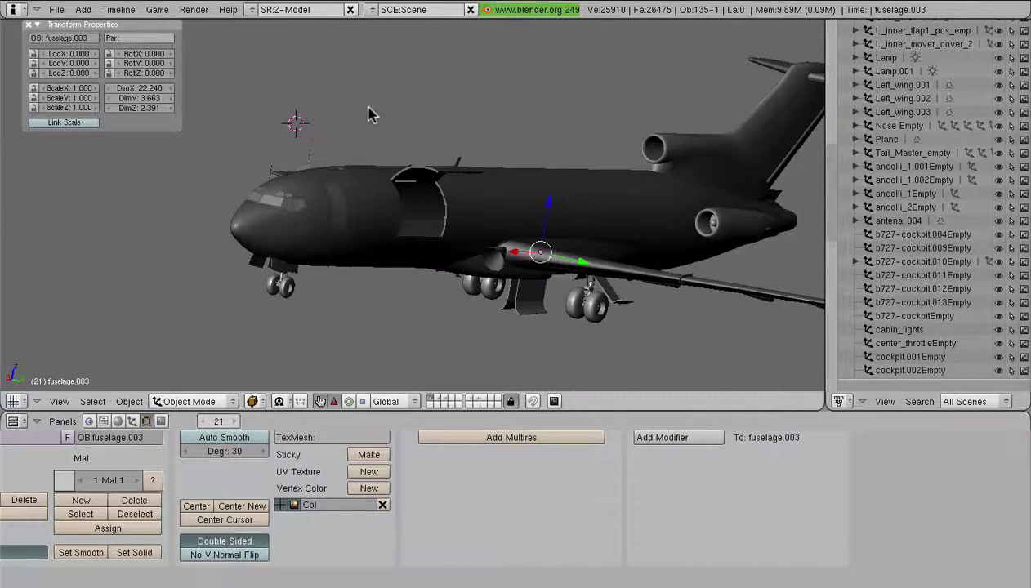
Deselect all objects and enlarge the lower panel area until the Mesh, Multires and Modifiers headers are visible
middle_drag(388, 160, 456, 240)
key(a)
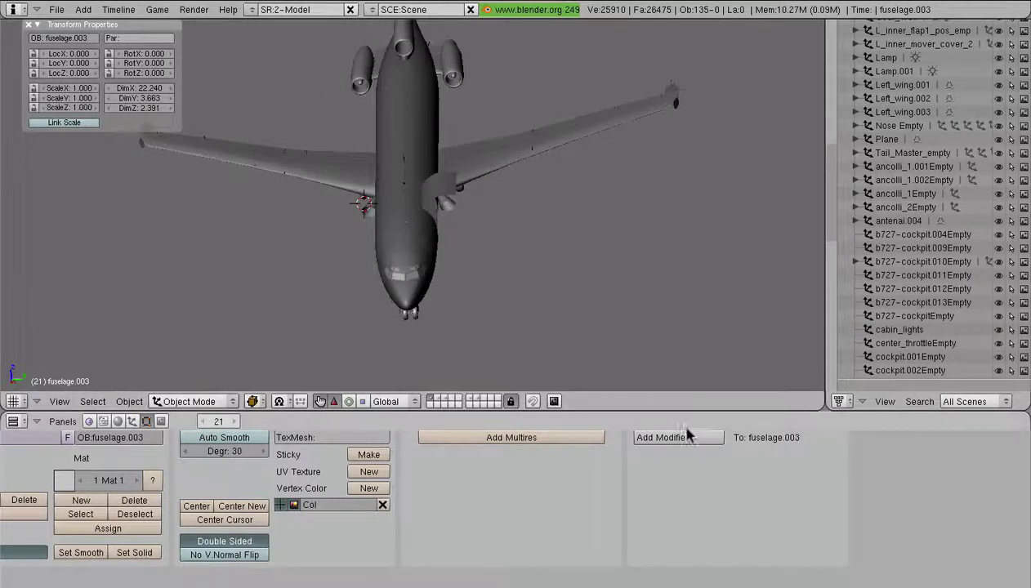
scroll(688, 436, down, 3)
scroll(683, 443, up, 1)
drag(665, 411, 667, 375)
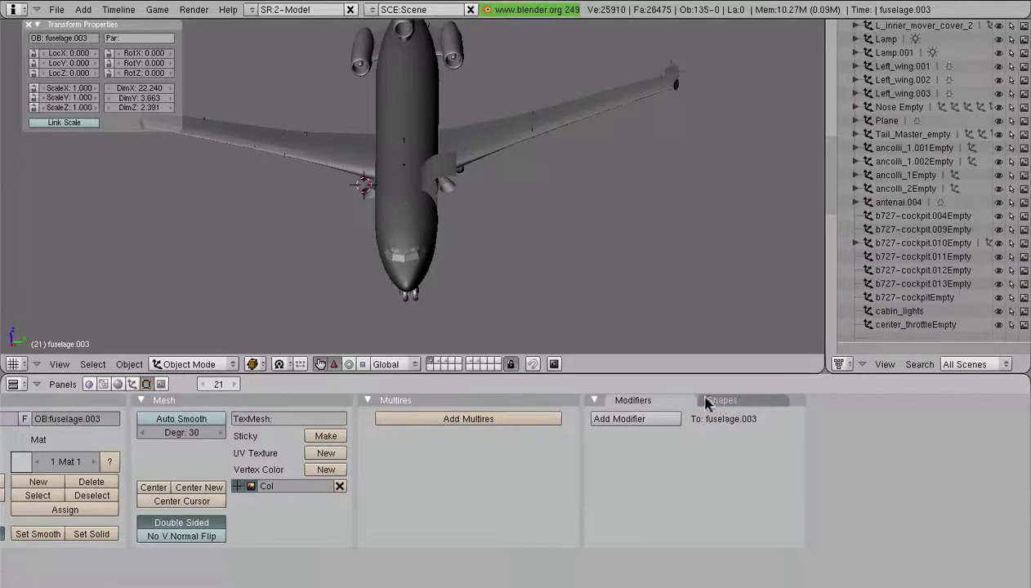
Switch the viewport to textured shading so the aircraft displays its face colours, and leave no object selected
middle_drag(531, 319, 451, 226)
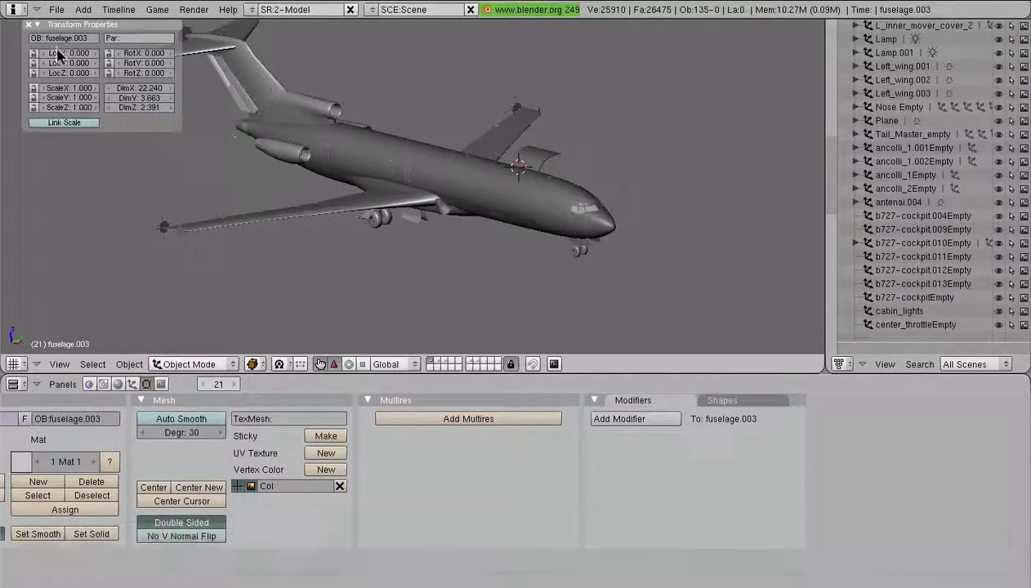
scroll(356, 221, up, 2)
scroll(356, 221, up, 1)
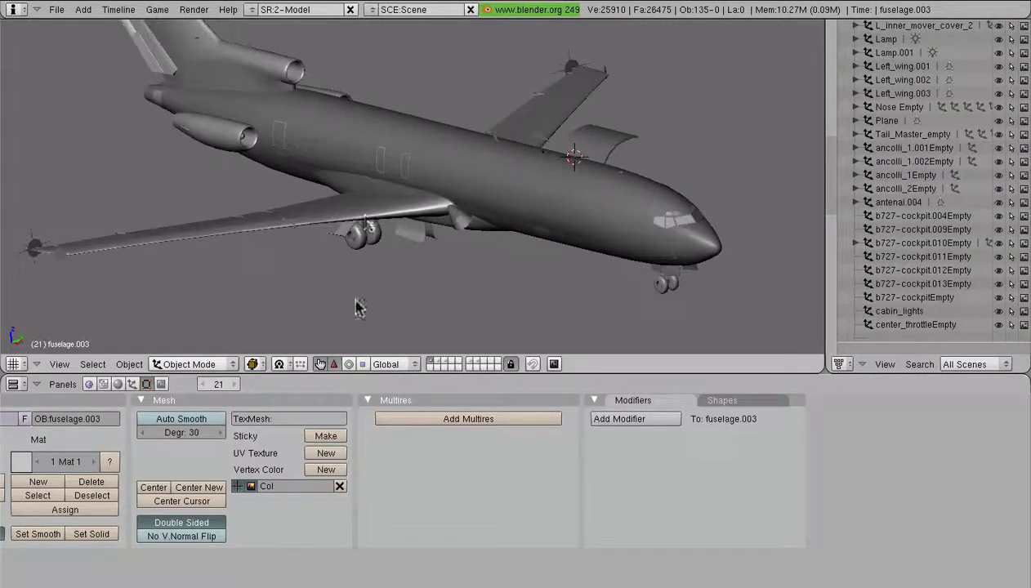
click(248, 366)
click(268, 295)
mouse_move(396, 268)
middle_down()
mouse_move(373, 233)
mouse_move(335, 225)
mouse_move(295, 232)
mouse_move(281, 248)
mouse_move(445, 204)
mouse_move(457, 218)
mouse_move(457, 268)
mouse_move(508, 260)
mouse_move(436, 281)
mouse_move(411, 222)
mouse_move(413, 257)
middle_up()
right_click(490, 206)
scroll(458, 217, up, 4)
scroll(456, 220, down, 2)
key(a)
scroll(508, 260, down, 2)
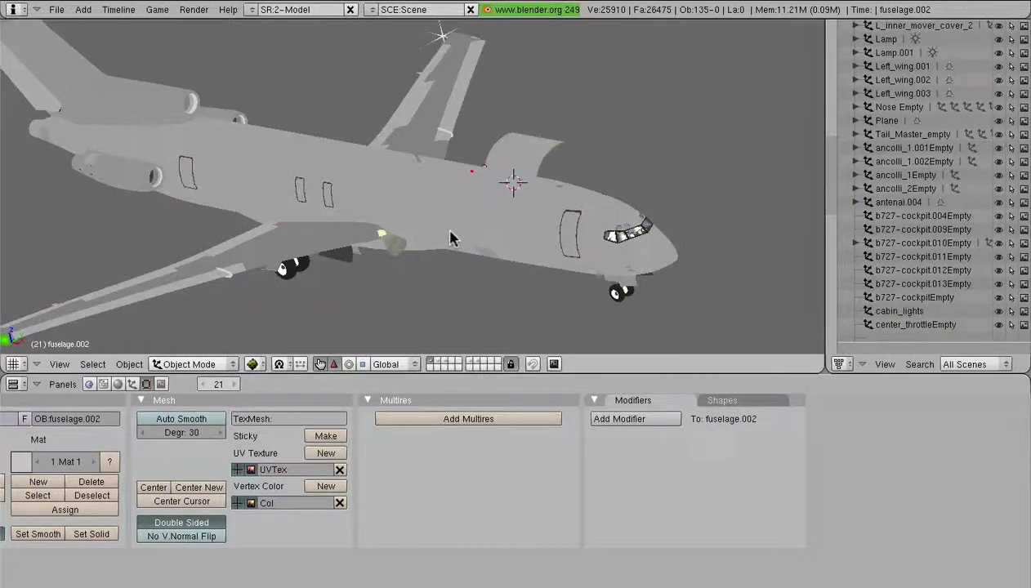
Import the new FedEx logo with the surf (.srf) and DynaModel (.dnm) importer from the Painted Models/Fedex/Logos folder
click(57, 10)
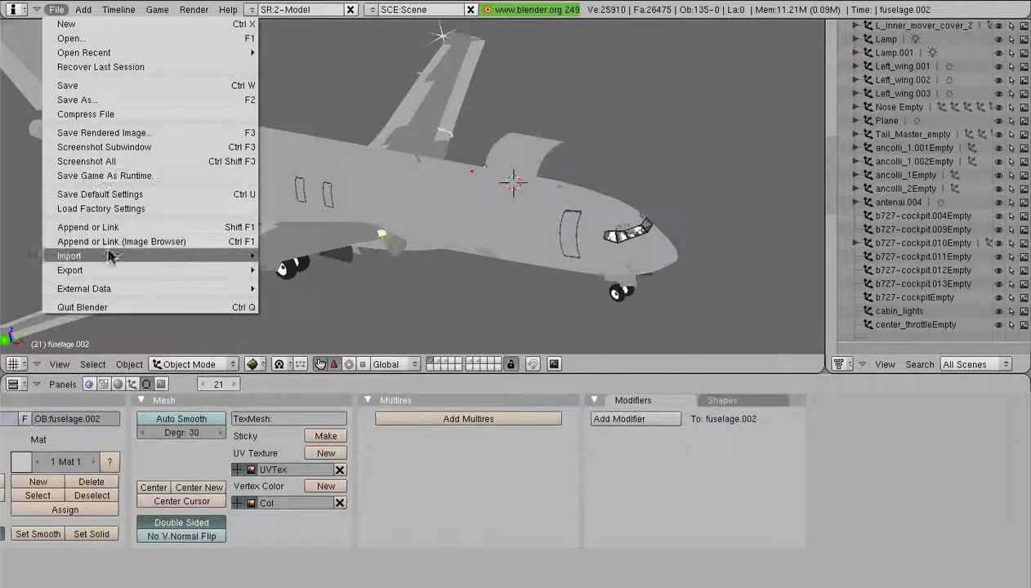
mouse_move(110, 257)
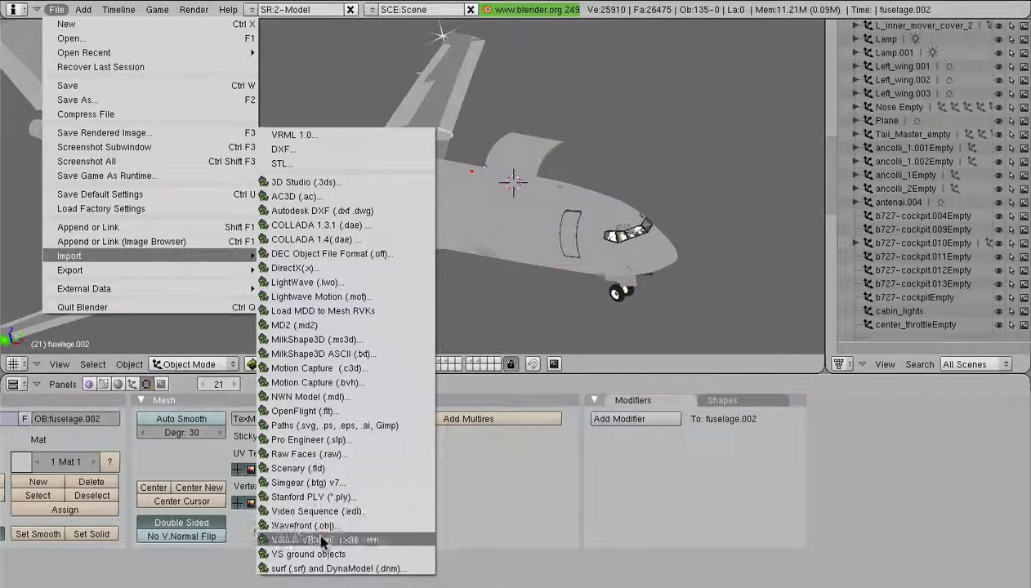
click(326, 567)
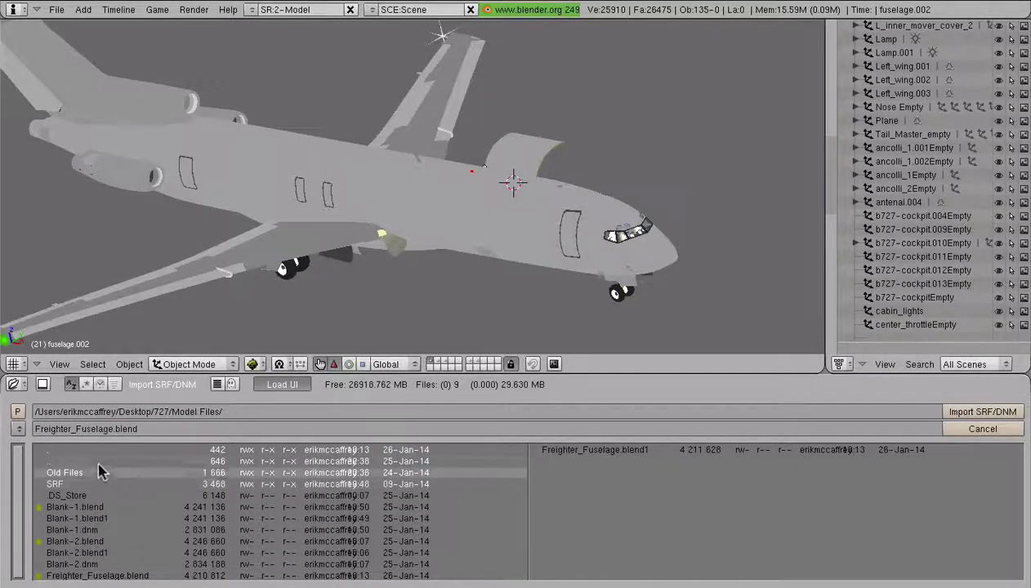
click(102, 460)
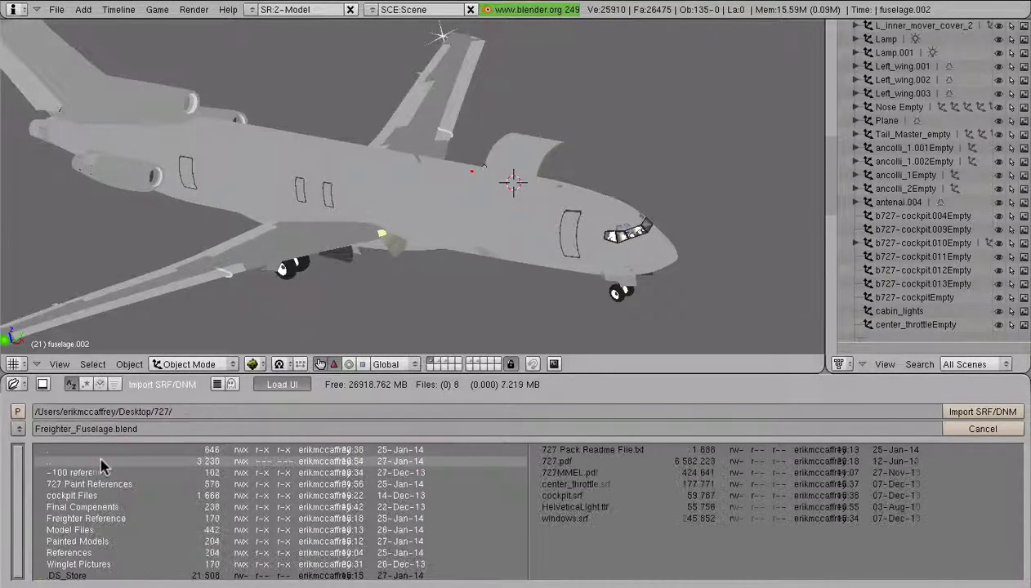
click(112, 530)
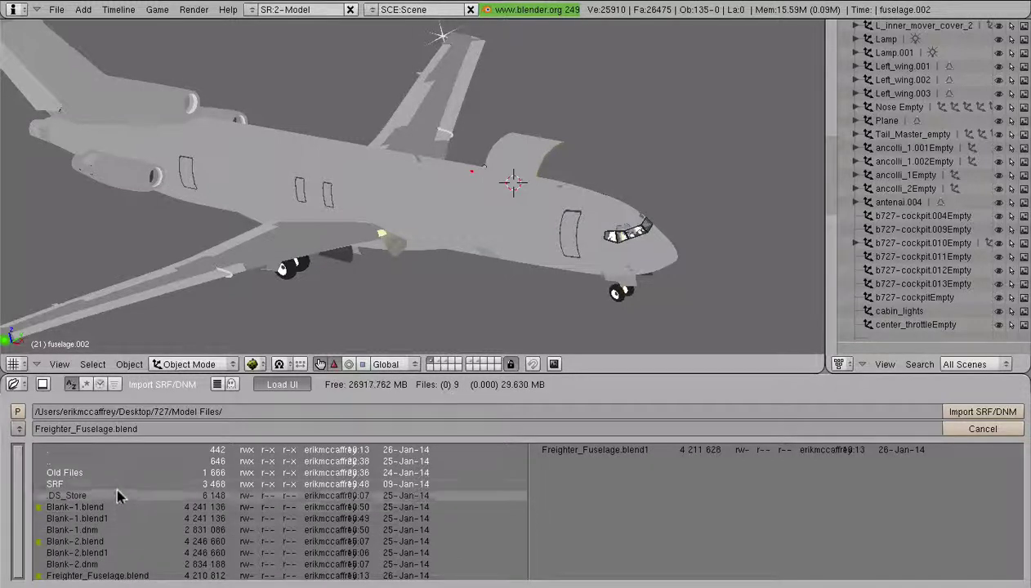
click(107, 460)
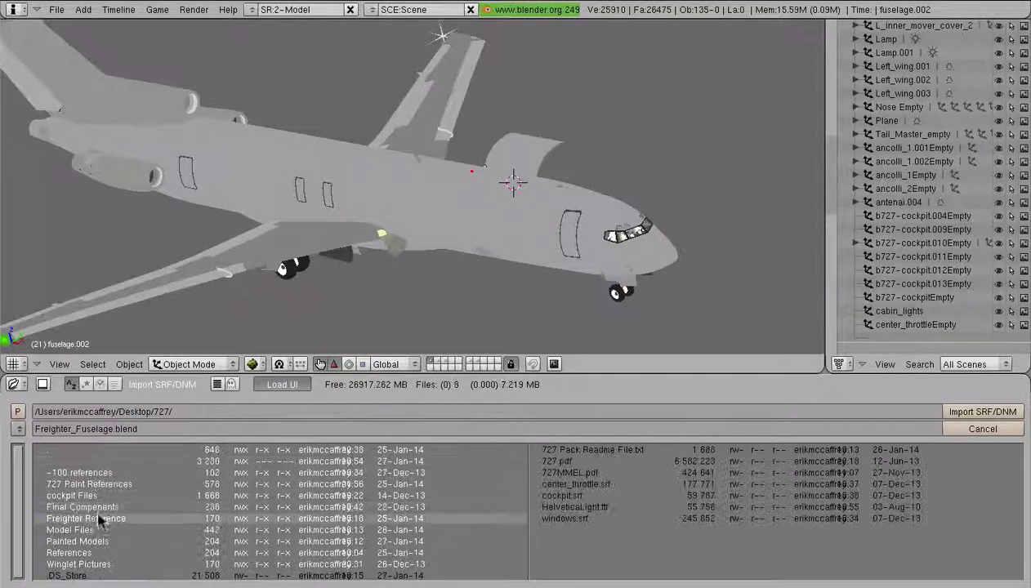
click(103, 543)
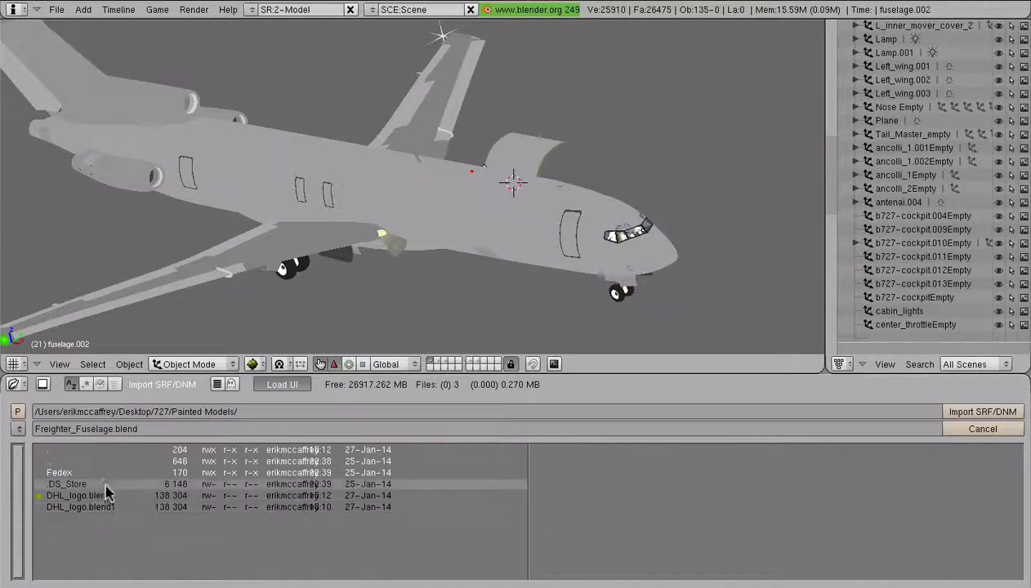
click(103, 486)
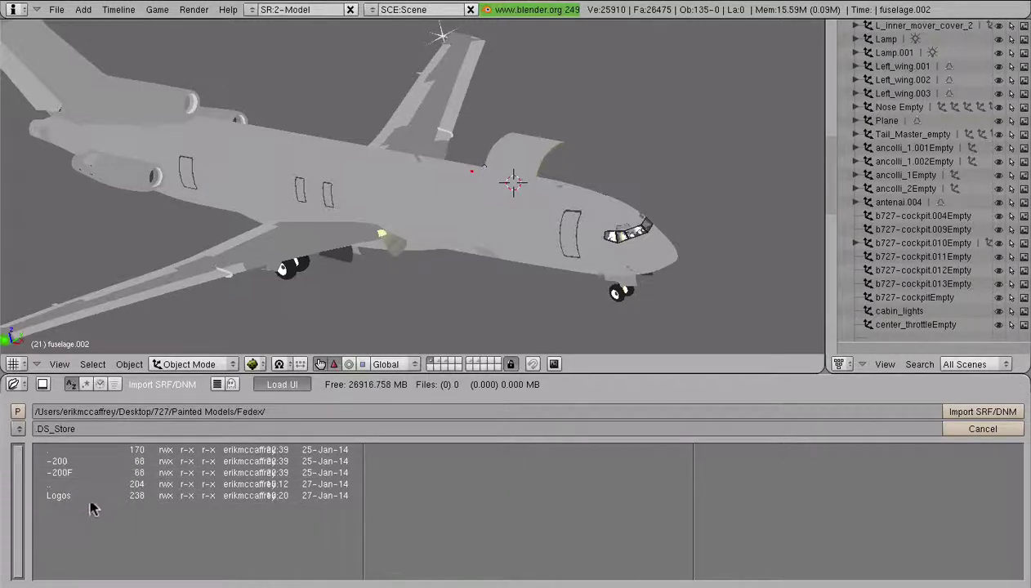
click(92, 496)
click(124, 473)
click(983, 412)
Move the imported FedEx logo out of the fuselage to clear space in front of the aircraft's wing-side
scroll(458, 202, down, 2)
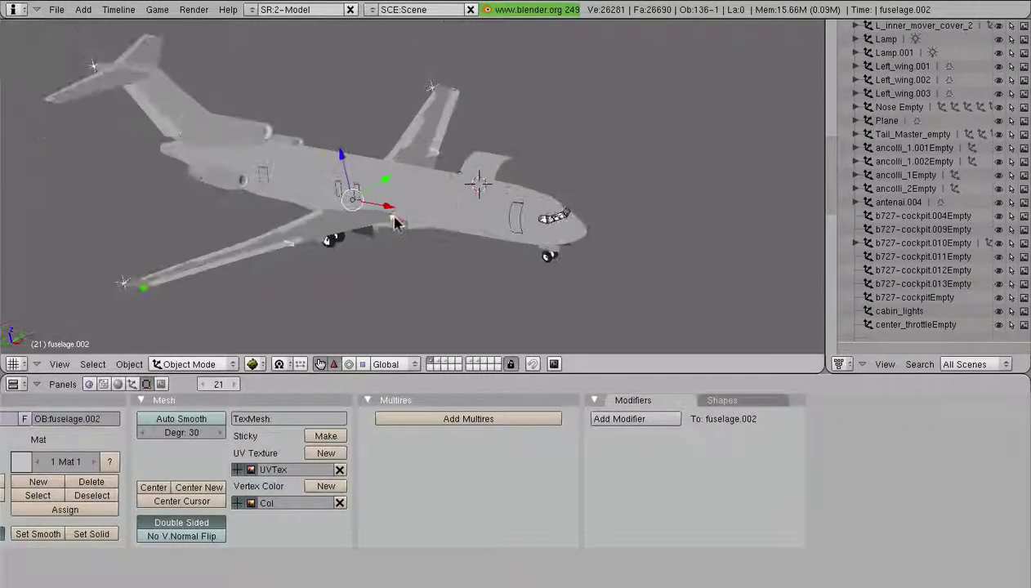
middle_drag(395, 220, 439, 216)
drag(357, 195, 457, 282)
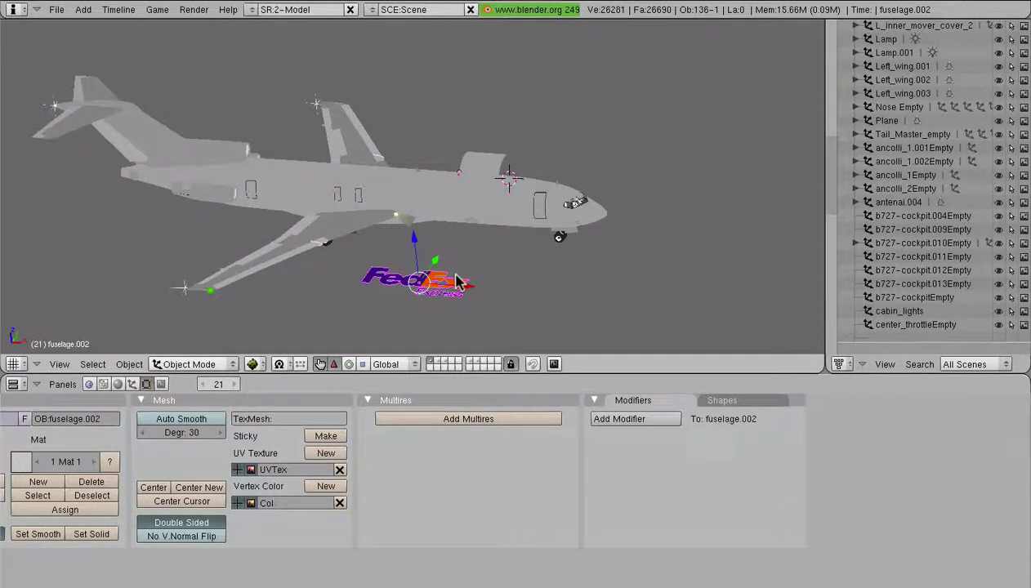
Examine the flat FedEx logo and both sides of the forward fuselage, including the open cargo door
middle_drag(457, 282, 384, 302)
shift+middle_drag(384, 295, 394, 191)
scroll(398, 251, up, 4)
mouse_move(398, 253)
middle_down()
mouse_move(291, 136)
mouse_move(349, 99)
mouse_move(395, 153)
mouse_move(387, 192)
middle_up()
scroll(389, 193, down, 5)
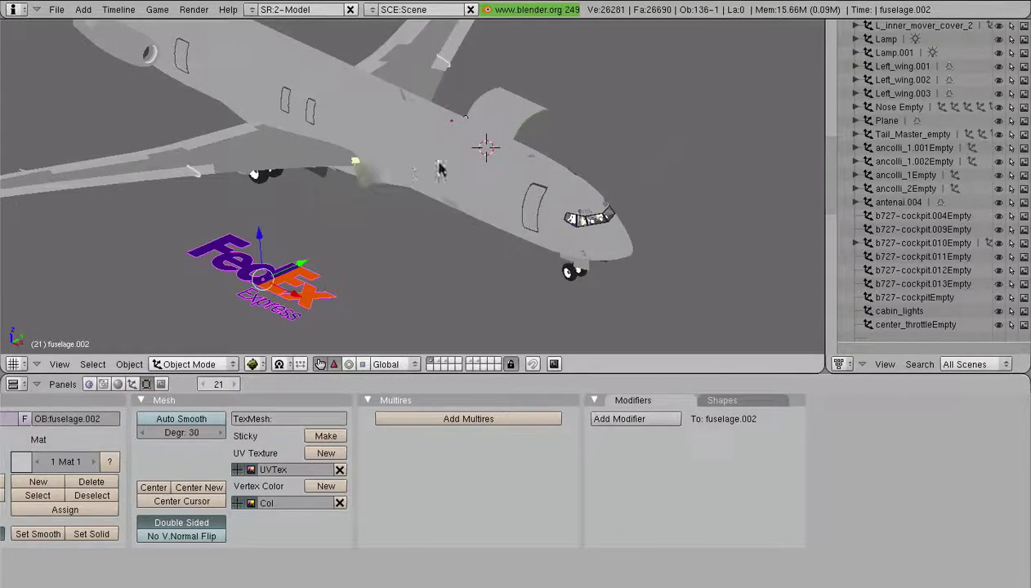
middle_drag(527, 233, 363, 253)
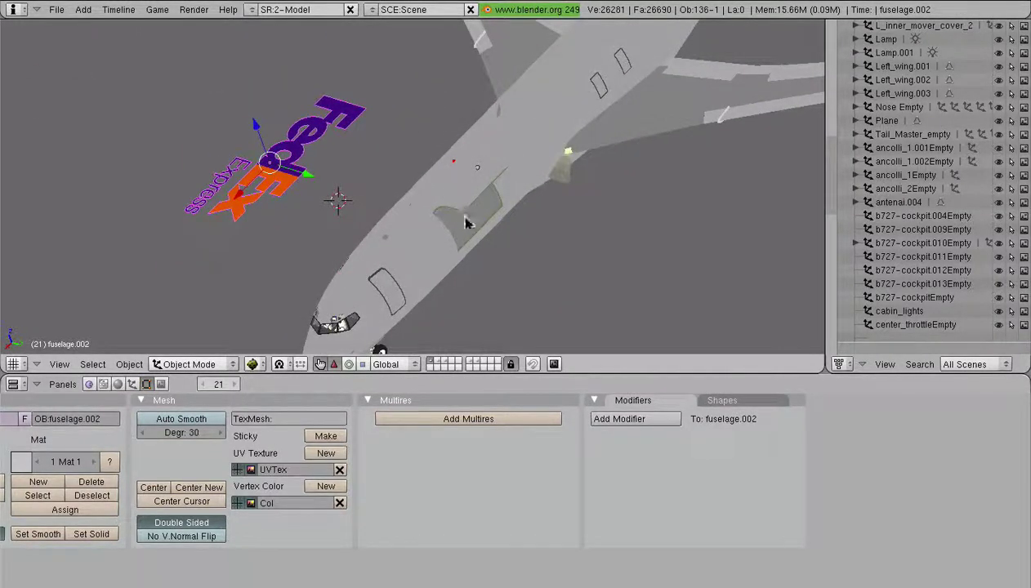
right_click(415, 245)
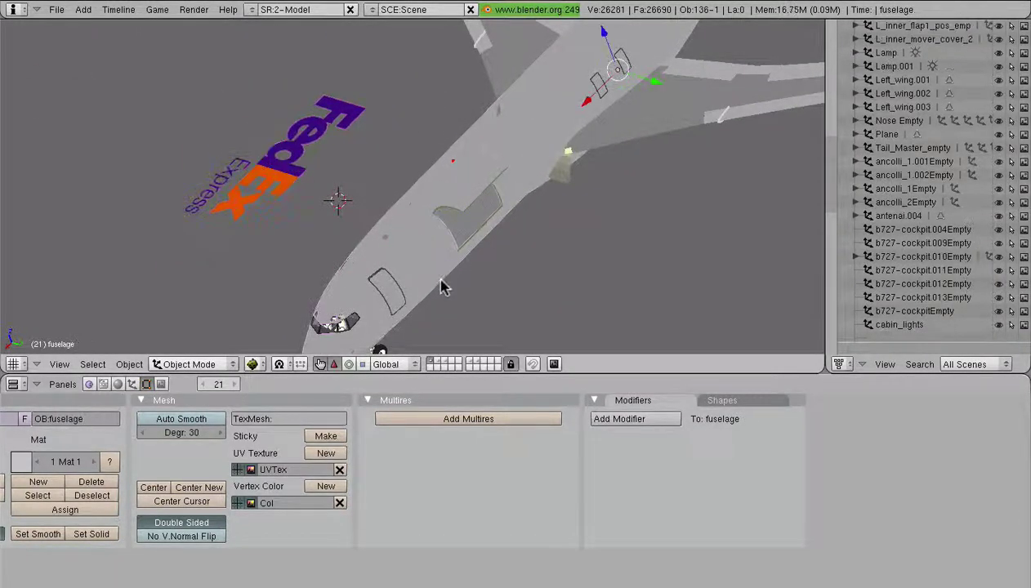
middle_drag(444, 287, 472, 232)
middle_drag(454, 120, 380, 247)
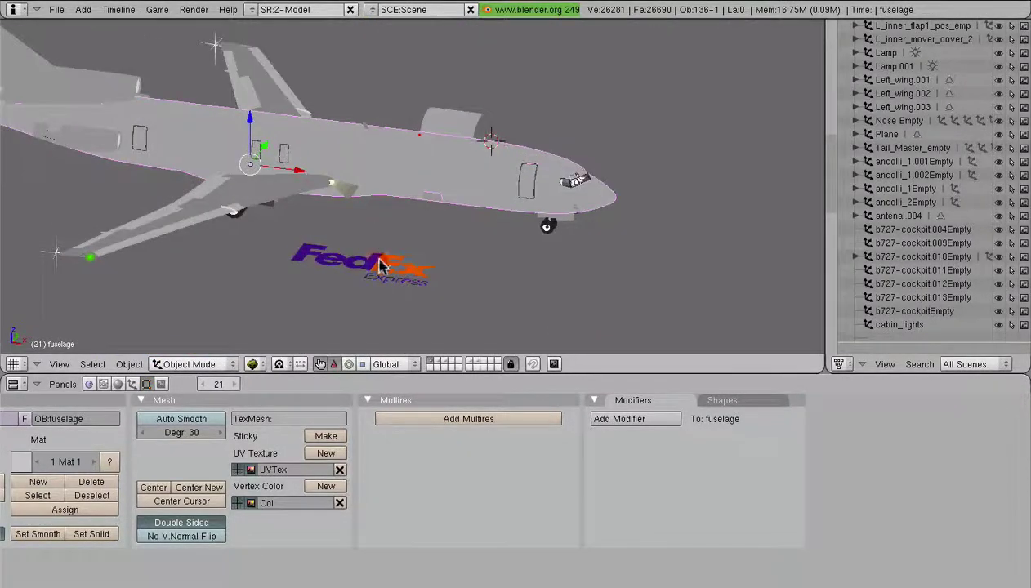
Select the FedEx logo and move it along the Y axis closer to the fuselage
right_click(384, 260)
shift+middle_drag(406, 212, 384, 192)
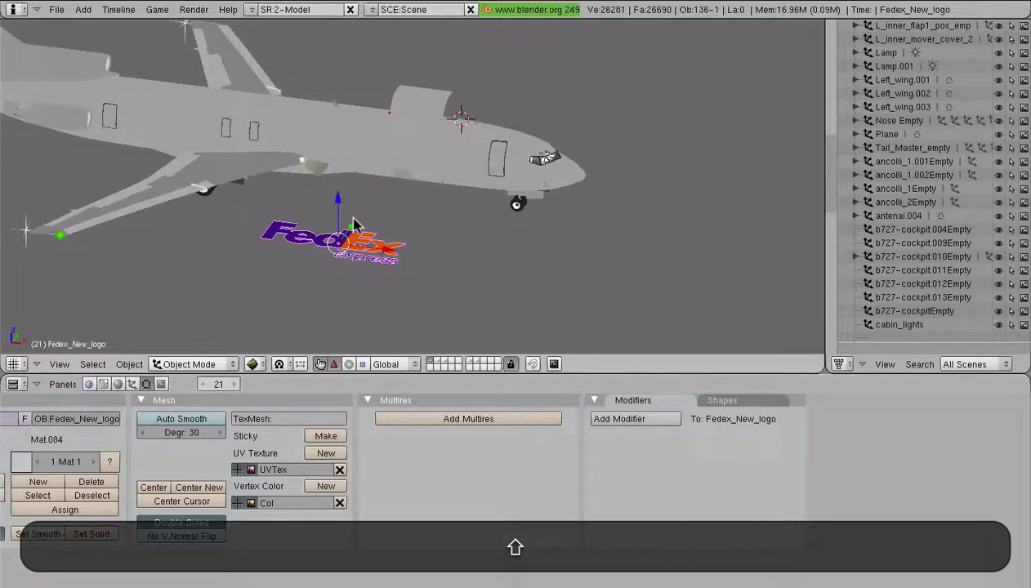
drag(354, 227, 393, 181)
scroll(409, 203, up, 4)
middle_drag(418, 217, 372, 206)
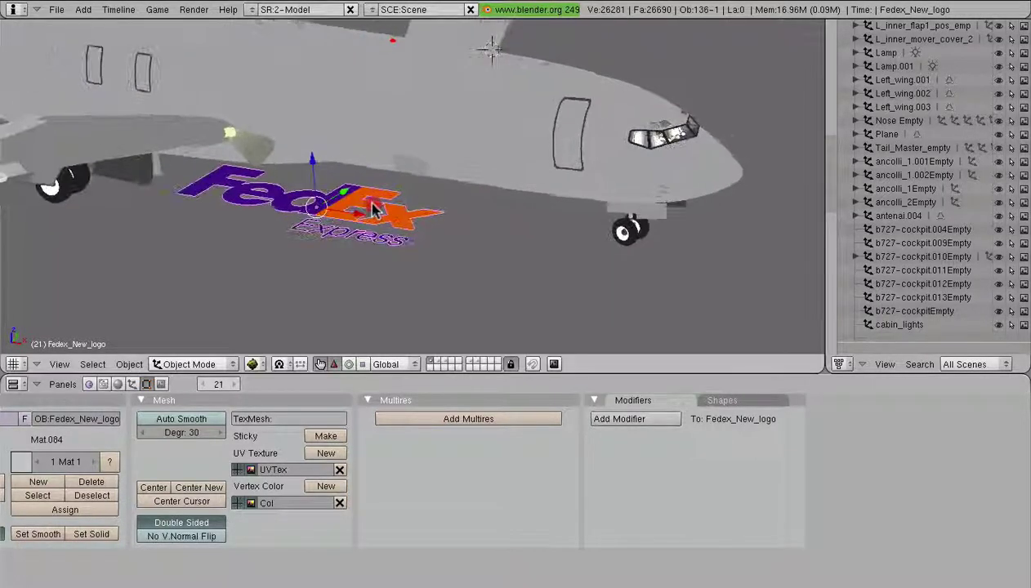
Rotate all of the logo's faces 90 degrees about the X axis in Edit Mode and view the upright logo from the front
key(Tab)
key(a)
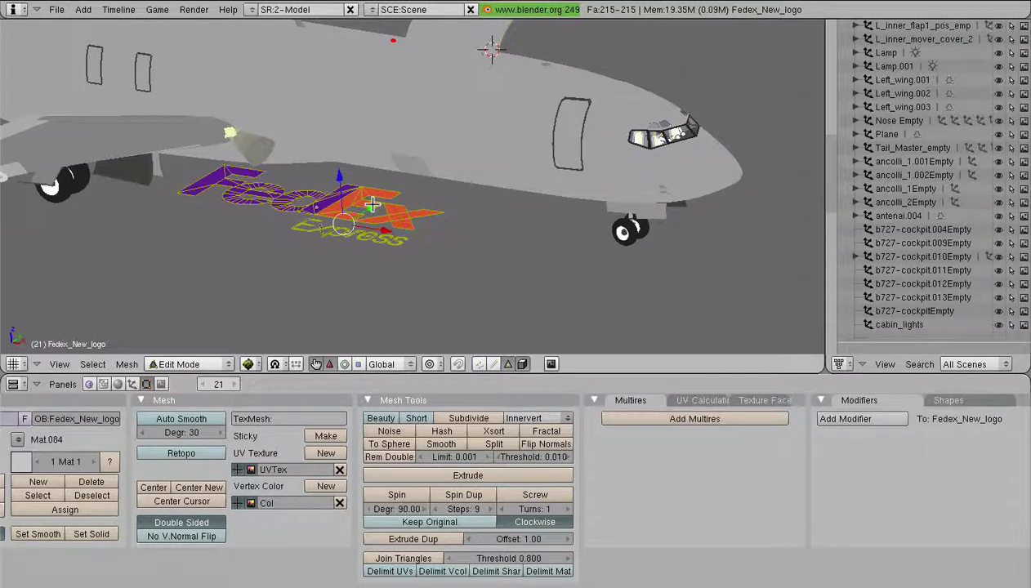
key(r)
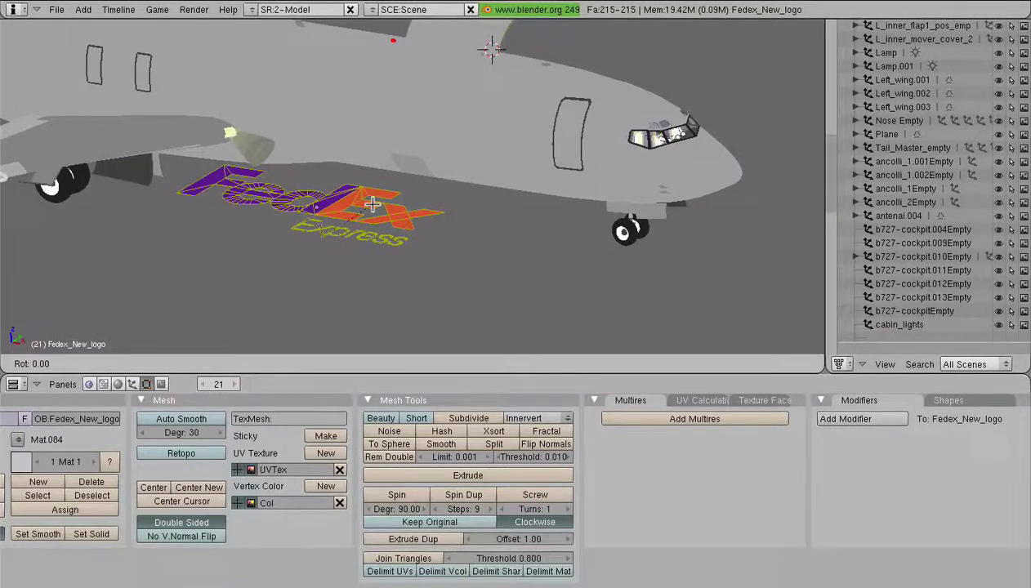
key(0)
key(Return)
key(1)
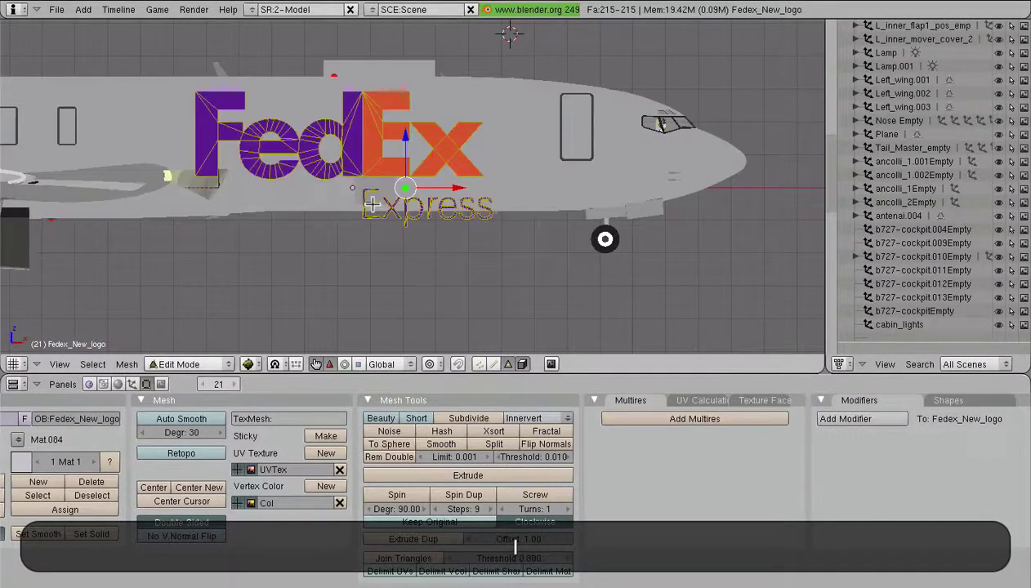
Scale the whole logo mesh to about 0.75 and return to Object Mode
scroll(483, 204, up, 4)
shift+middle_drag(407, 191, 486, 231)
key(s)
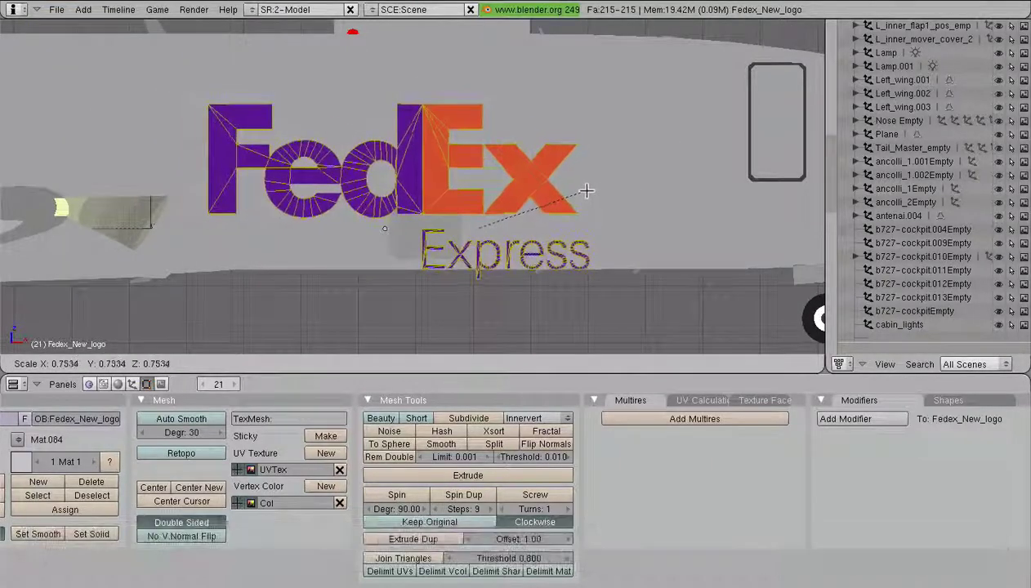
click(584, 193)
key(Tab)
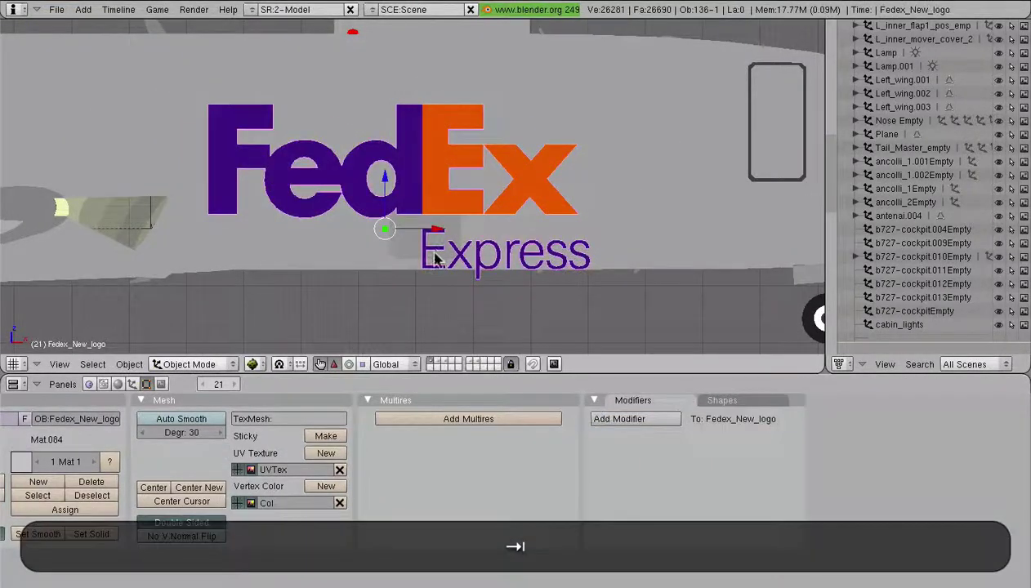
Move the logo about 0.92 along X and 0.71 up Z onto the fuselage below the cargo door, and nudge it slightly aft
key(g)
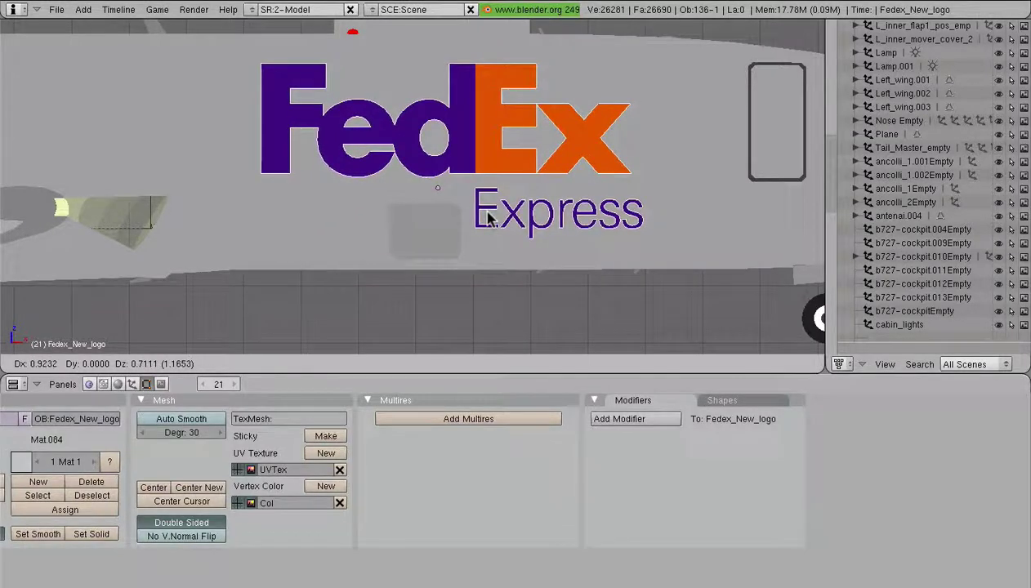
click(490, 219)
scroll(490, 221, down, 3)
shift+middle_drag(509, 112, 497, 141)
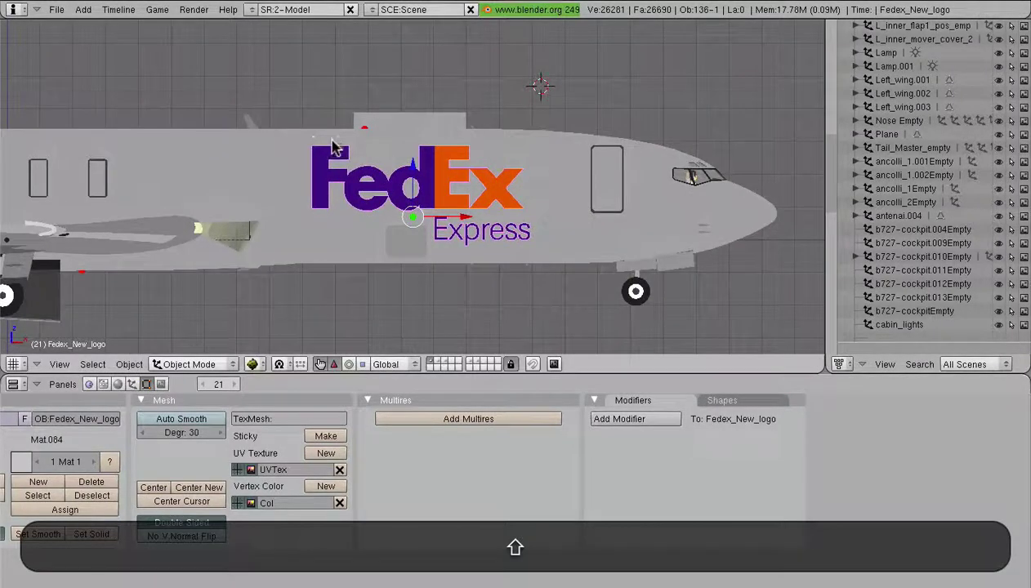
scroll(337, 146, up, 3)
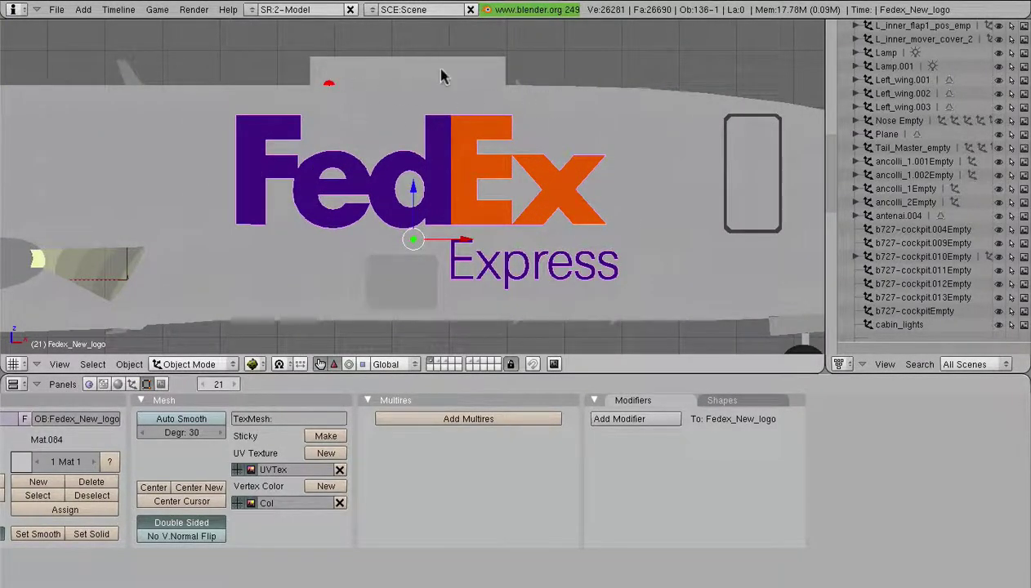
drag(466, 243, 460, 241)
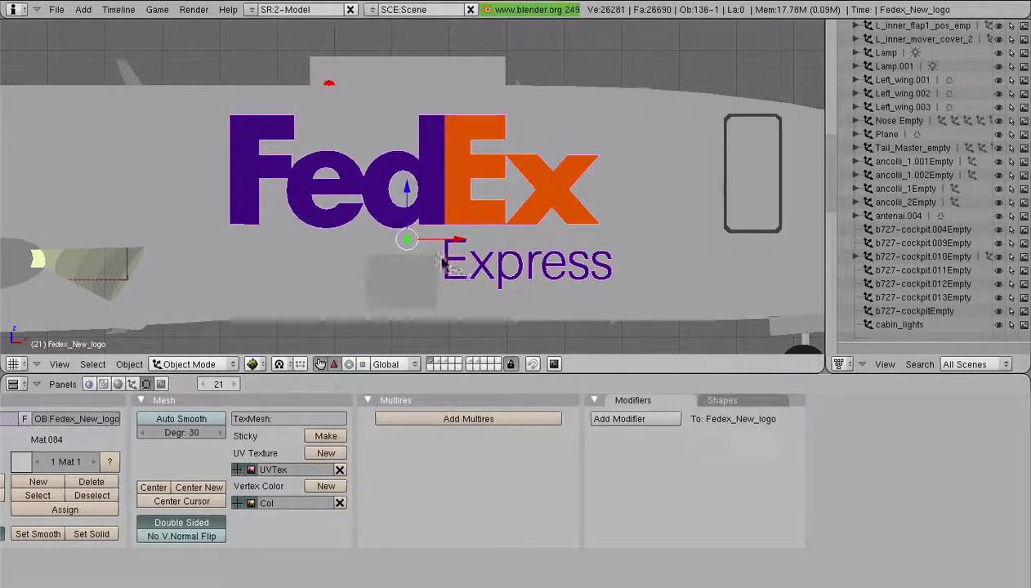
scroll(425, 269, down, 3)
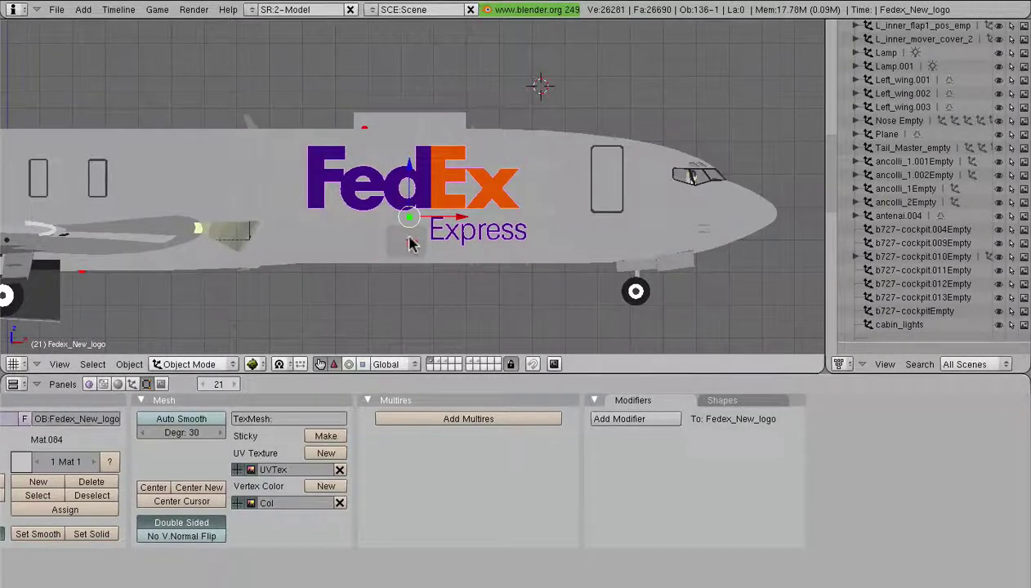
Reselect the FedEx logo and move it along the Y axis to just outside the fuselage side
right_click(417, 248)
scroll(406, 248, up, 2)
right_click(460, 208)
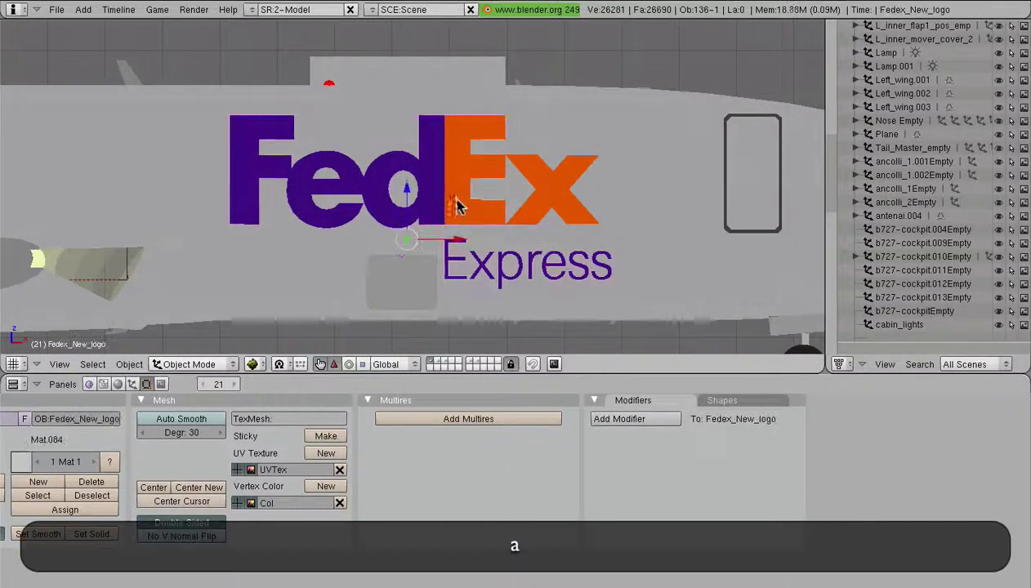
scroll(460, 207, down, 2)
middle_drag(460, 208, 391, 240)
key(g)
key(y)
click(527, 203)
Duplicate the FedEx logo in place beside the forward fuselage
middle_drag(527, 203, 622, 213)
key(KP_3)
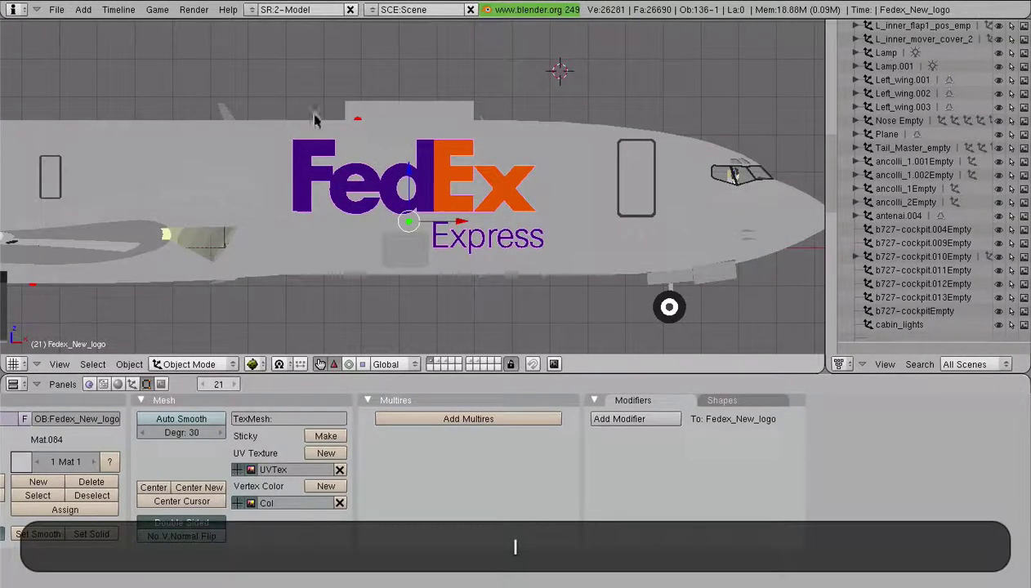
scroll(447, 196, up, 2)
scroll(447, 196, down, 1)
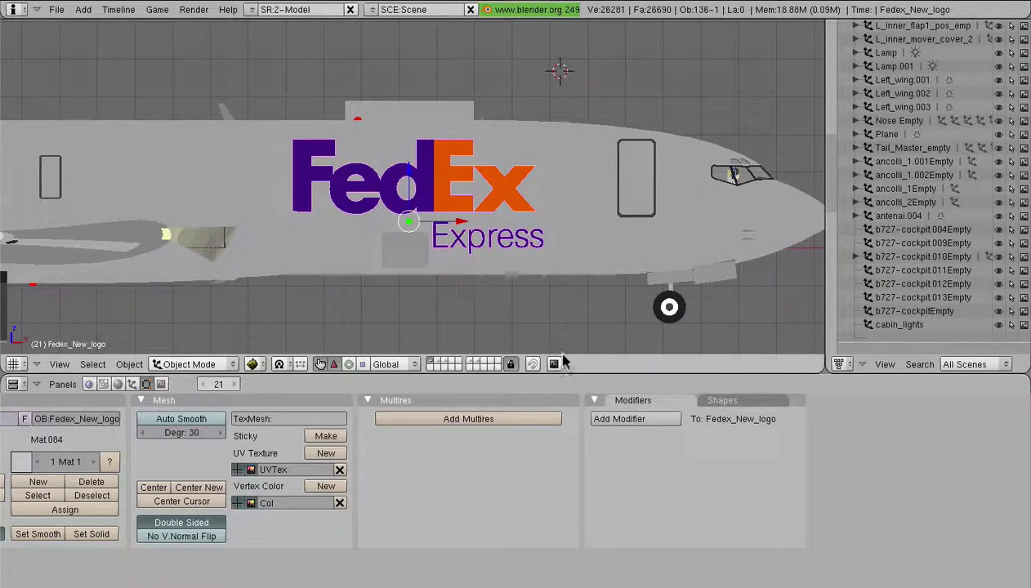
mouse_move(468, 222)
middle_down()
mouse_move(285, 221)
mouse_move(242, 209)
mouse_move(462, 241)
middle_up()
scroll(457, 237, down, 3)
key(shift+d)
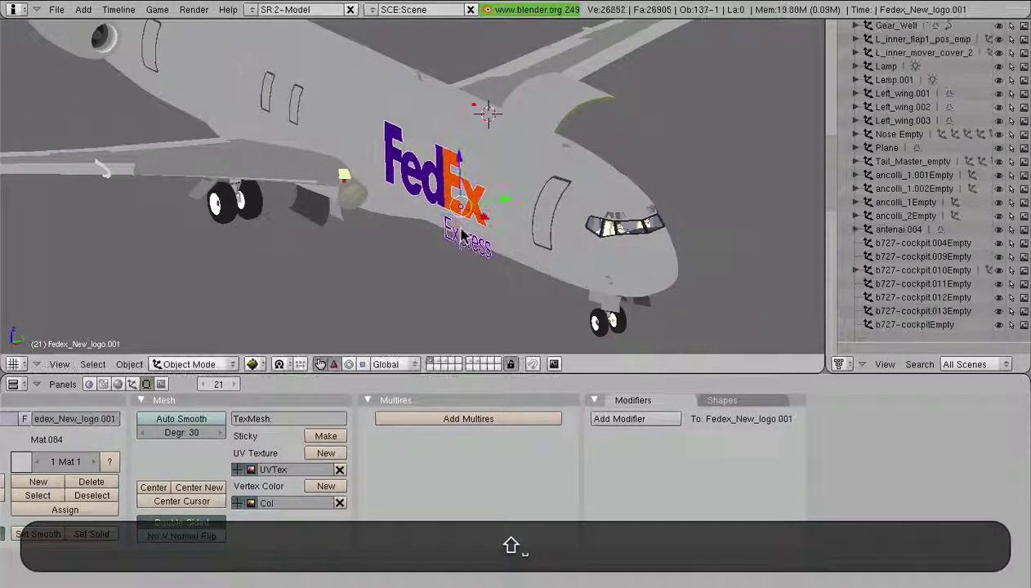
Move the duplicated FedEx logo to layer 2, check it on that layer, and return to layer 1
key(m)
key(2)
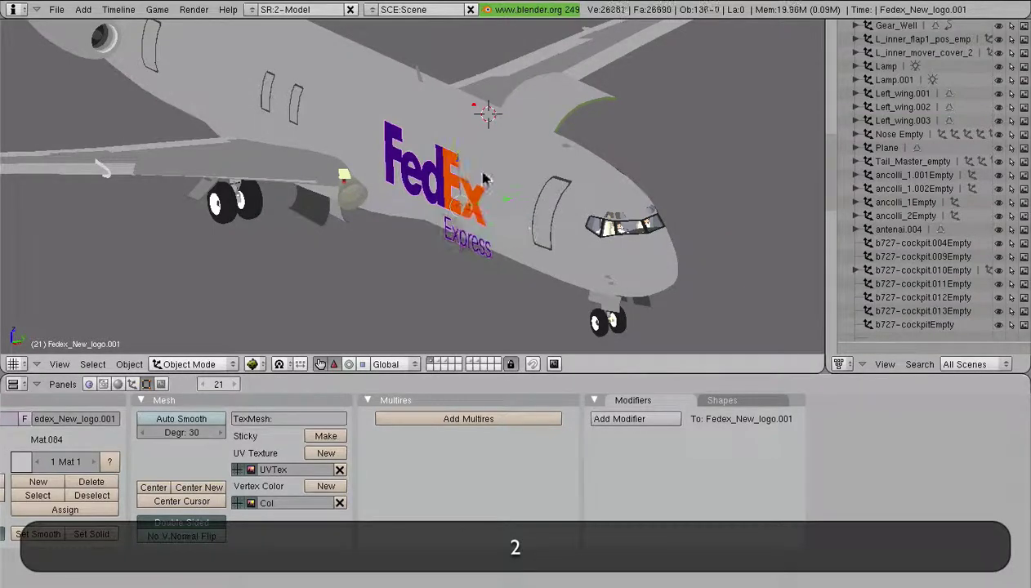
right_click(448, 177)
right_click(442, 204)
scroll(451, 230, up, 2)
scroll(495, 245, down, 3)
key(2)
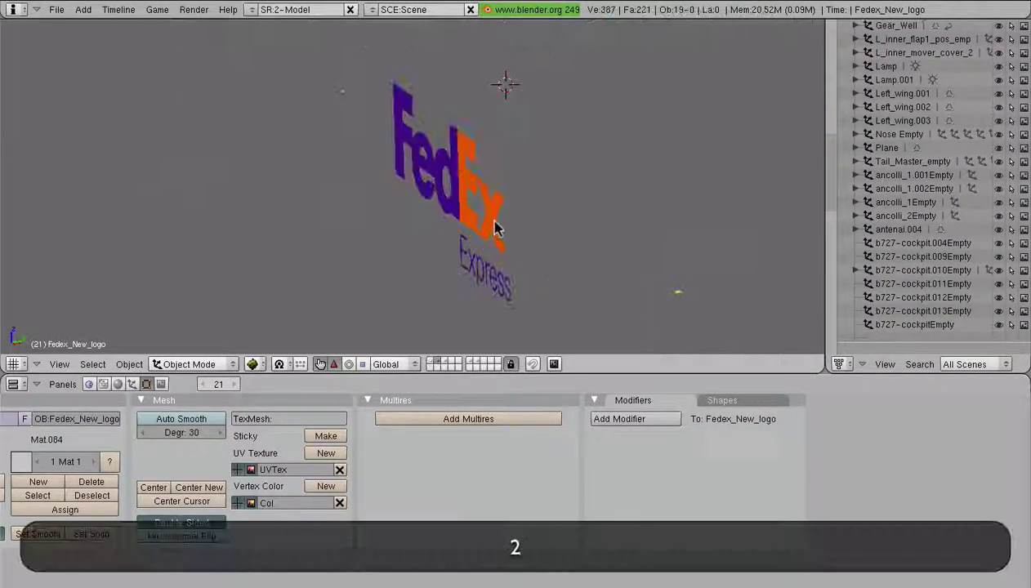
scroll(480, 221, down, 2)
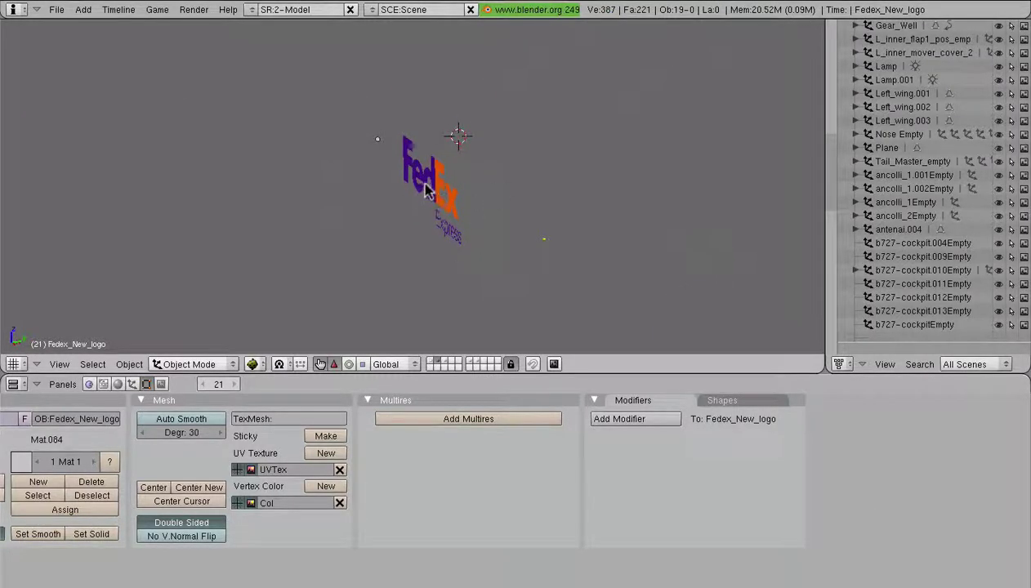
key(1)
Select the FedEx logo on the fuselage and add a Shrinkwrap modifier to it
scroll(458, 204, up, 3)
right_click(479, 219)
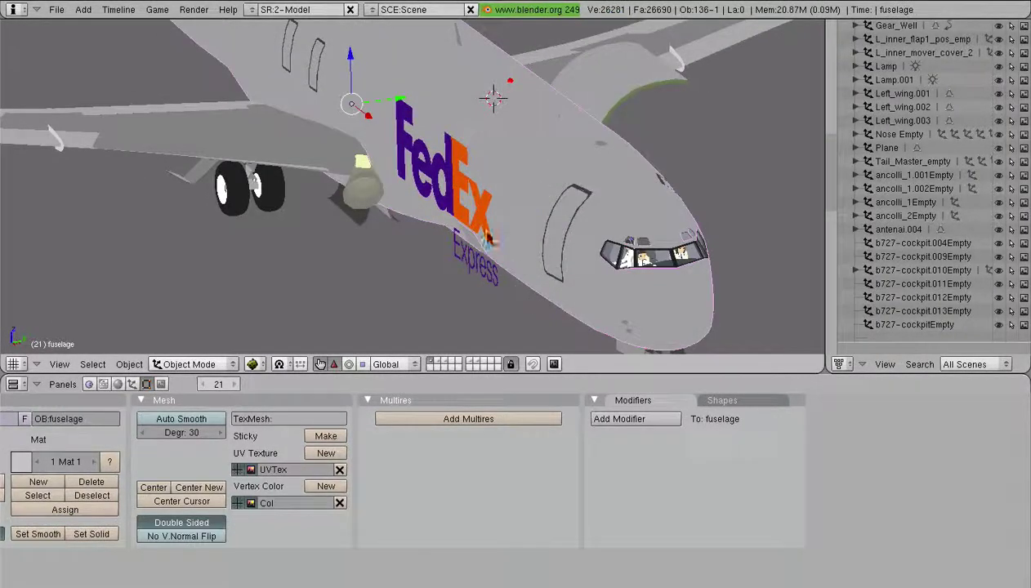
right_click(474, 215)
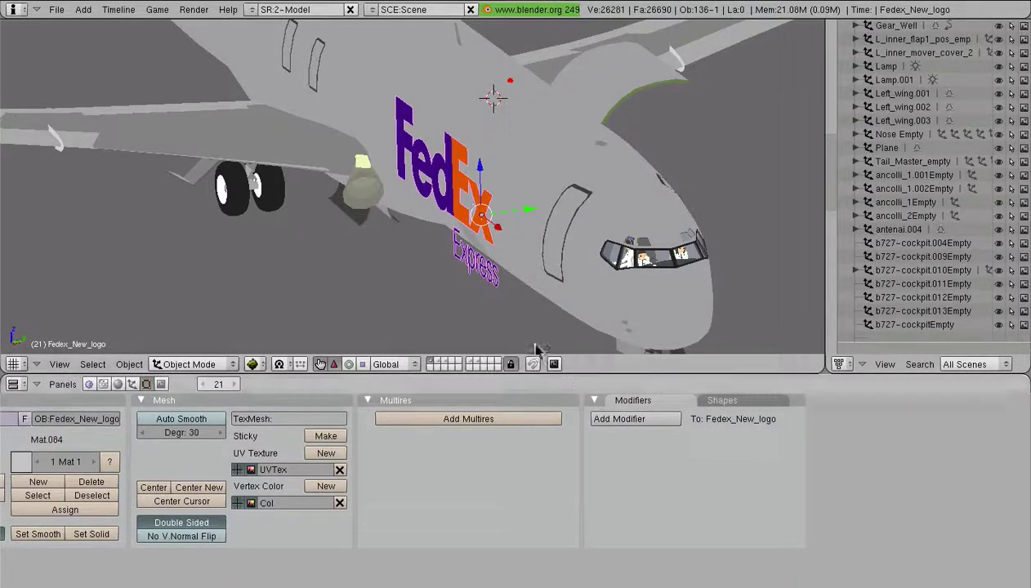
click(629, 426)
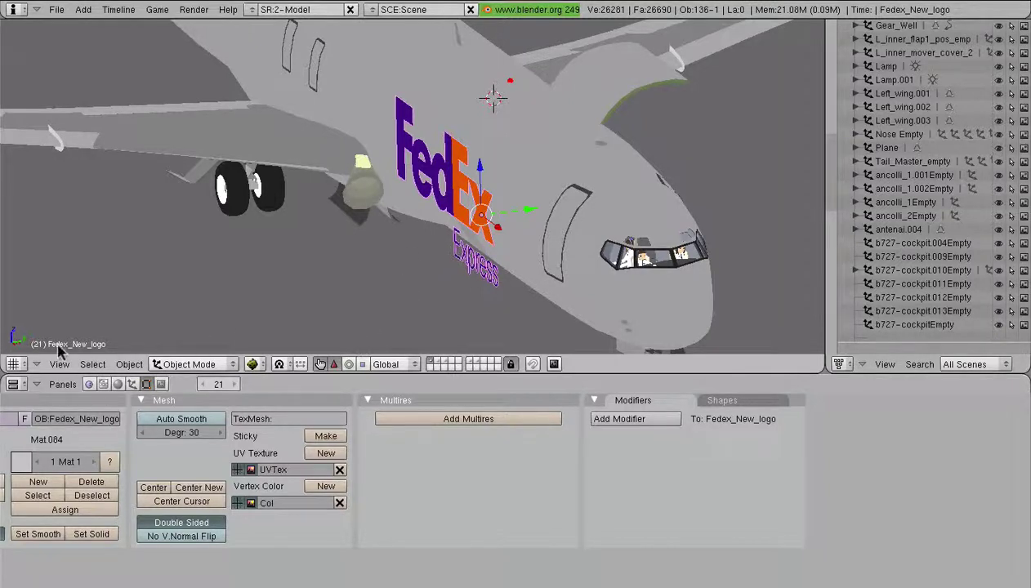
click(633, 419)
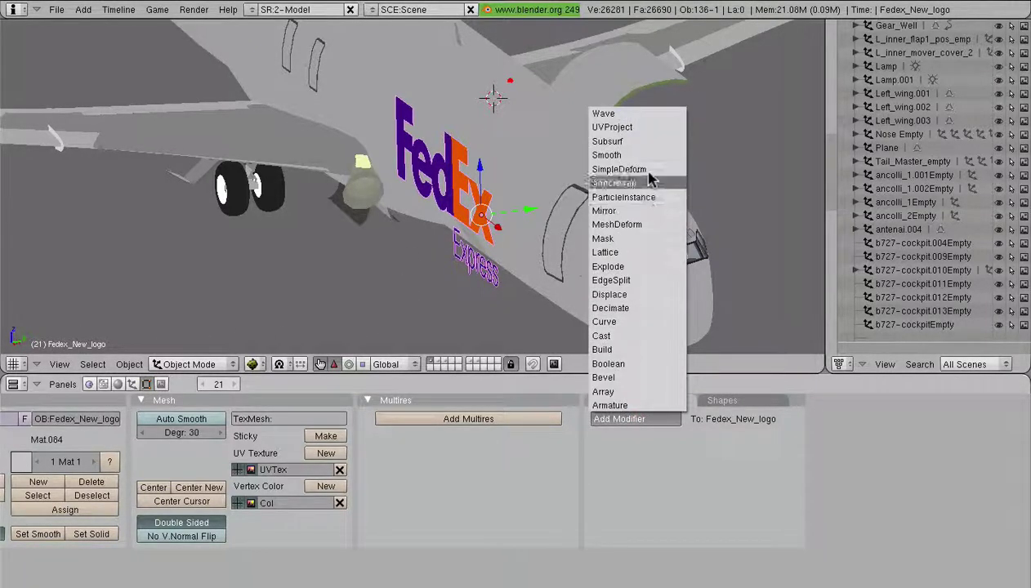
click(621, 185)
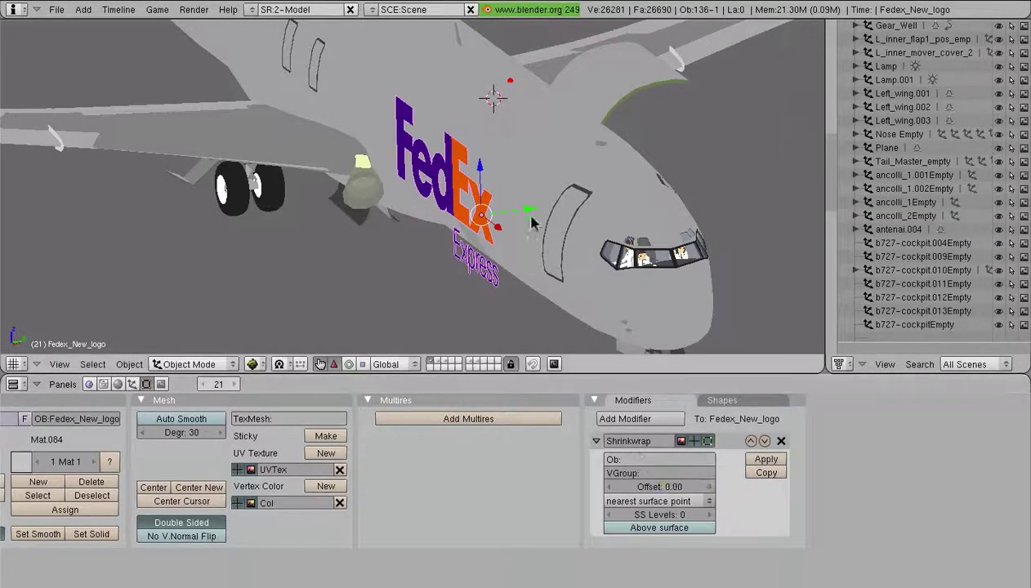
Select the fuselage and copy its object name from the Transform Properties
right_click(532, 144)
scroll(531, 142, down, 2)
middle_drag(575, 323, 421, 245)
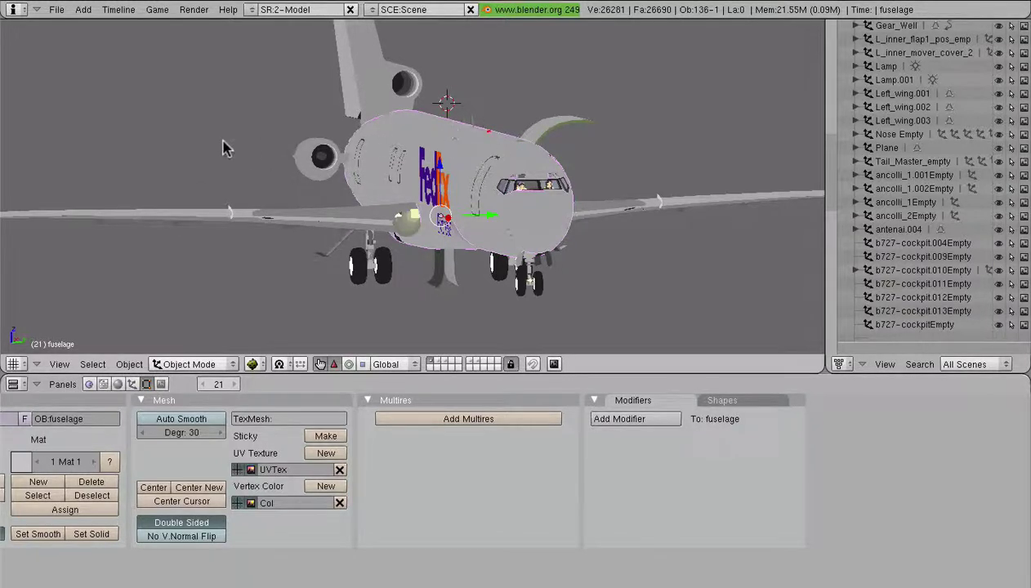
key(n)
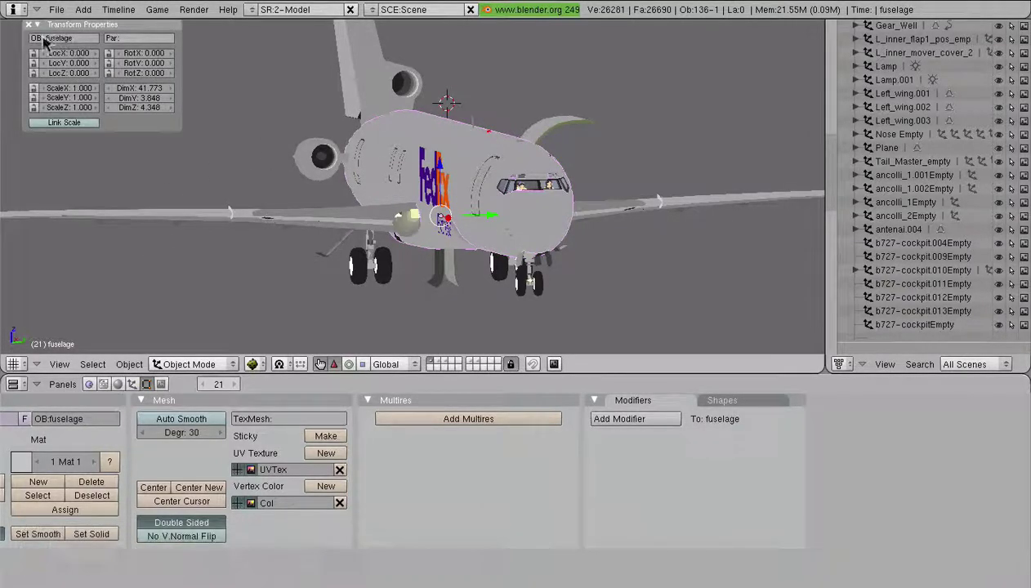
click(55, 39)
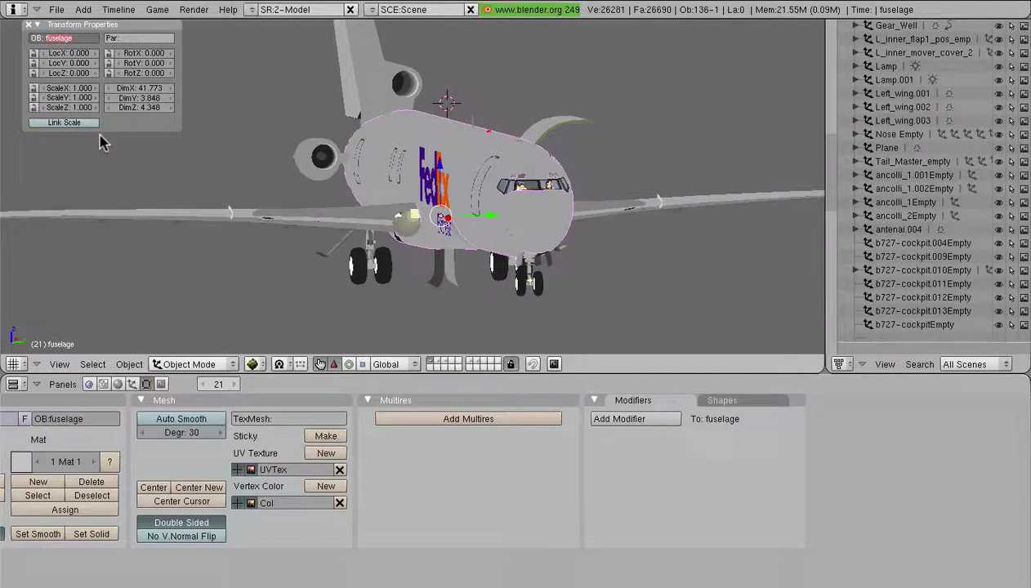
key(super+c)
key(Escape)
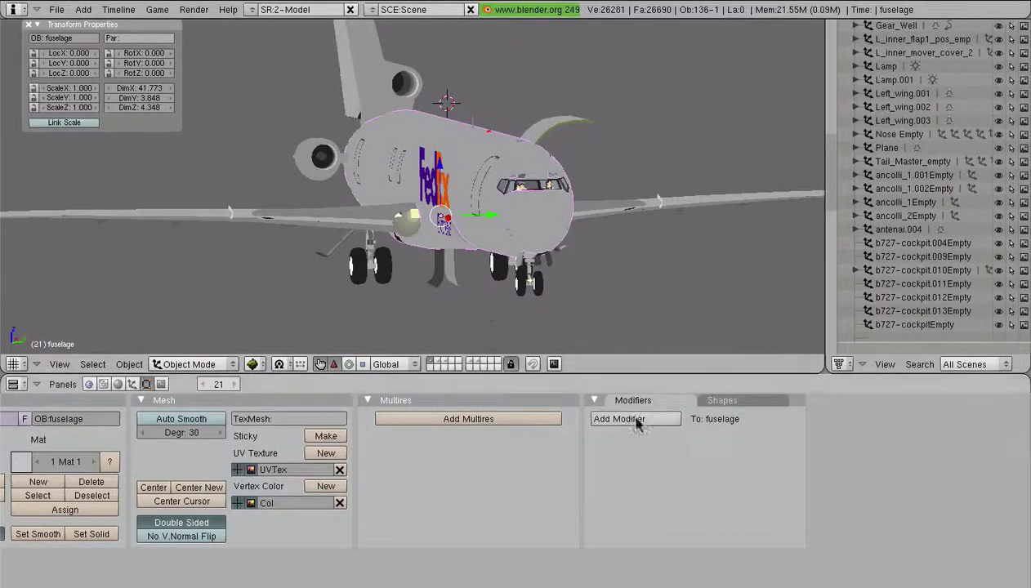
Reselect the FedEx logo and set fuselage as the target object of its Shrinkwrap modifier
right_click(430, 181)
scroll(431, 182, up, 5)
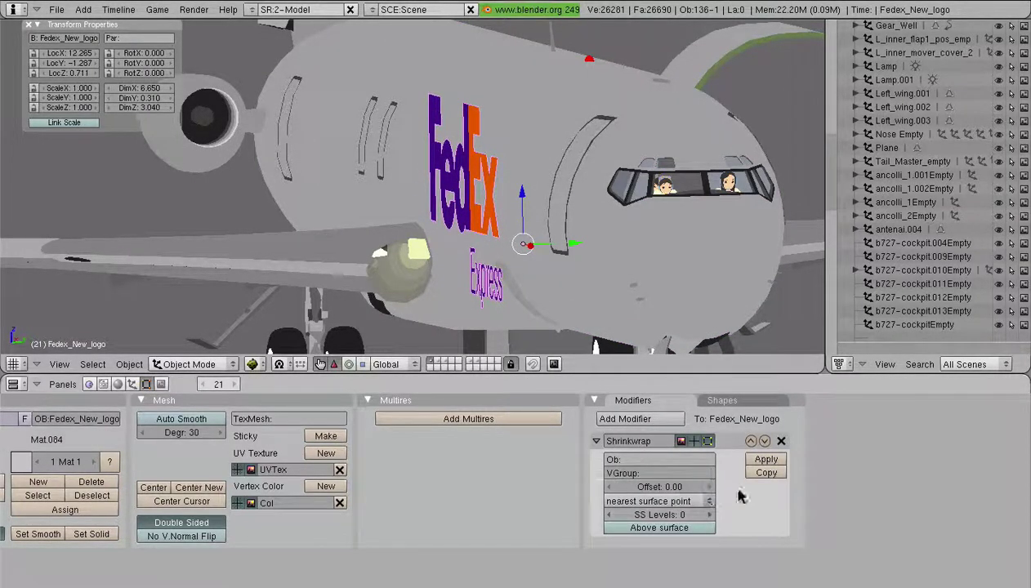
click(675, 462)
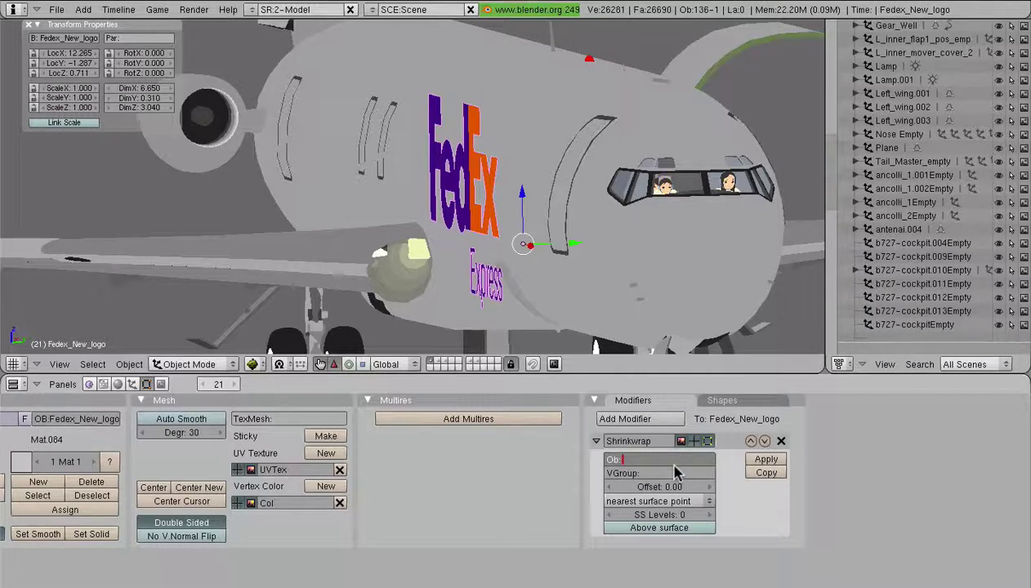
key(super+v)
key(Return)
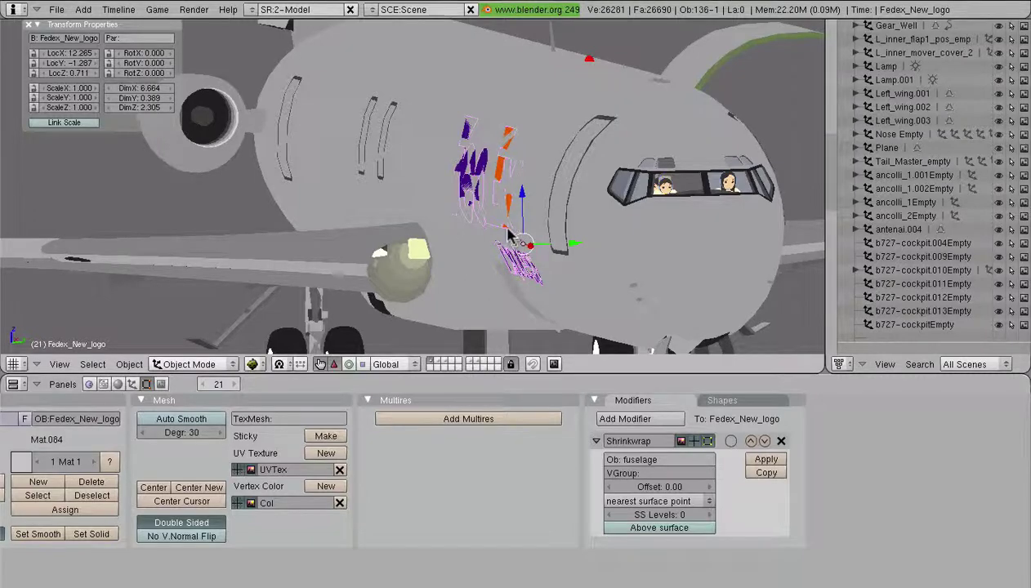
Raise the logo's Shrinkwrap offset to 0.17 so the lettering clears the fuselage skin
mouse_move(429, 215)
middle_down()
mouse_move(505, 227)
mouse_move(384, 215)
mouse_move(350, 195)
mouse_move(471, 217)
mouse_move(448, 214)
middle_up()
scroll(505, 227, up, 3)
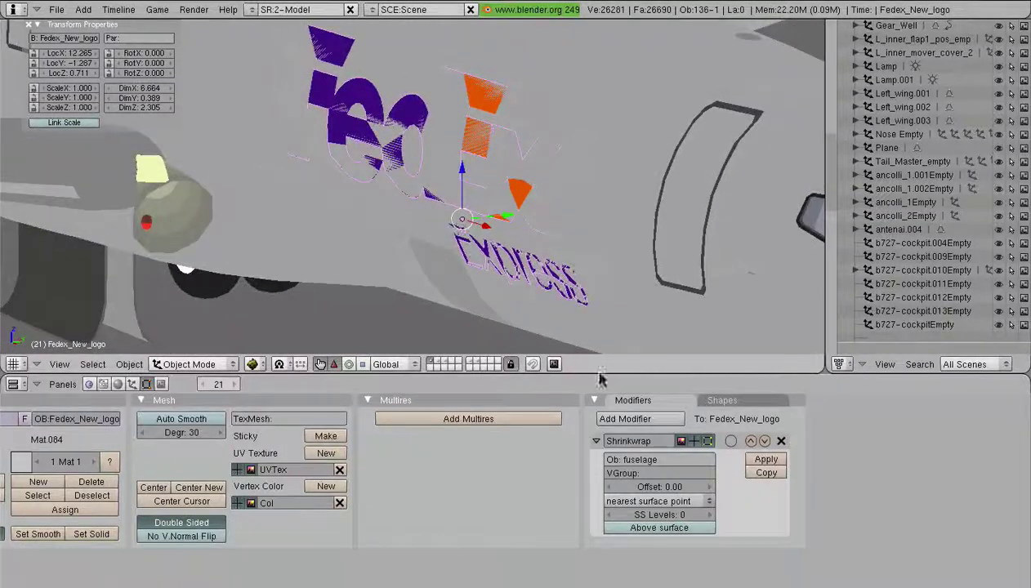
click(707, 487)
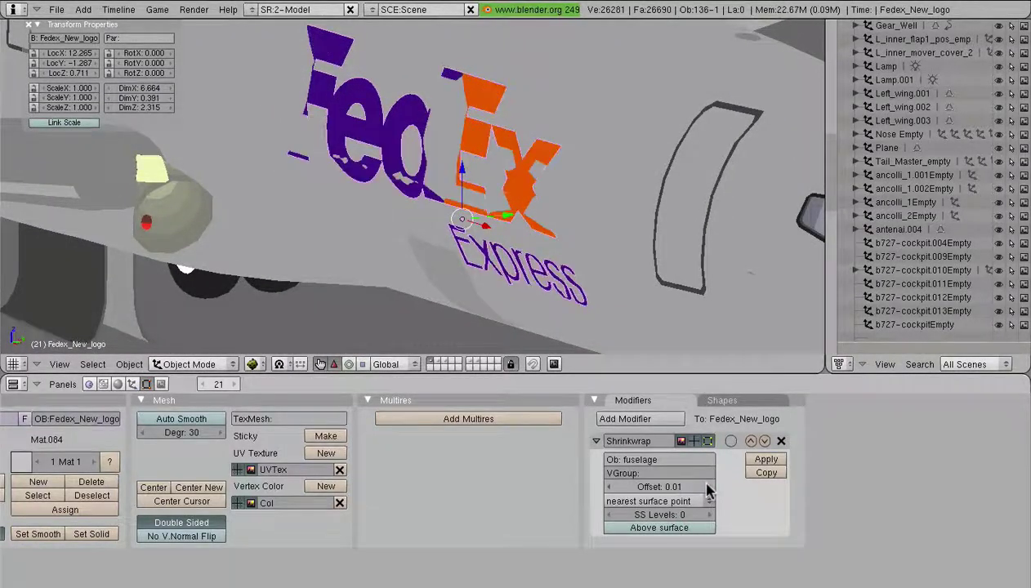
click(707, 487)
click(708, 486)
click(707, 487)
click(708, 487)
click(708, 486)
click(708, 486)
click(708, 487)
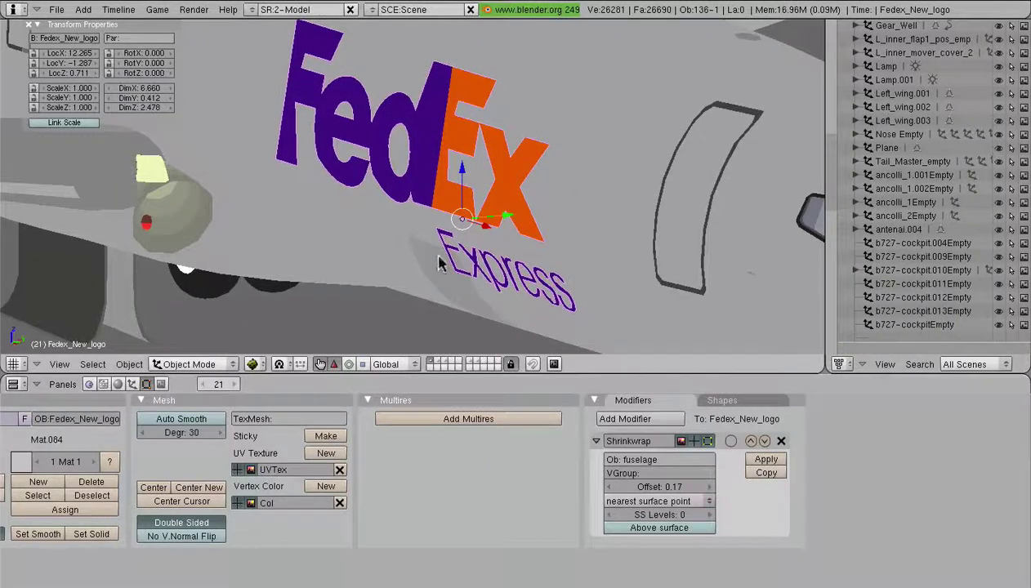
Examine how the shrinkwrapped logo follows the fuselage curvature, both side-on and from the nose
middle_drag(437, 259, 409, 250)
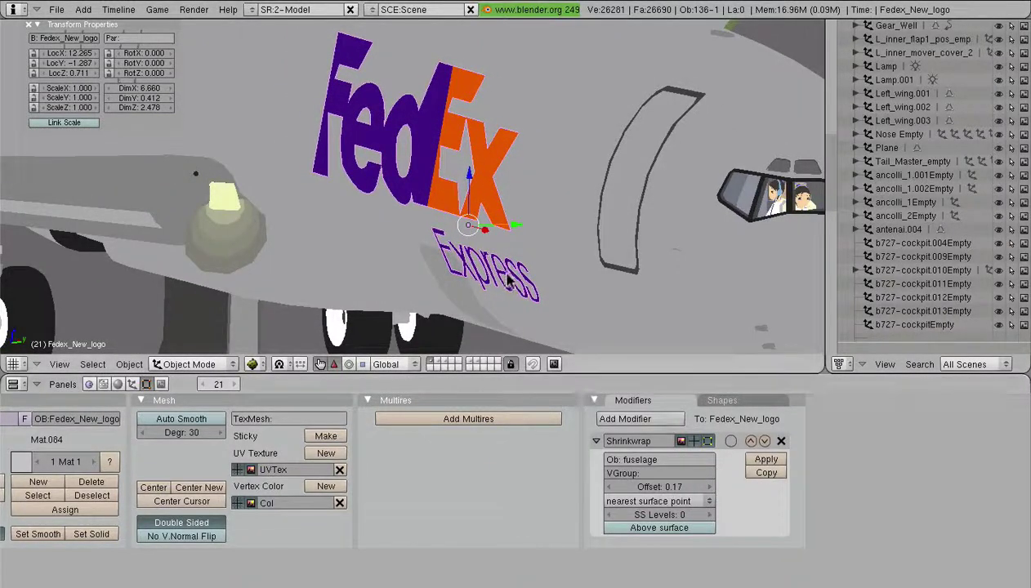
middle_drag(459, 214, 445, 185)
key(KP_1)
scroll(446, 189, down, 5)
scroll(435, 196, up, 4)
scroll(618, 255, up, 3)
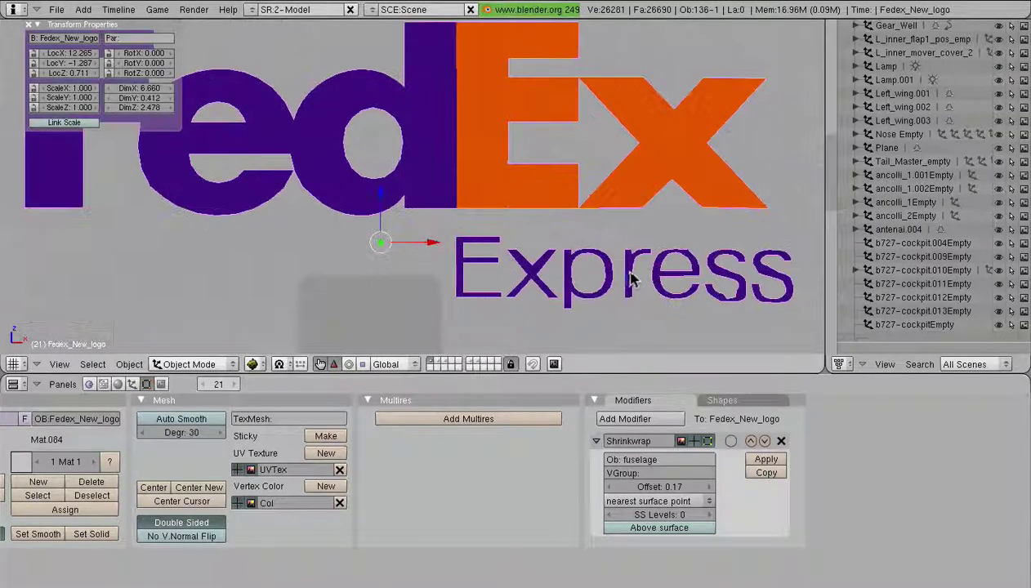
shift+middle_drag(625, 257, 440, 258)
scroll(482, 282, down, 1)
shift+middle_drag(490, 290, 545, 304)
scroll(545, 304, down, 2)
shift+middle_drag(300, 216, 554, 277)
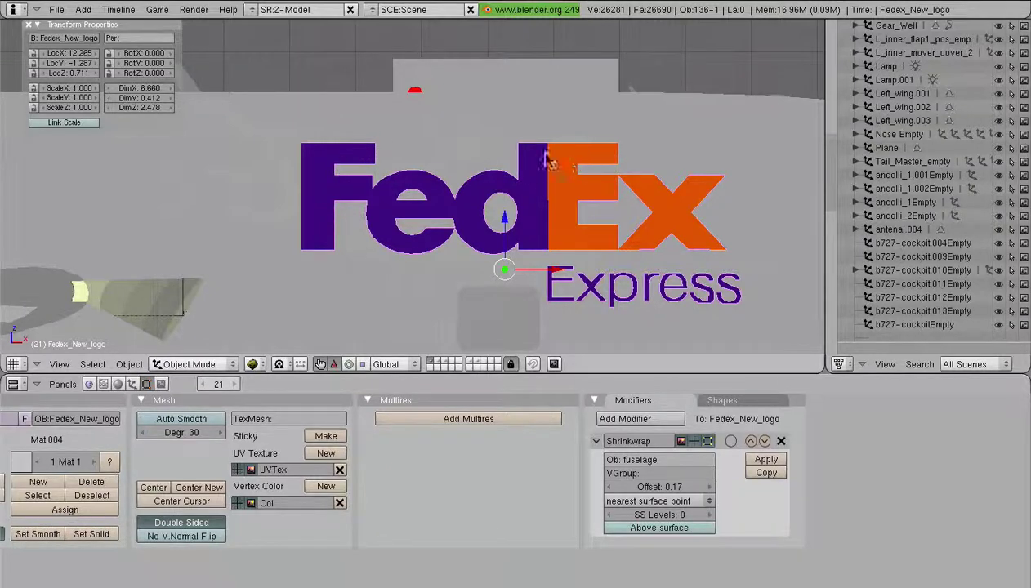
middle_drag(508, 193, 325, 202)
key(3)
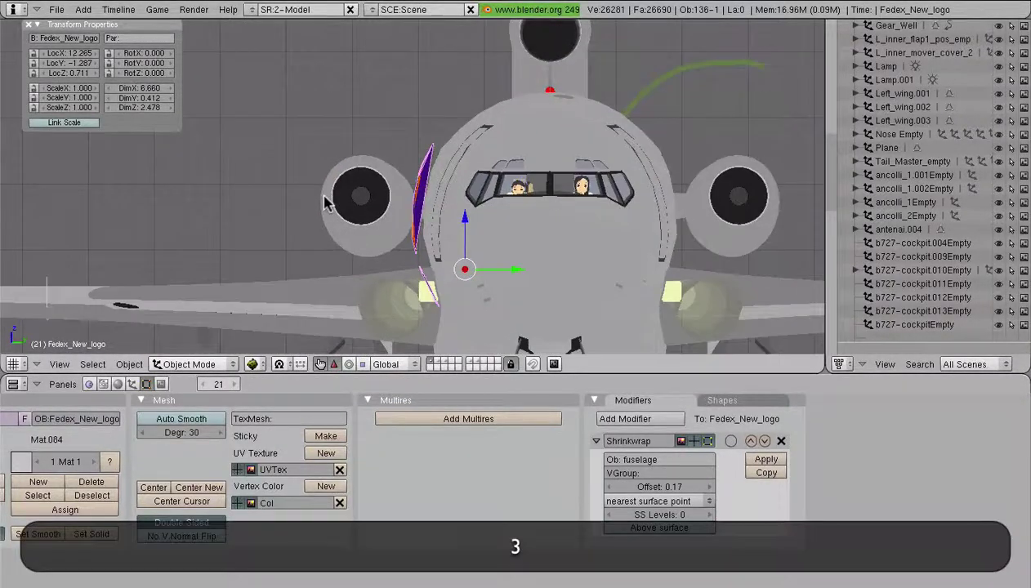
scroll(327, 204, up, 6)
shift+middle_drag(445, 255, 591, 184)
Enter Edit Mode on the logo and cut the vertical edge between the d and the E using Knife (Midpoints)
key(Tab)
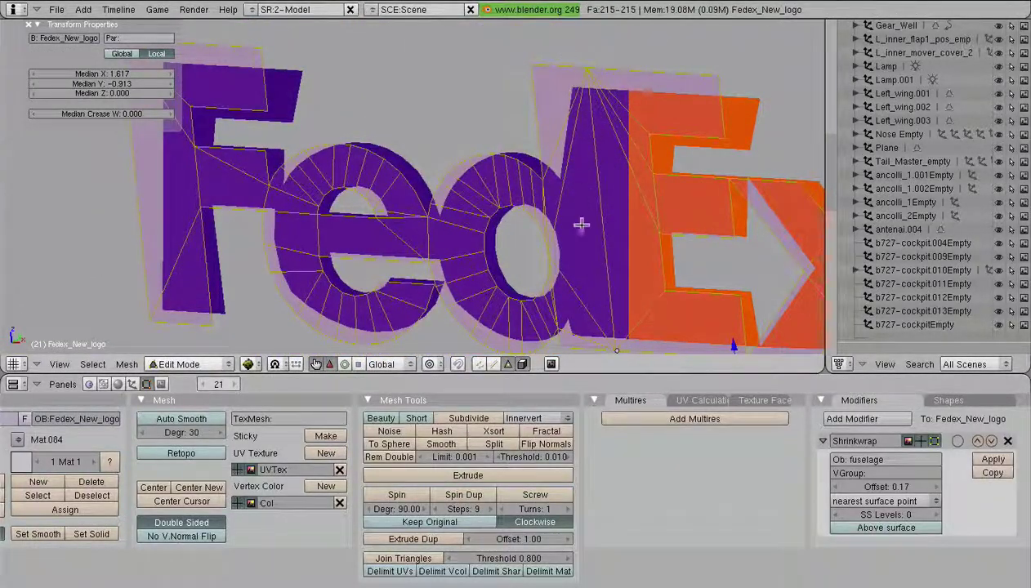
key(KP_3)
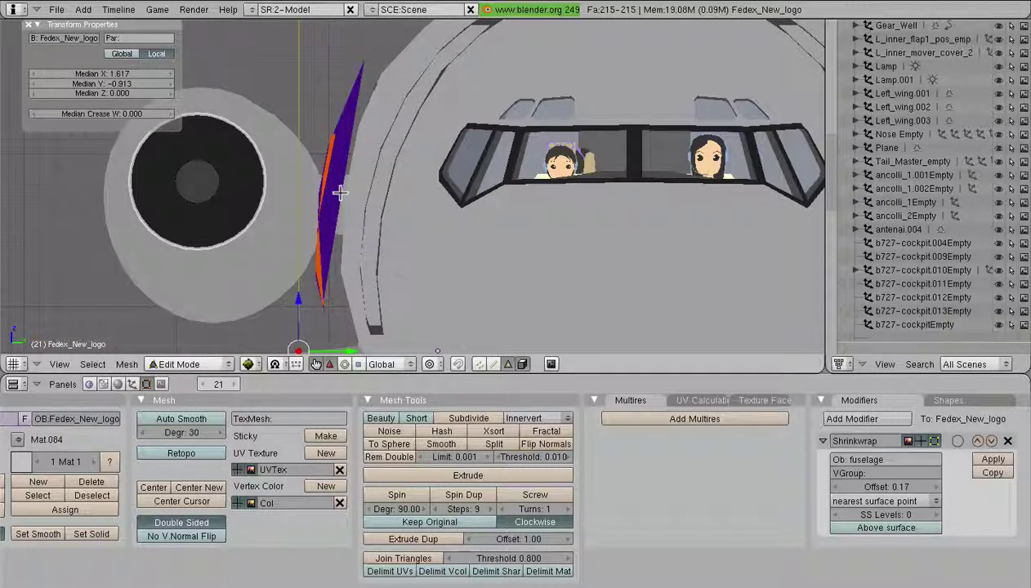
mouse_move(339, 193)
middle_down()
mouse_move(336, 162)
mouse_move(368, 176)
mouse_move(334, 200)
mouse_move(522, 211)
mouse_move(302, 202)
mouse_move(350, 203)
middle_up()
scroll(341, 198, down, 1)
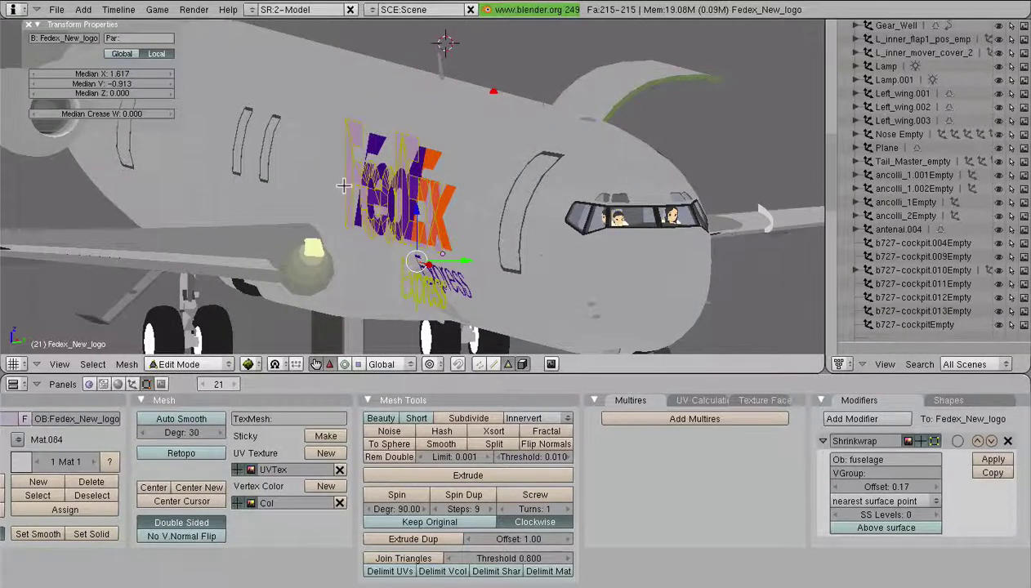
key(KP_1)
scroll(341, 186, up, 4)
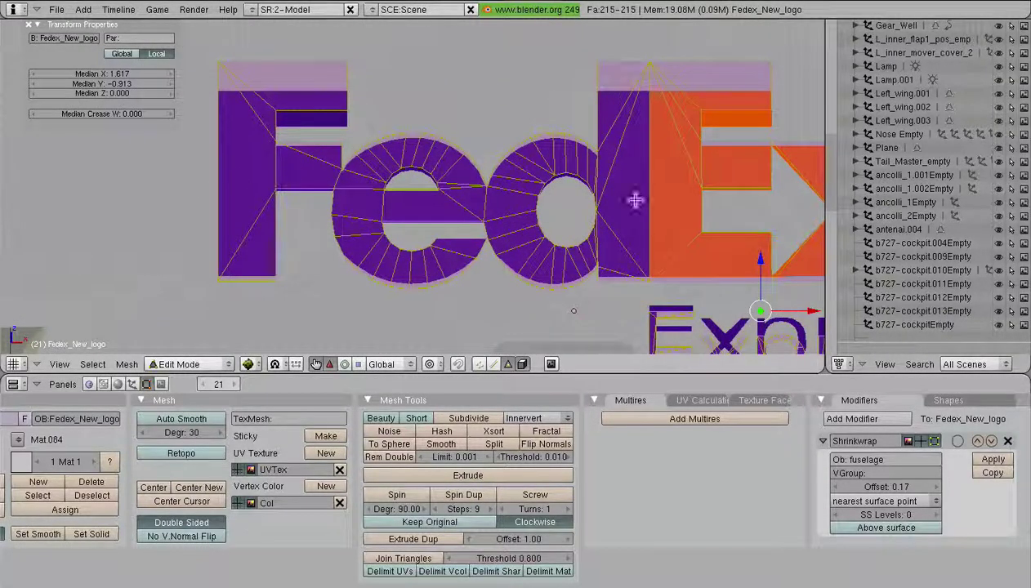
key(k)
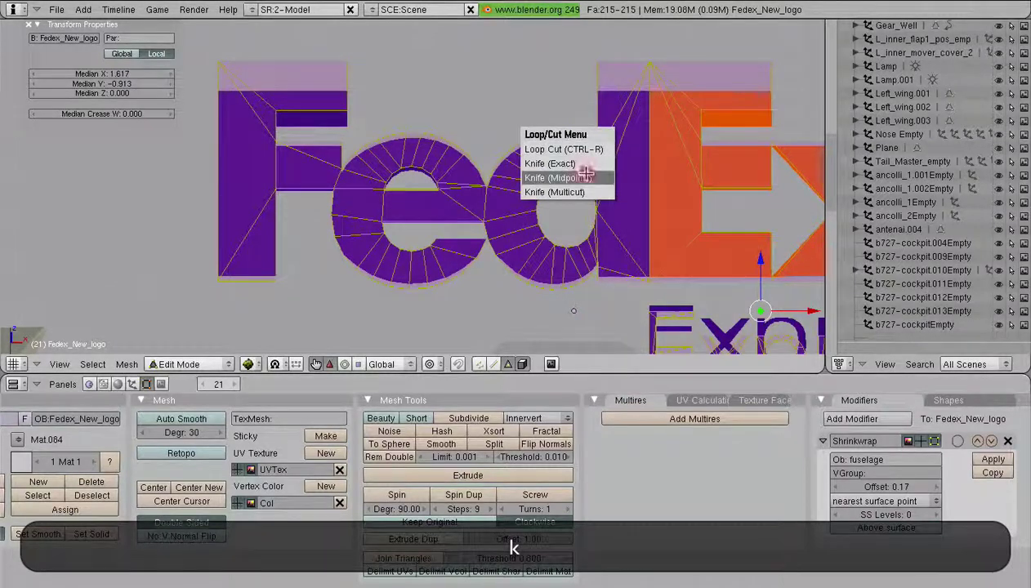
click(585, 174)
drag(638, 176, 666, 178)
key(Return)
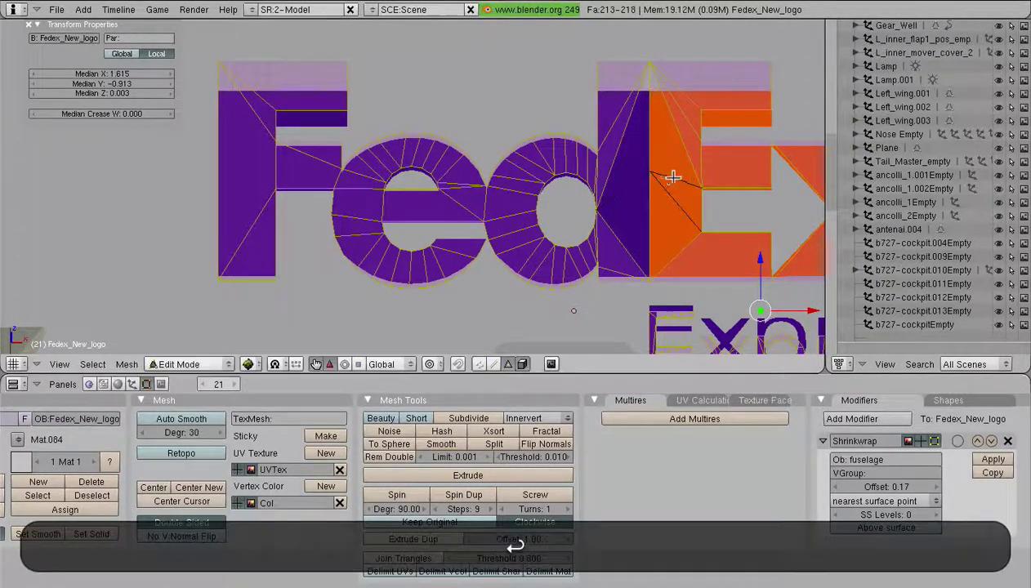
Cut the outer vertical edge of the F's stem using Knife (Midpoints)
key(k)
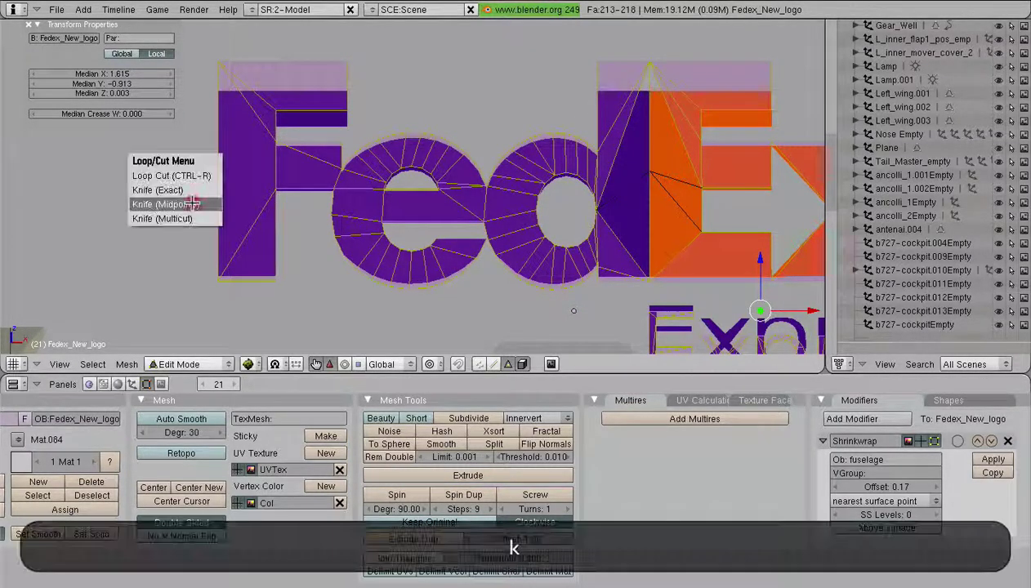
click(195, 202)
mouse_move(193, 172)
mouse_down()
mouse_move(230, 161)
mouse_move(230, 171)
mouse_up()
key(Return)
Lower the logo's Shrinkwrap offset to 0.08 and return to Object Mode
scroll(387, 169, down, 3)
middle_drag(387, 169, 196, 197)
middle_drag(354, 216, 319, 212)
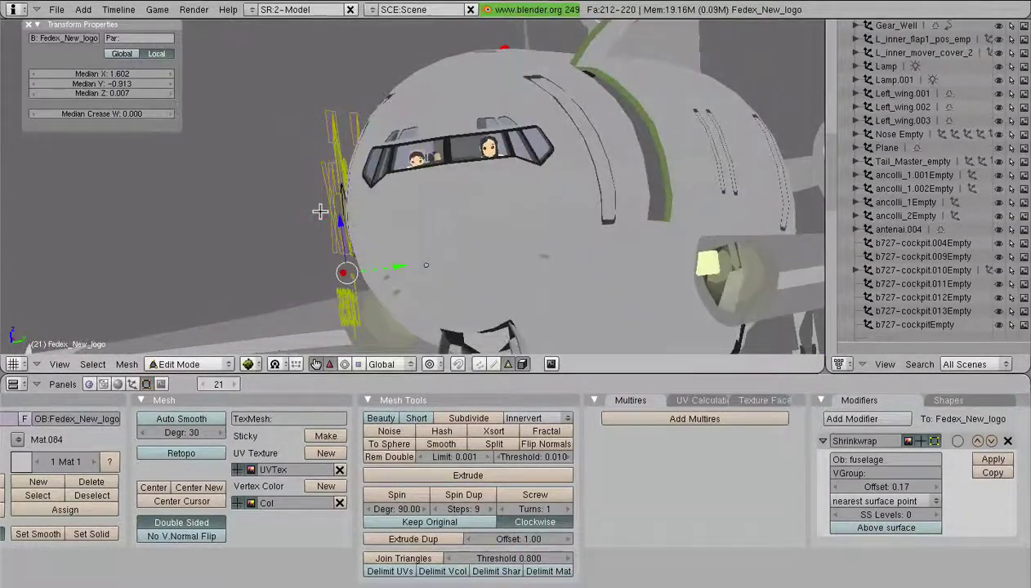
key(KP_3)
scroll(319, 212, up, 4)
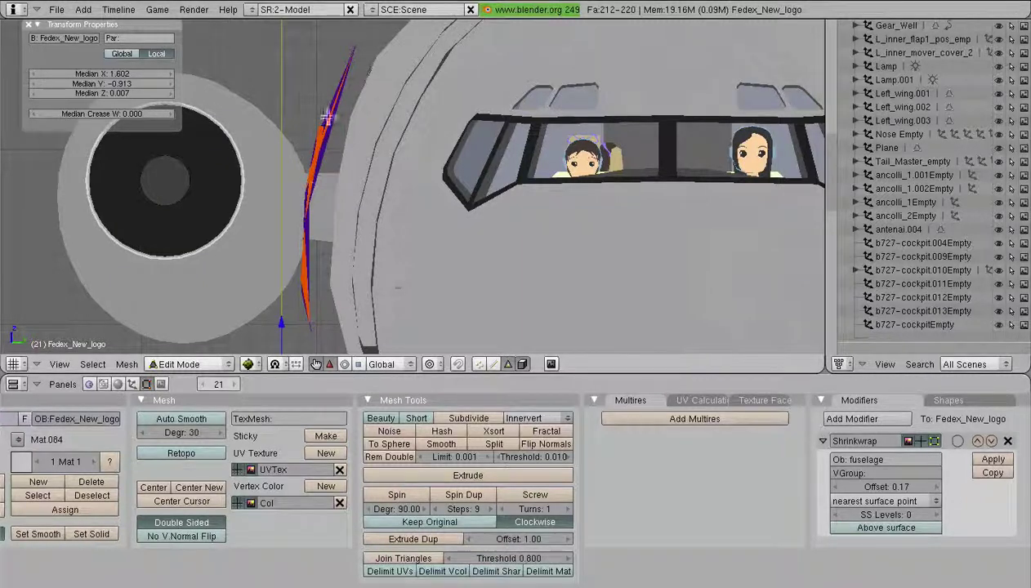
drag(835, 488, 839, 493)
scroll(355, 132, down, 2)
mouse_move(367, 181)
middle_down()
mouse_move(427, 210)
mouse_move(593, 198)
mouse_move(488, 195)
mouse_move(541, 189)
mouse_move(553, 198)
mouse_move(535, 204)
mouse_move(555, 209)
mouse_move(546, 241)
mouse_move(343, 241)
mouse_move(369, 198)
middle_up()
key(Tab)
Examine the wrapped logo's lettering and its fit against the fuselage, side-on and at an angle
shift+middle_drag(467, 203, 392, 200)
scroll(641, 178, up, 4)
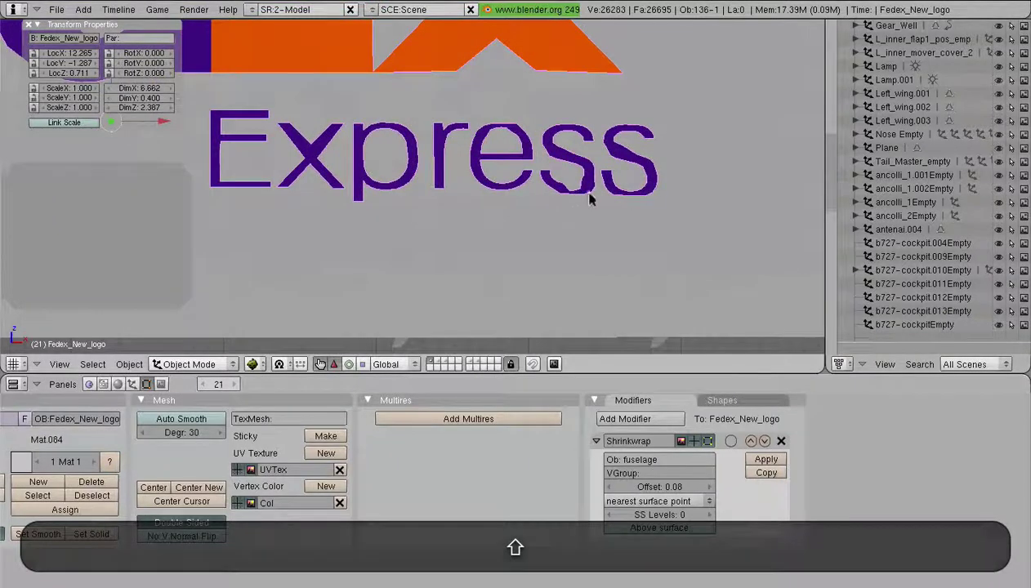
scroll(565, 204, down, 4)
scroll(563, 212, down, 3)
shift+middle_drag(437, 240, 477, 255)
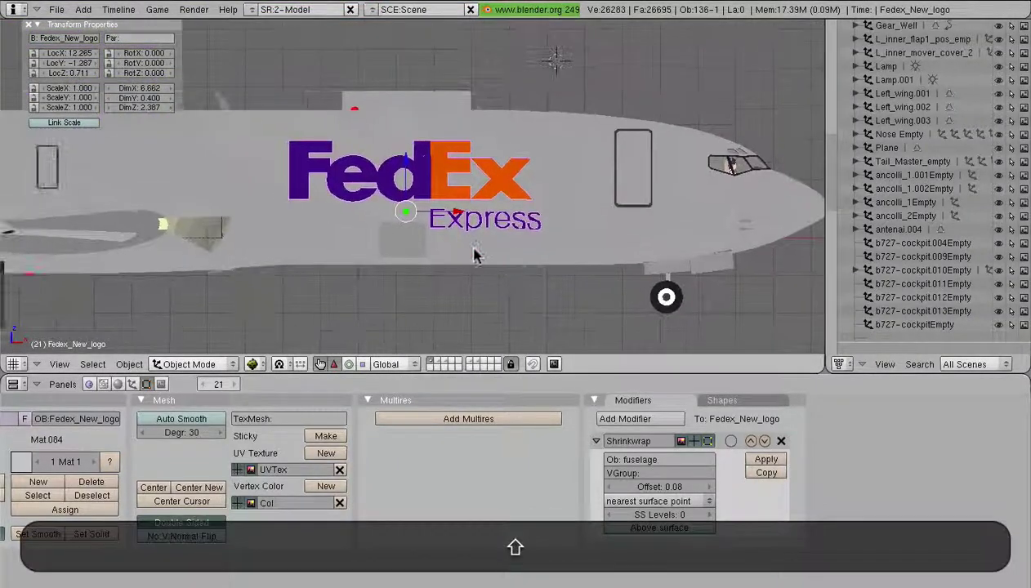
scroll(437, 196, up, 2)
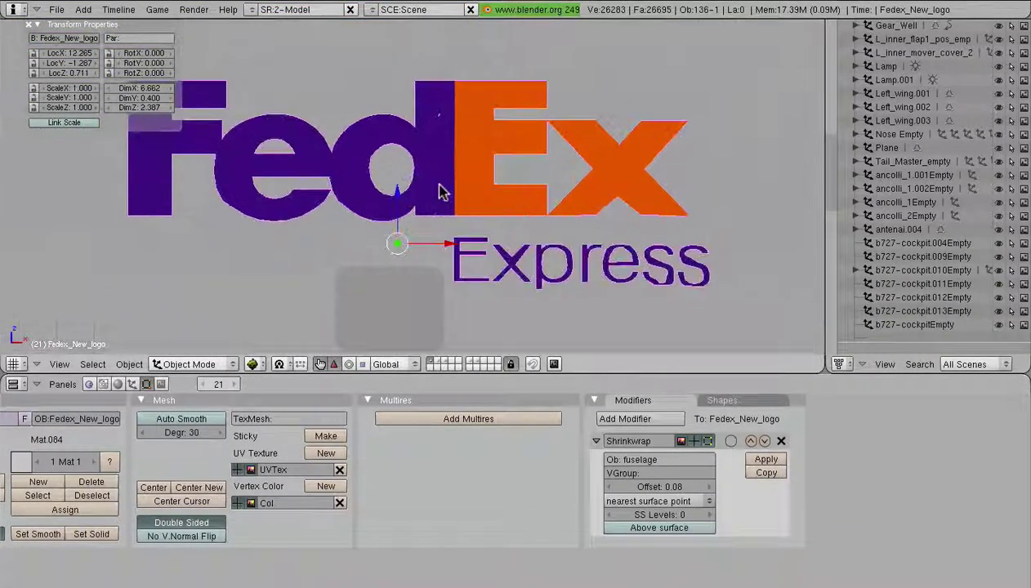
scroll(430, 203, down, 2)
mouse_move(431, 203)
middle_down()
mouse_move(390, 237)
mouse_move(388, 224)
mouse_move(427, 189)
middle_up()
scroll(400, 232, up, 2)
scroll(422, 176, up, 3)
scroll(412, 126, up, 2)
scroll(425, 156, down, 3)
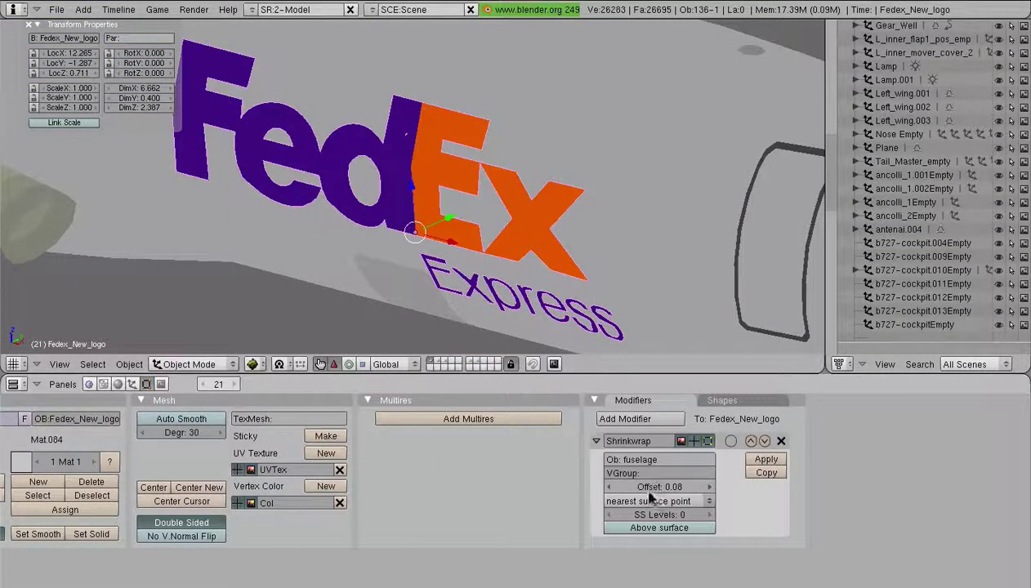
Examine the fuselage's mesh in Edit Mode to compare its edge layout with the logo, and return to Object Mode
scroll(446, 282, down, 5)
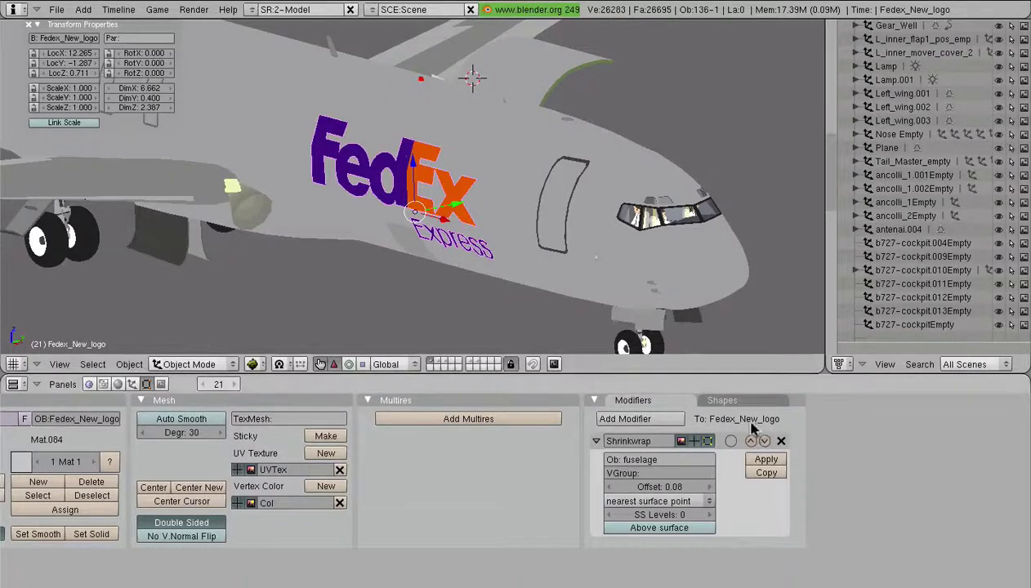
right_click(521, 160)
key(shift+Tab)
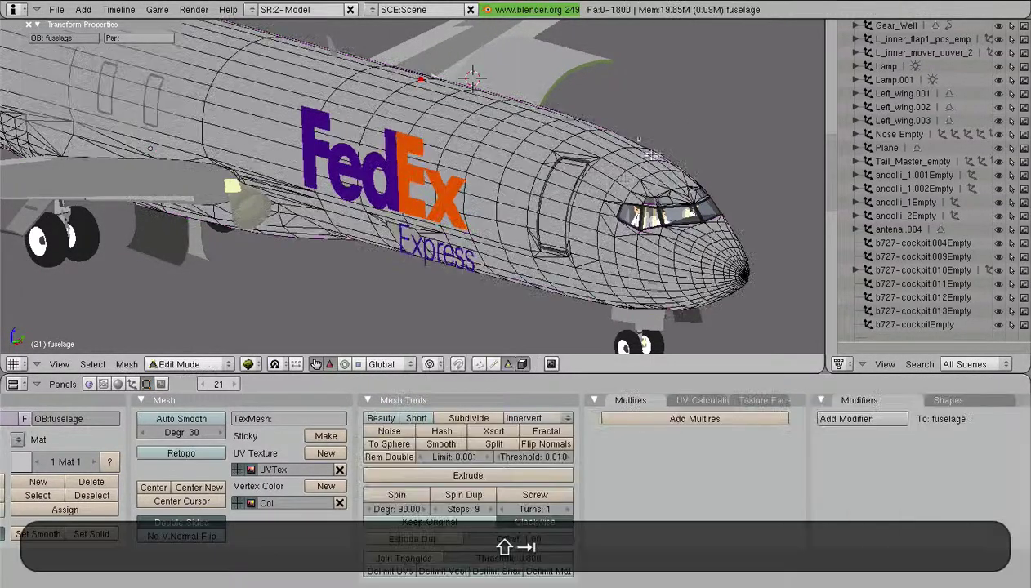
key(shift+Tab)
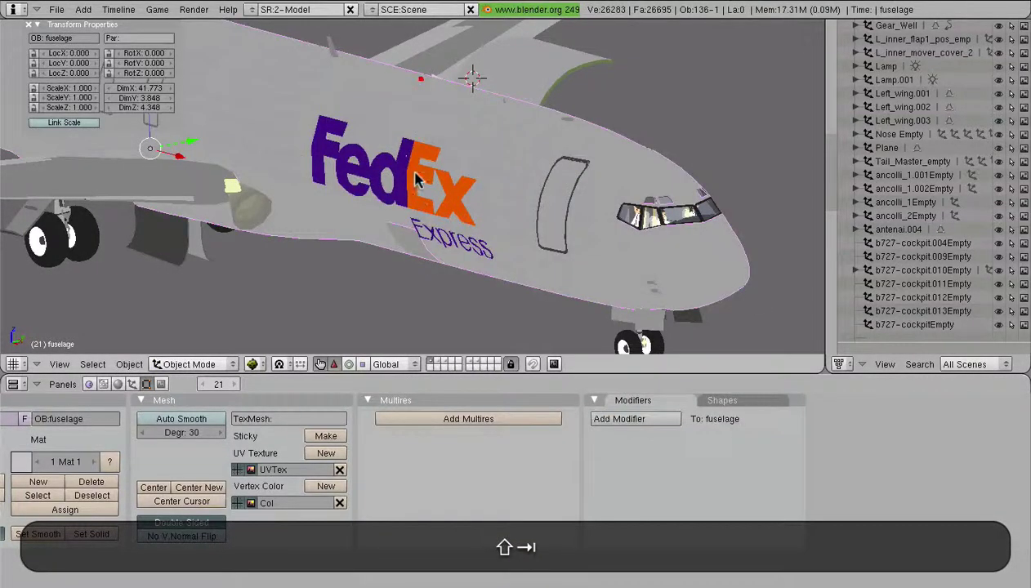
Try applying the Shrinkwrap modifier to the logo, inspect the resulting mesh in Edit Mode, and return to Object Mode
shift+right_click(409, 172)
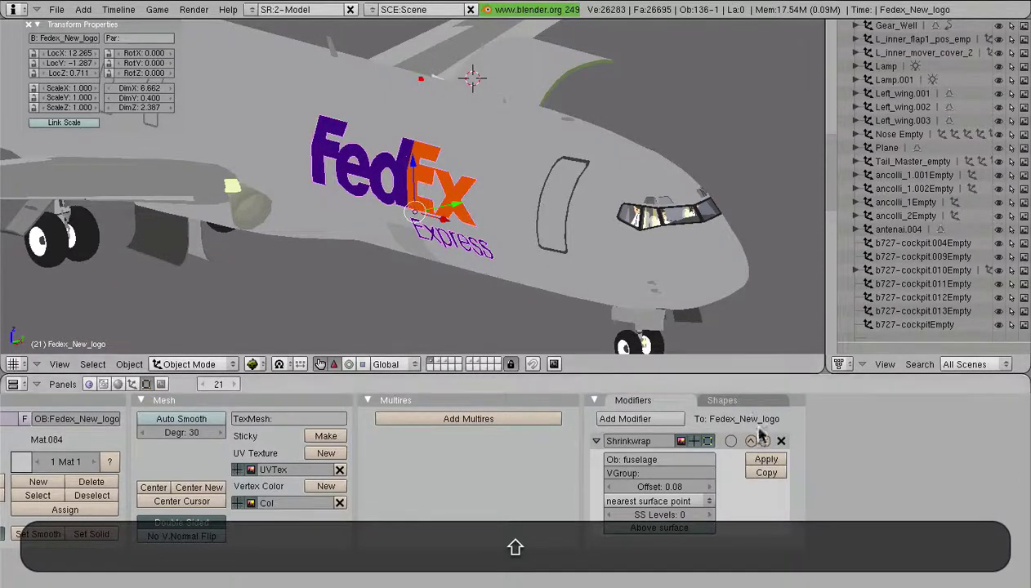
click(760, 460)
scroll(454, 270, up, 3)
key(Tab)
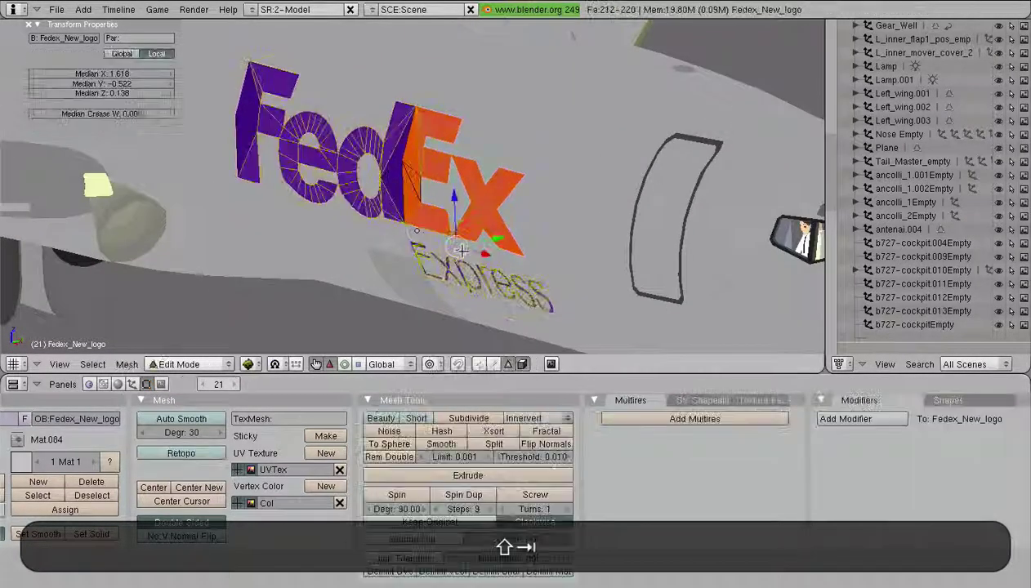
middle_drag(495, 284, 544, 156)
key(a)
scroll(457, 198, up, 3)
scroll(457, 199, down, 3)
middle_drag(433, 186, 312, 194)
key(shift+Tab)
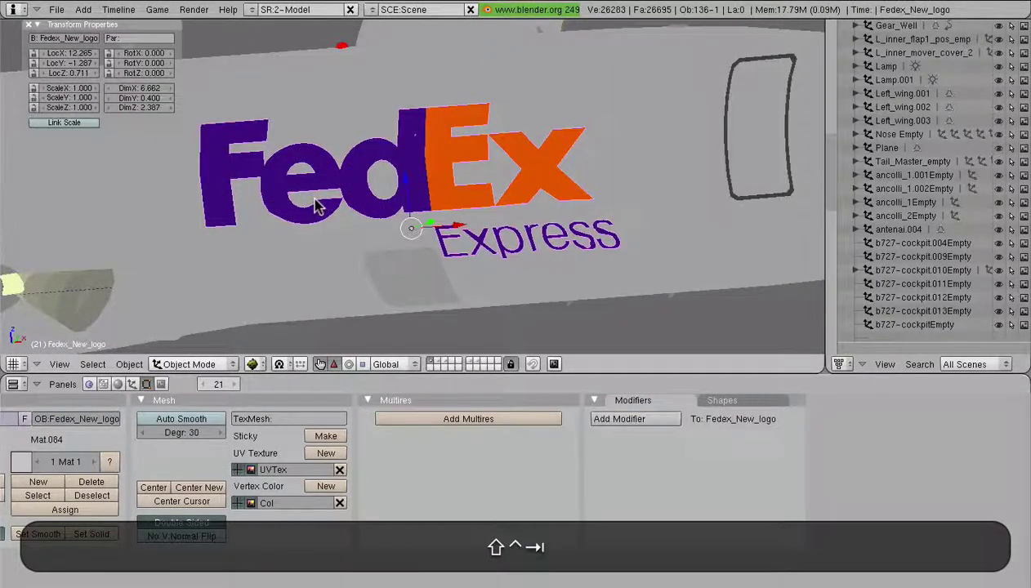
Undo the application of the logo's Shrinkwrap modifier
key(ctrl+shift+z)
key(ctrl+shift+z)
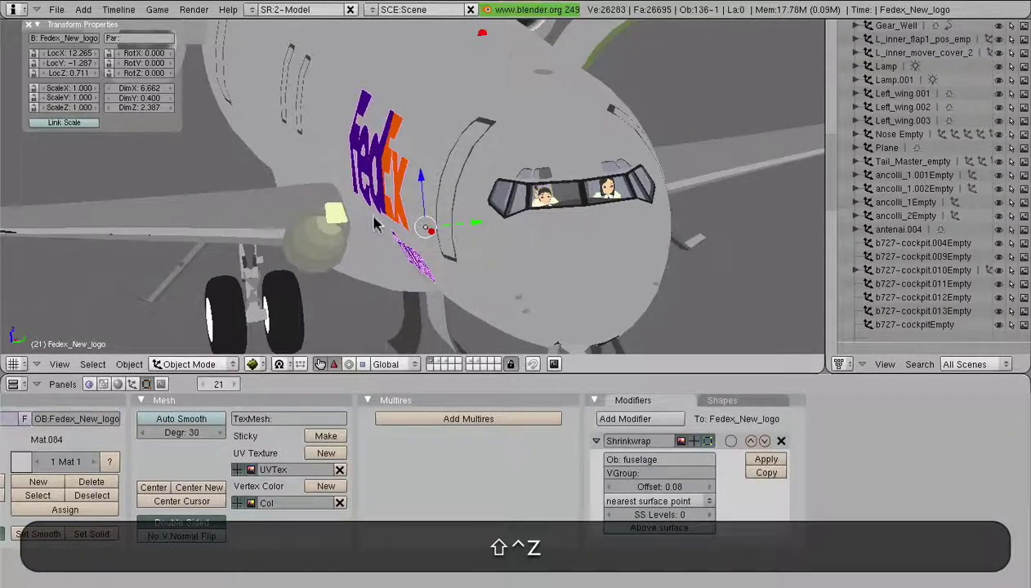
key(ctrl+shift+z)
key(ctrl+shift+z)
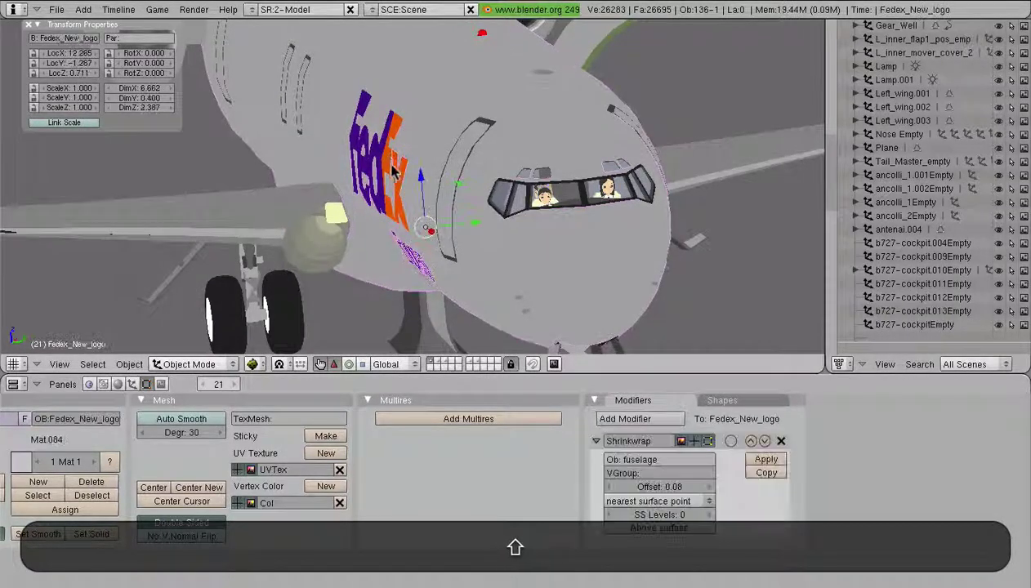
Remove the Shrinkwrap modifier from the logo and delete this logo object
click(780, 442)
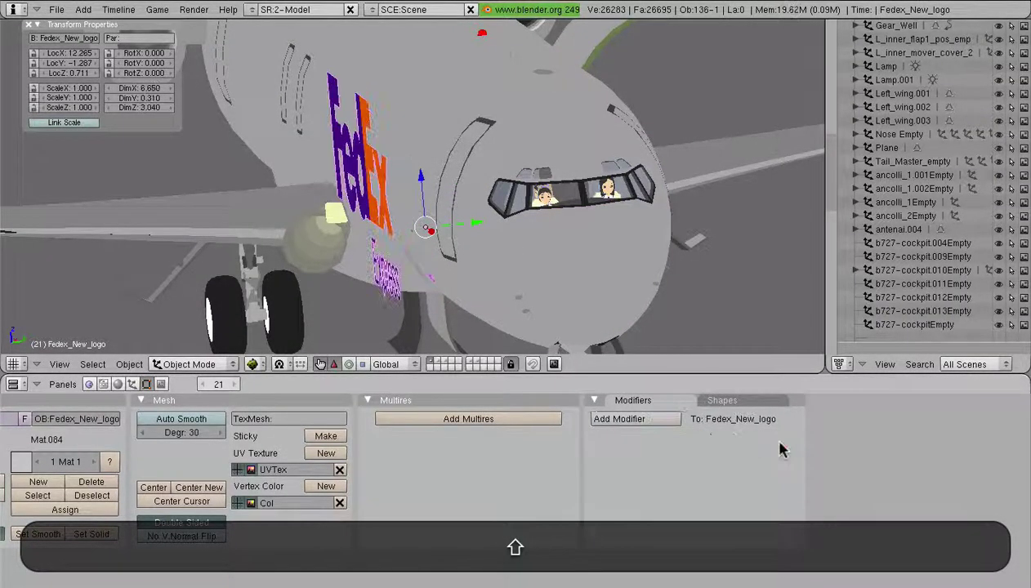
scroll(390, 219, down, 3)
middle_drag(391, 219, 411, 244)
scroll(447, 247, up, 2)
scroll(448, 248, down, 3)
scroll(411, 243, up, 3)
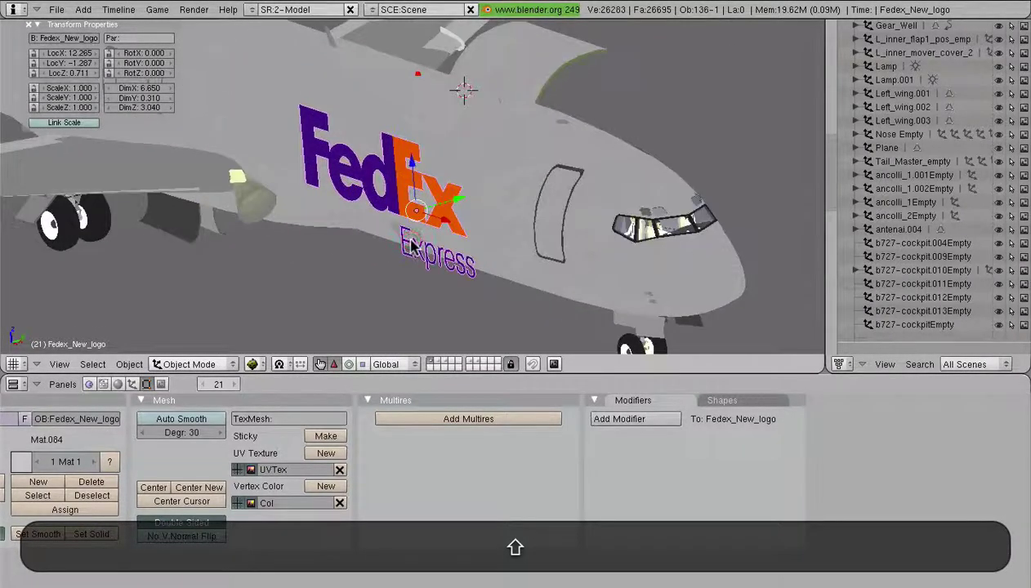
key(shift+x)
Bring the unmodified logo copy from layer 2 onto layer 1 and return to the layer with the aircraft
key(shift+2)
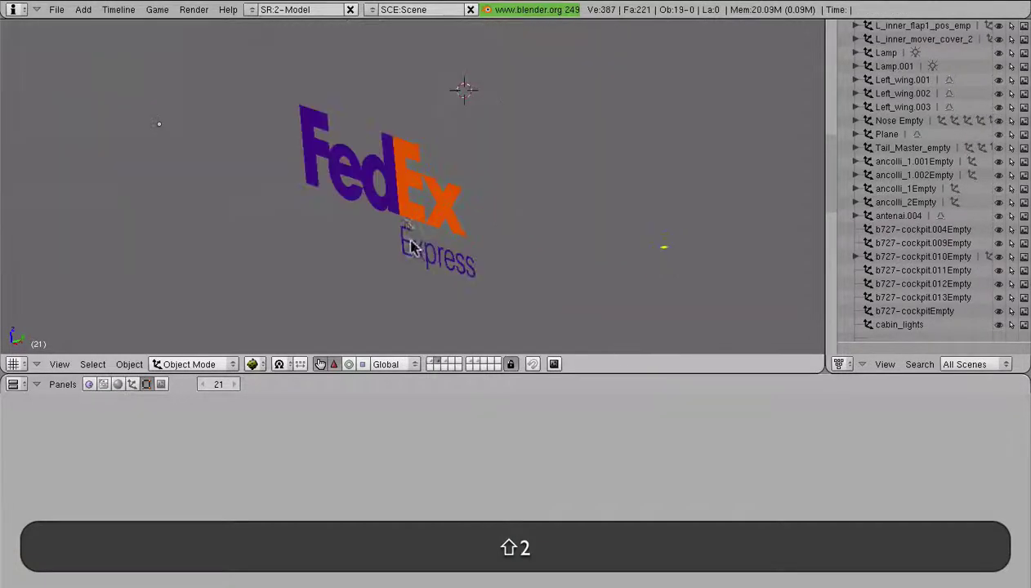
key(shift+m)
key(shift+1)
key(shift+1)
middle_drag(374, 238, 410, 239)
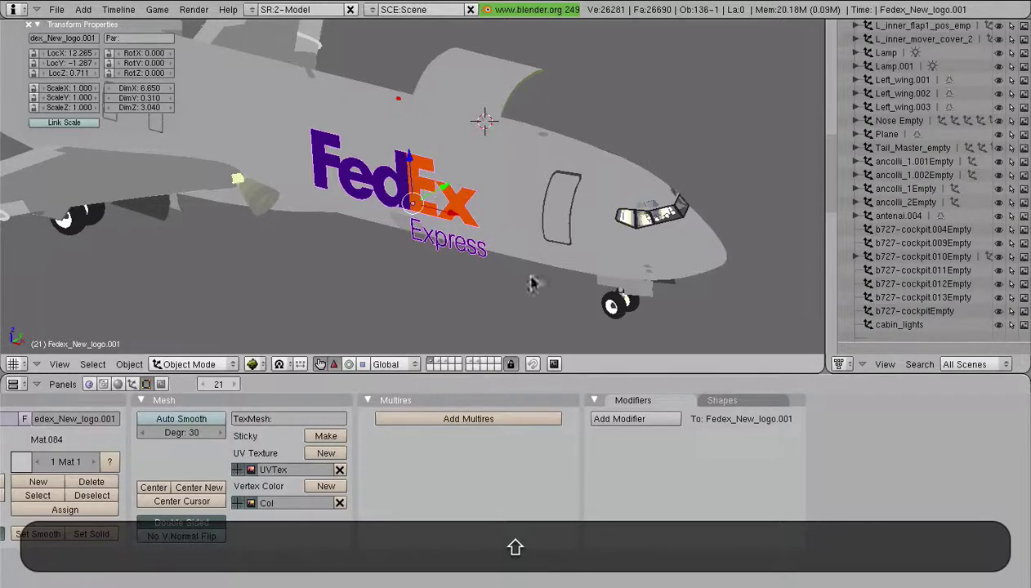
Add a Shrinkwrap modifier to the logo copy with projection type, target object fuselage and offset 0.02
click(614, 428)
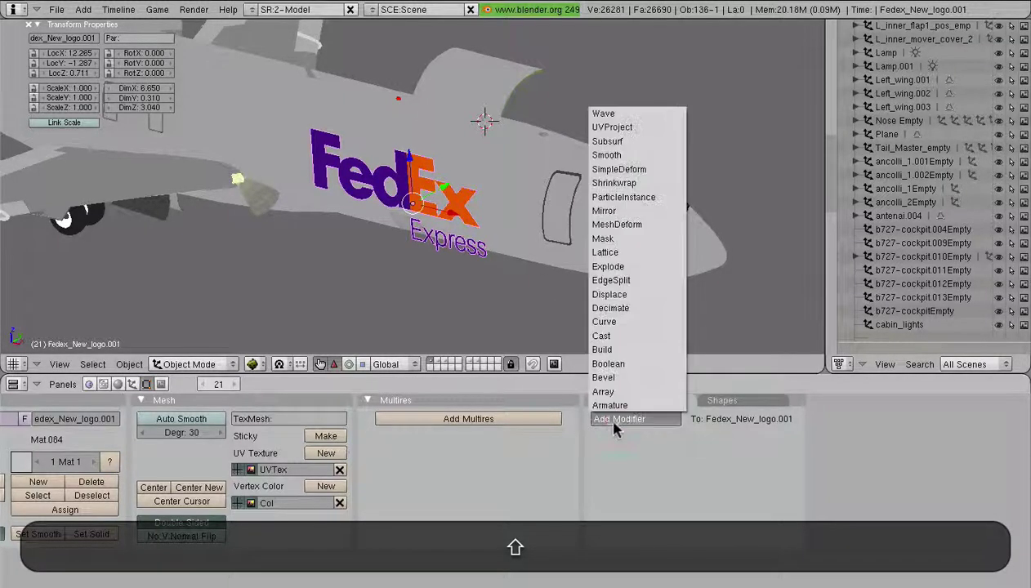
click(623, 186)
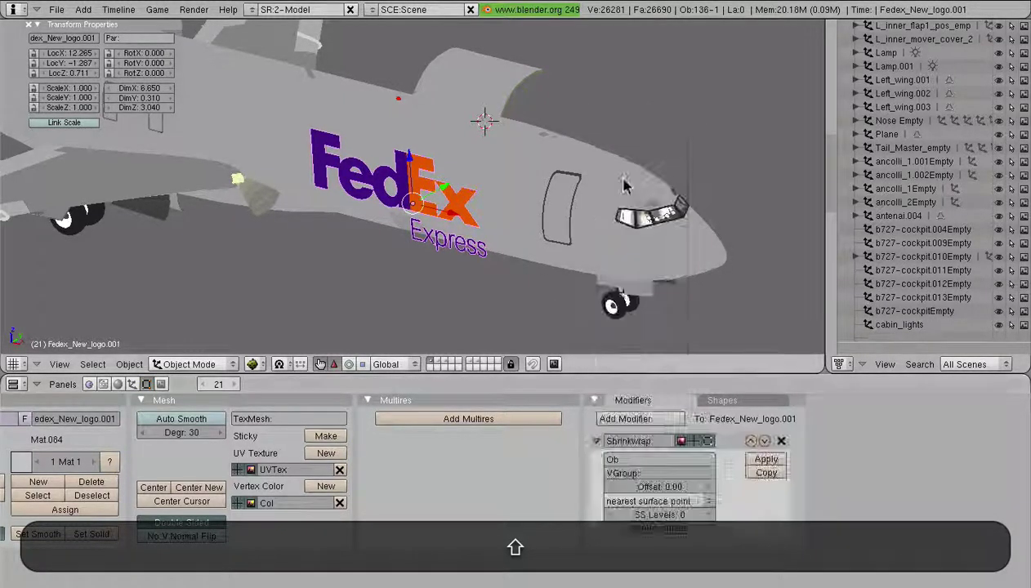
click(672, 501)
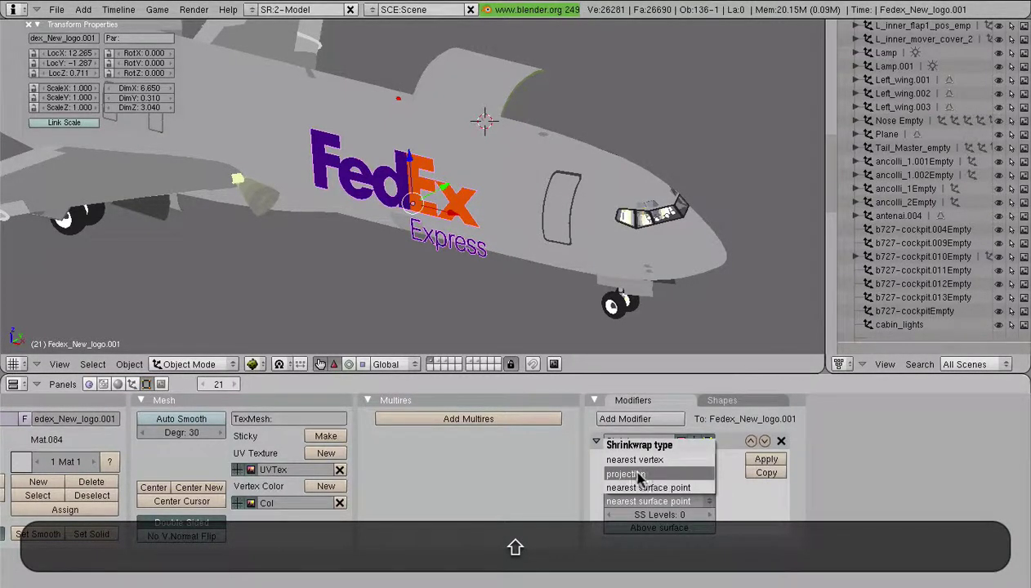
click(687, 499)
click(651, 474)
click(646, 460)
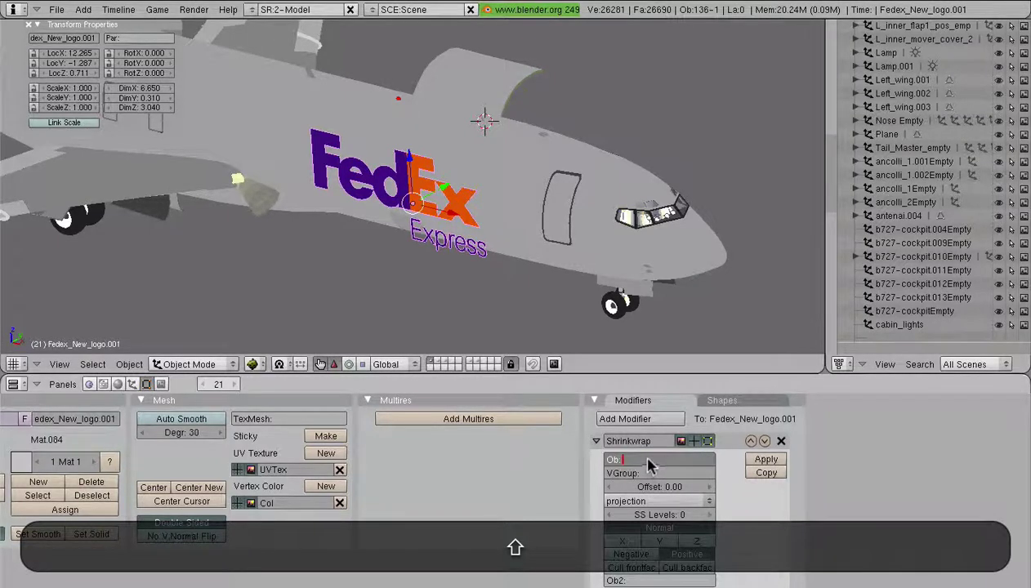
key(shift+super+v)
click(729, 476)
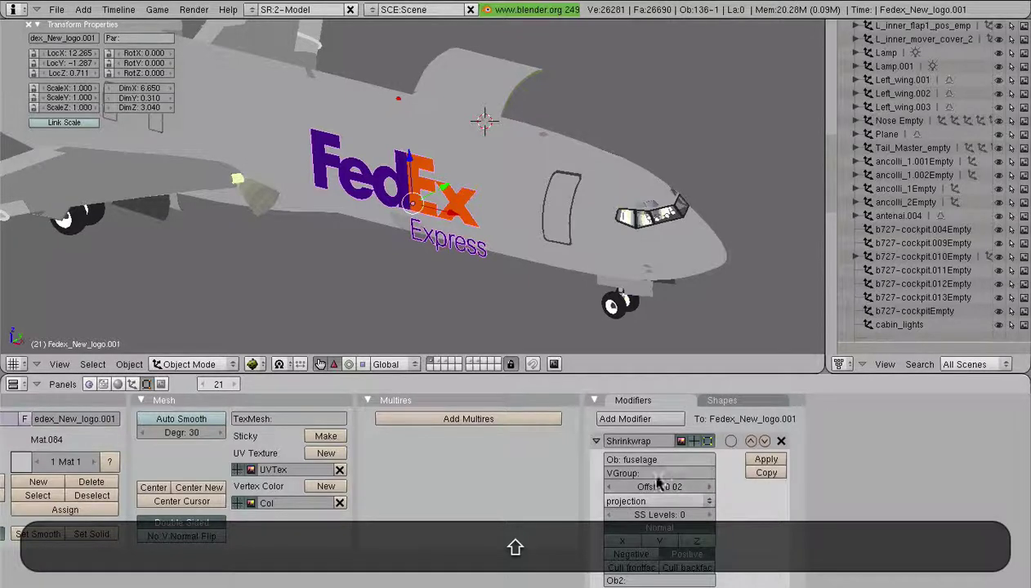
Try the Shrinkwrap projection along the Y axis, compare it in front view, and restore the Normal projection
scroll(439, 225, down, 3)
scroll(433, 226, up, 5)
middle_drag(410, 243, 432, 227)
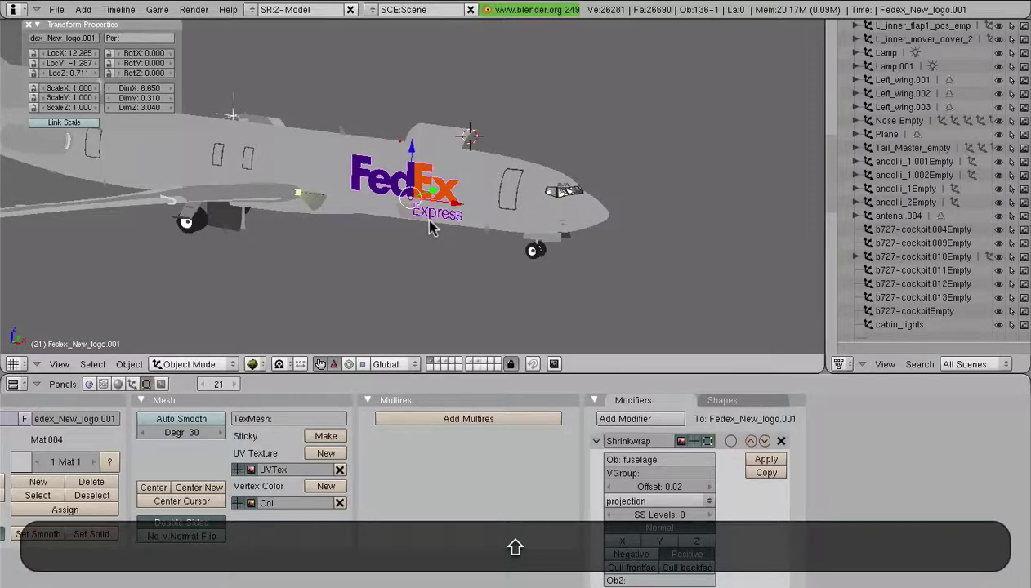
scroll(432, 219, up, 5)
middle_drag(434, 198, 393, 230)
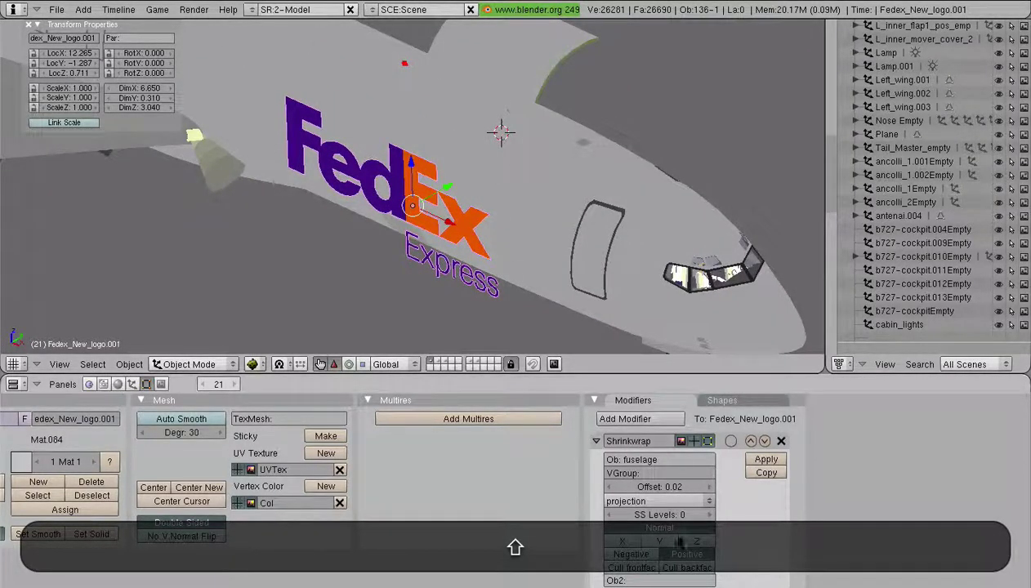
mouse_move(470, 288)
middle_down()
mouse_move(412, 232)
mouse_move(376, 231)
mouse_move(429, 225)
mouse_move(335, 204)
mouse_move(439, 238)
middle_up()
scroll(429, 225, up, 4)
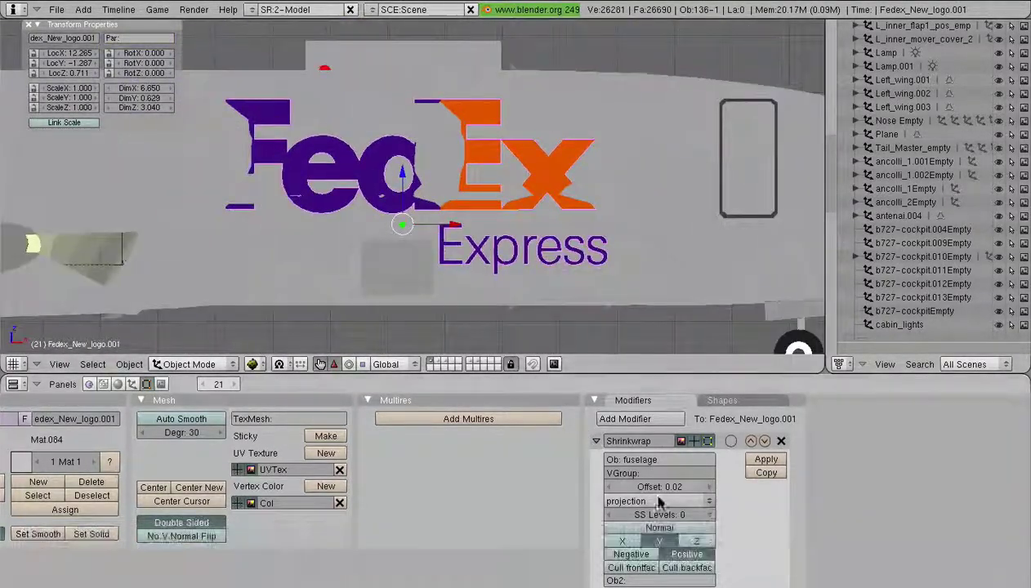
click(662, 541)
click(661, 540)
click(662, 542)
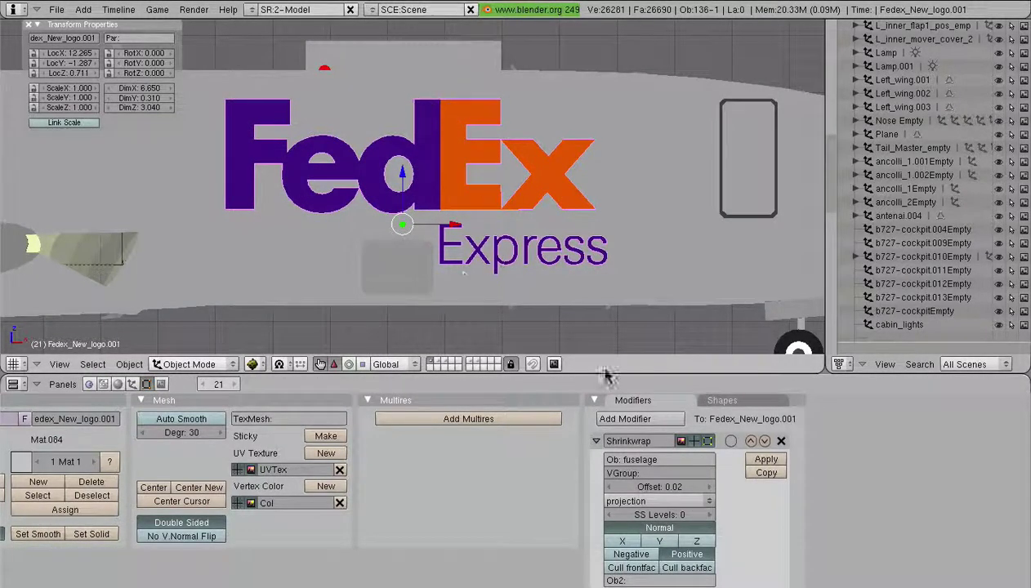
click(663, 541)
click(663, 541)
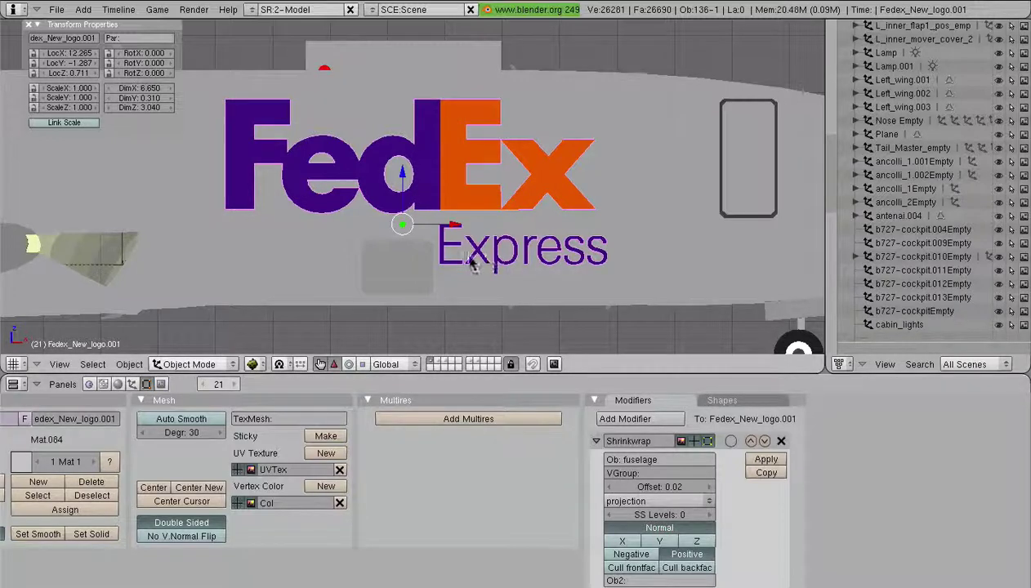
Add the fuselage to the logo selection, isolate both in local view, and show them from the front in wireframe
middle_drag(473, 262, 441, 211)
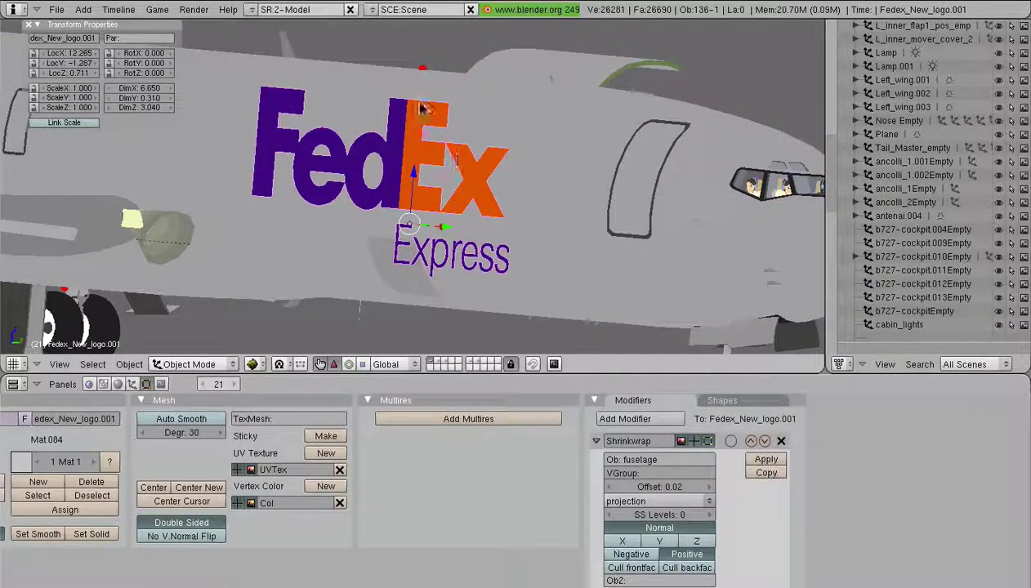
shift+right_click(372, 79)
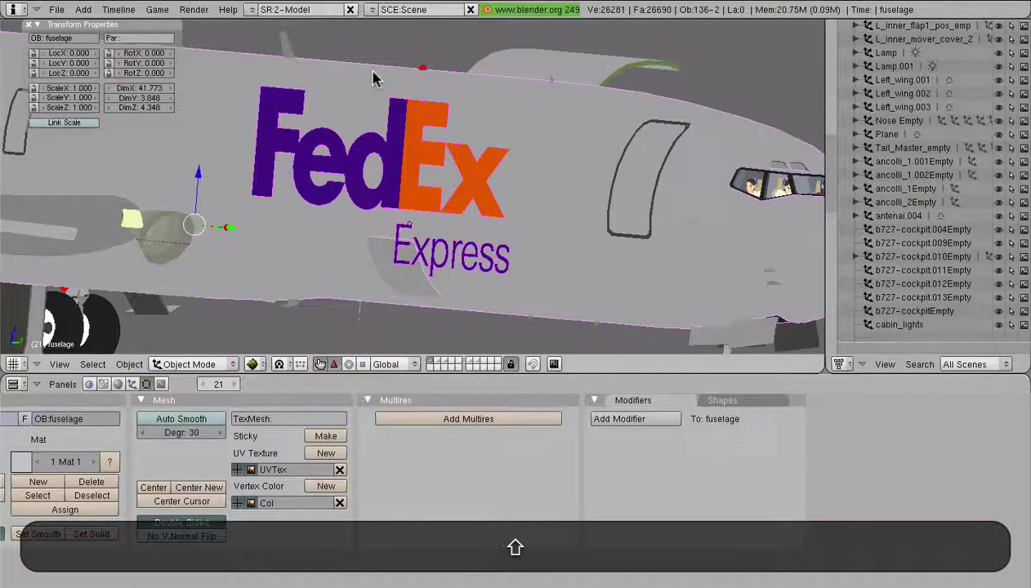
key(KP_Divide)
key(KP_1)
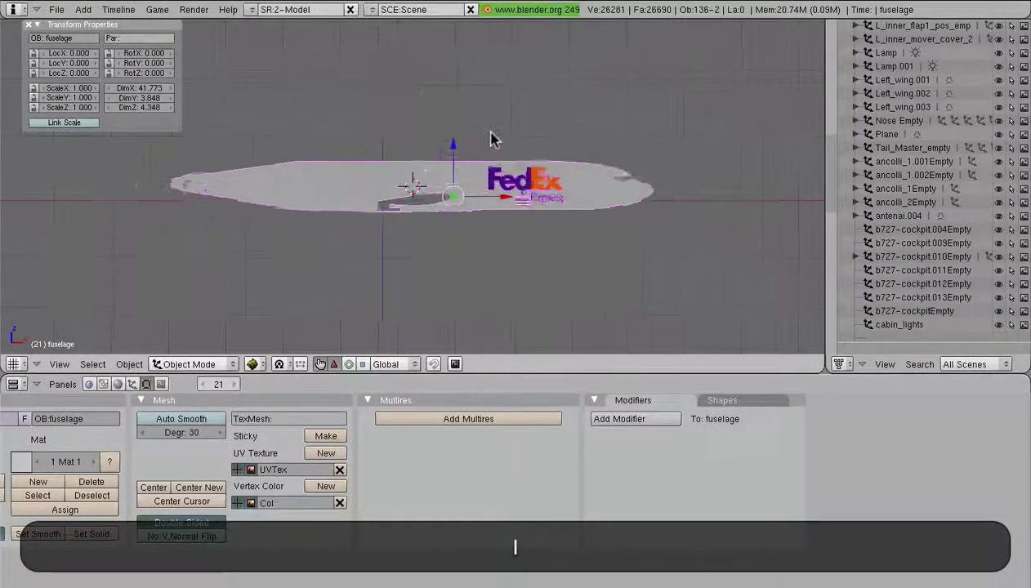
scroll(493, 138, up, 6)
key(shift+z)
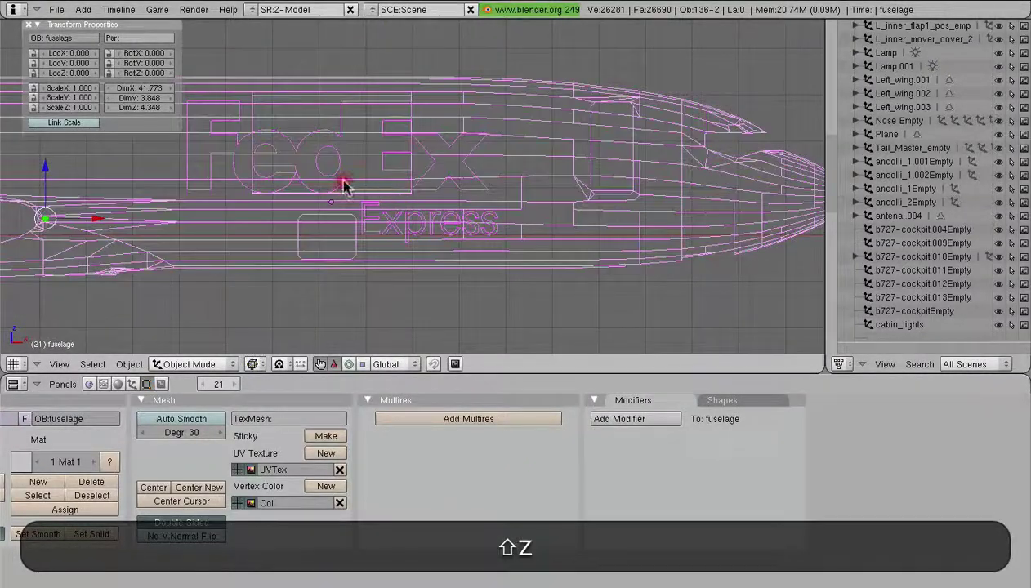
Make the logo the active object instead of the fuselage and enter Edit Mode on it
shift+middle_drag(365, 188, 454, 197)
scroll(454, 204, up, 3)
shift+right_click(459, 104)
key(Tab)
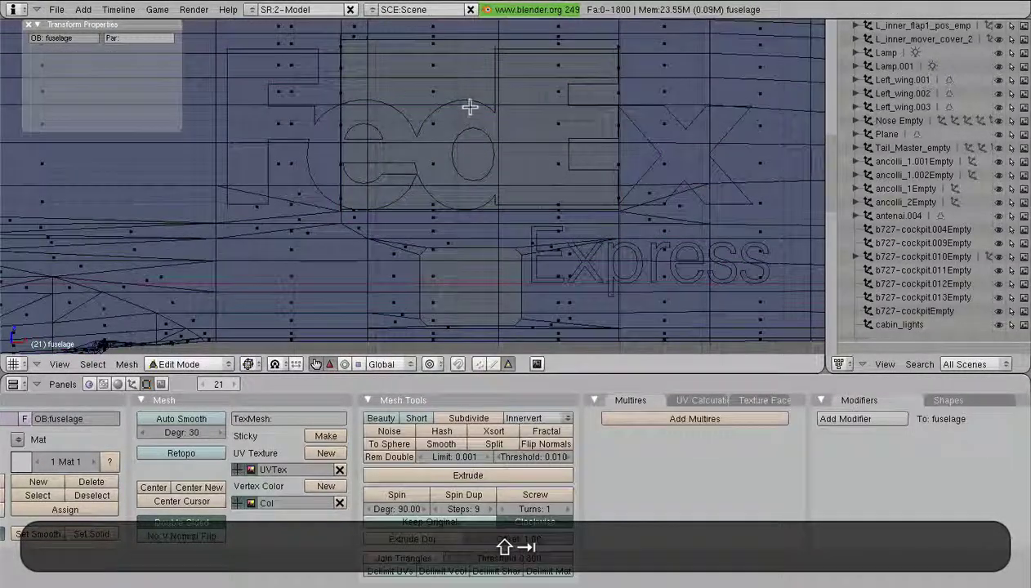
key(Tab)
key(Tab)
key(Tab)
right_click(470, 99)
key(Tab)
Close the Transform Properties panel and cut horizontally across the tops of the F, d and E with Knife (Exact), following the fuselage edge line
shift+middle_drag(490, 102, 461, 181)
scroll(465, 182, down, 1)
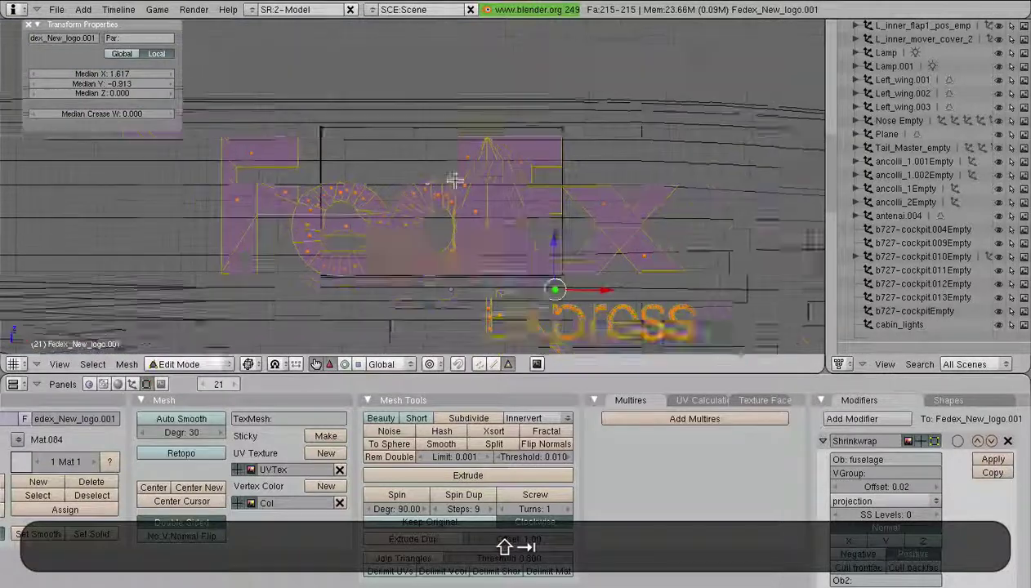
scroll(465, 182, up, 5)
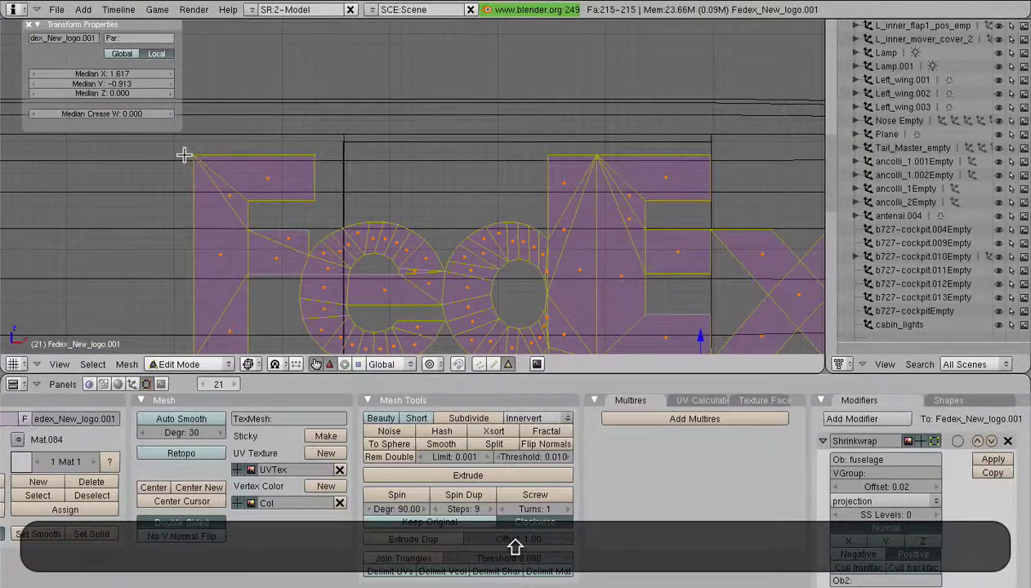
scroll(373, 188, up, 2)
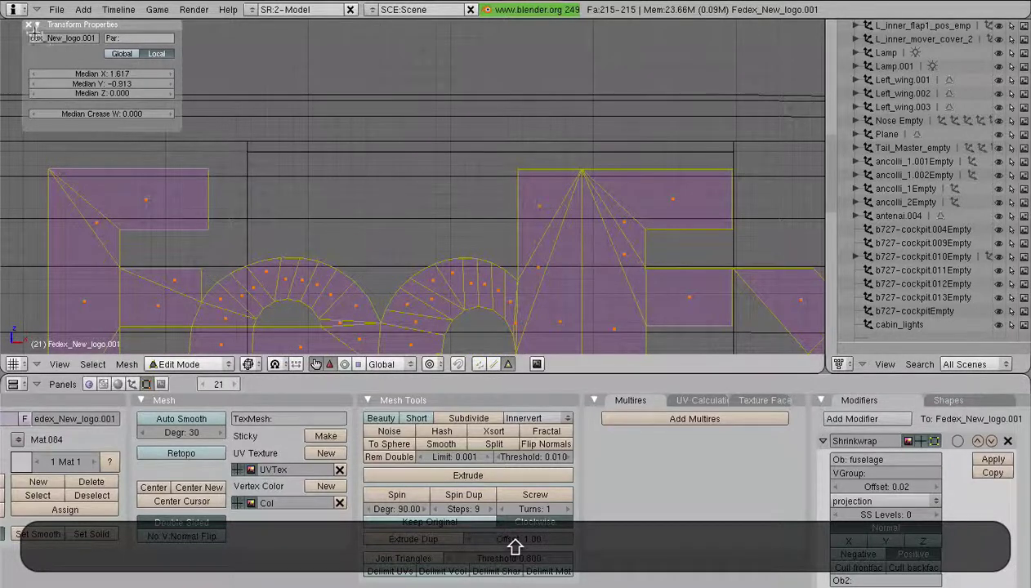
click(29, 26)
shift+middle_drag(80, 185, 160, 141)
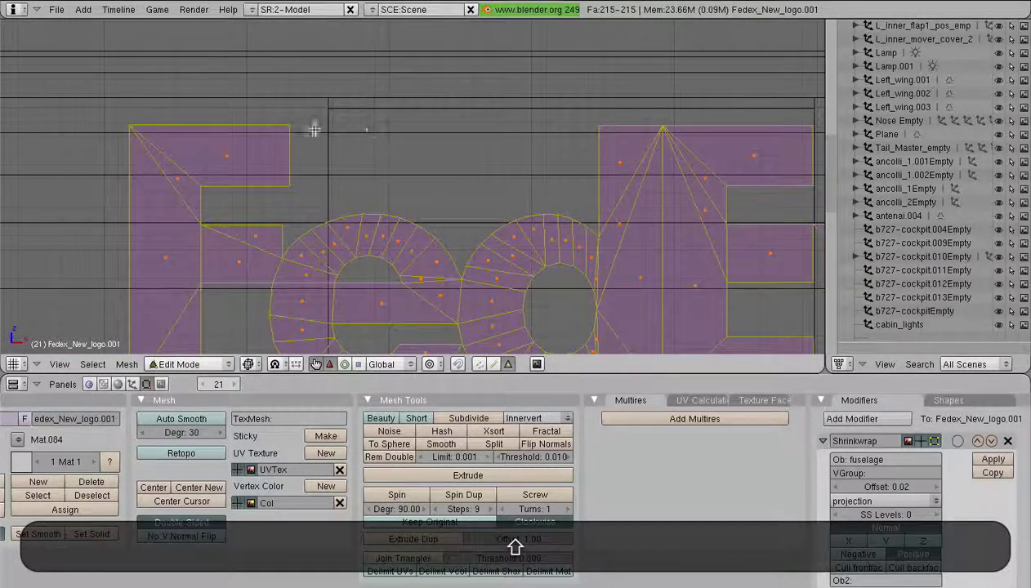
key(shift+k)
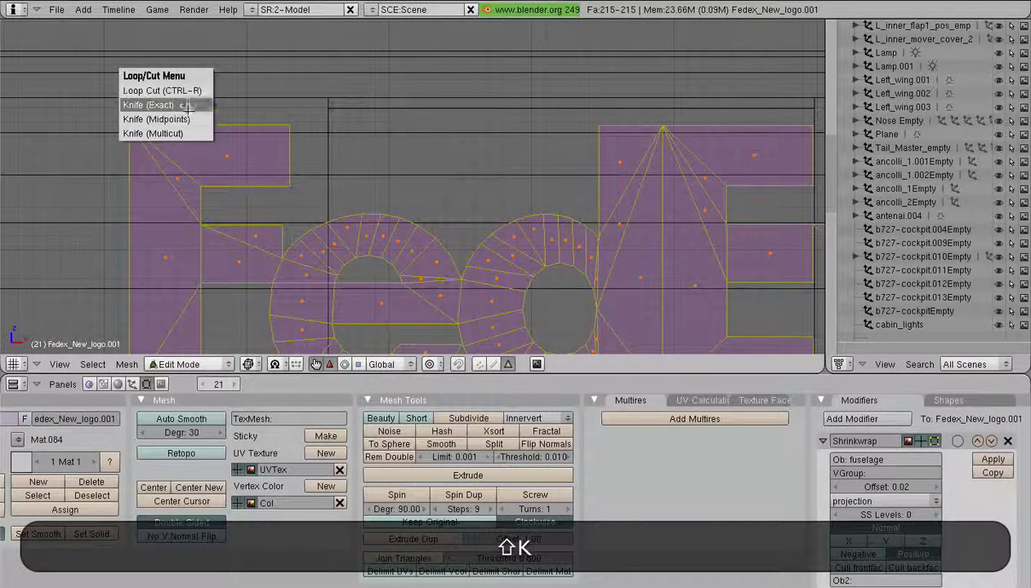
click(191, 119)
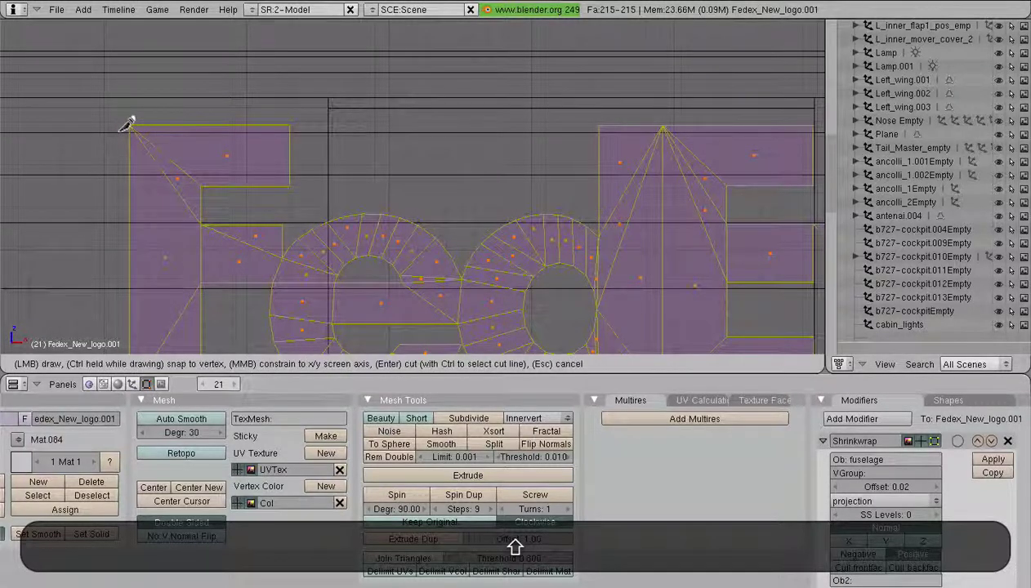
click(820, 132)
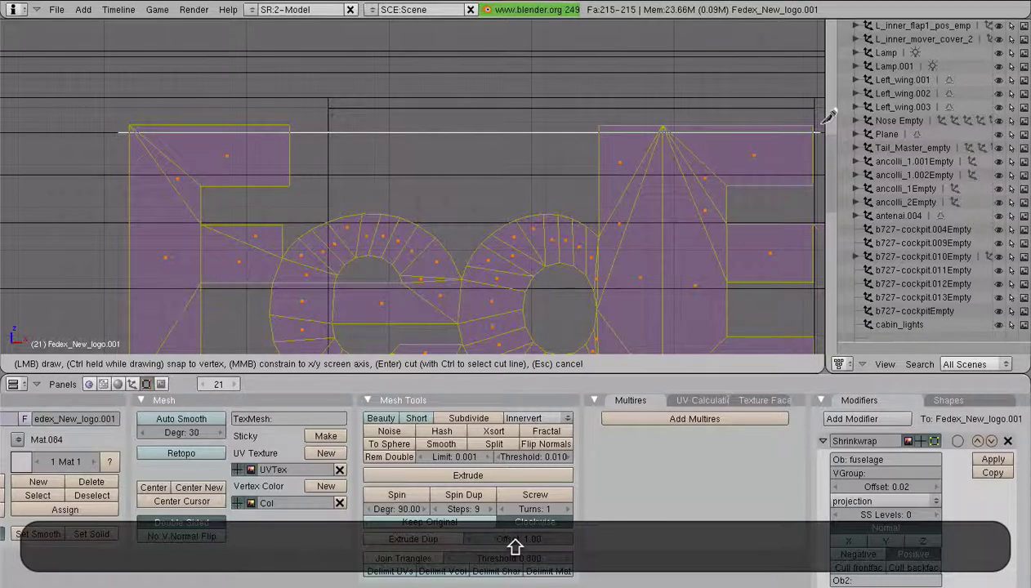
key(Return)
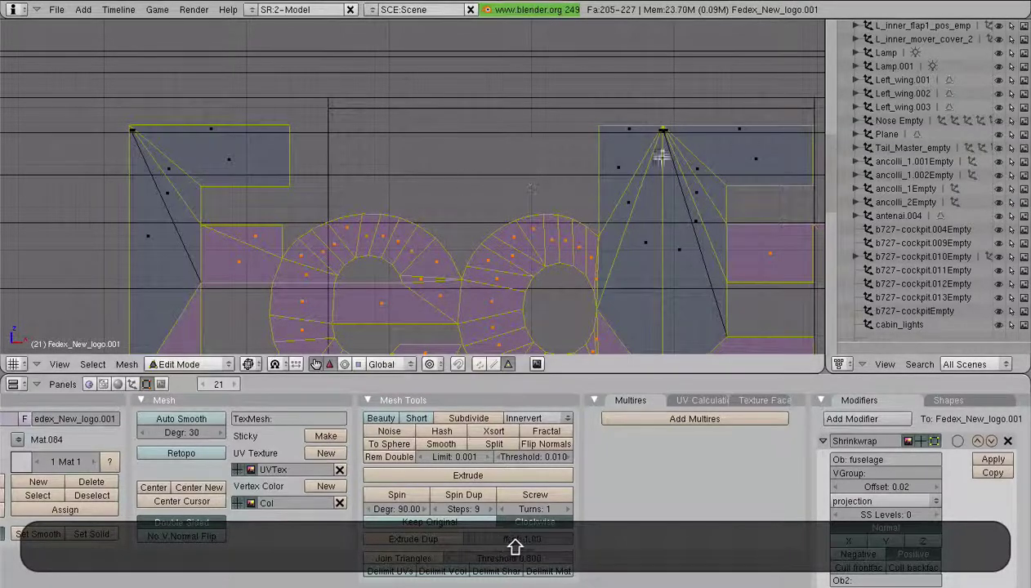
Select the whole logo mesh and knife-cut straight across the upper arms of the F and E along the next fuselage edge line
shift+middle_drag(463, 204, 426, 129)
key(shift+a)
key(shift+a)
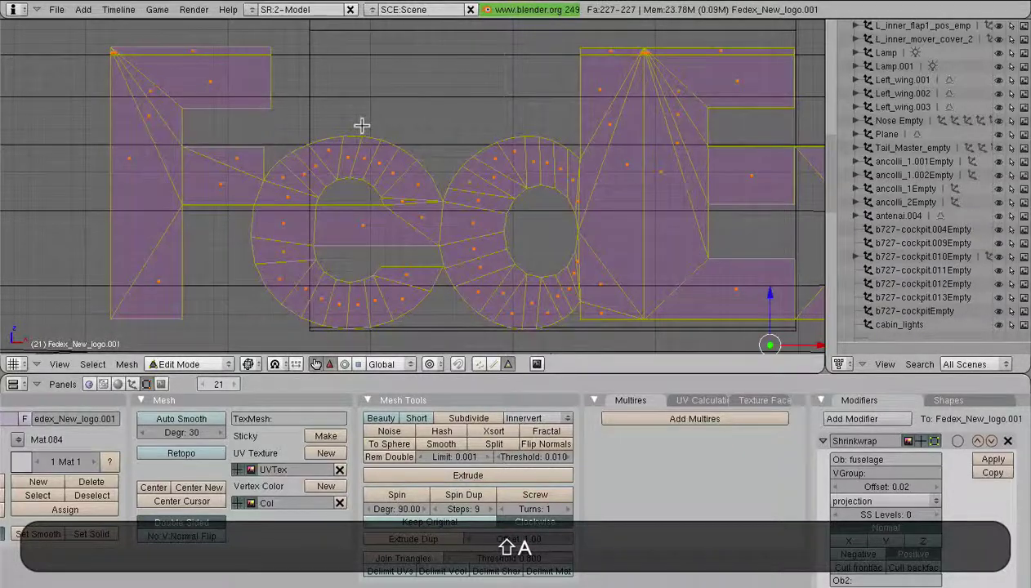
key(shift+k)
click(362, 127)
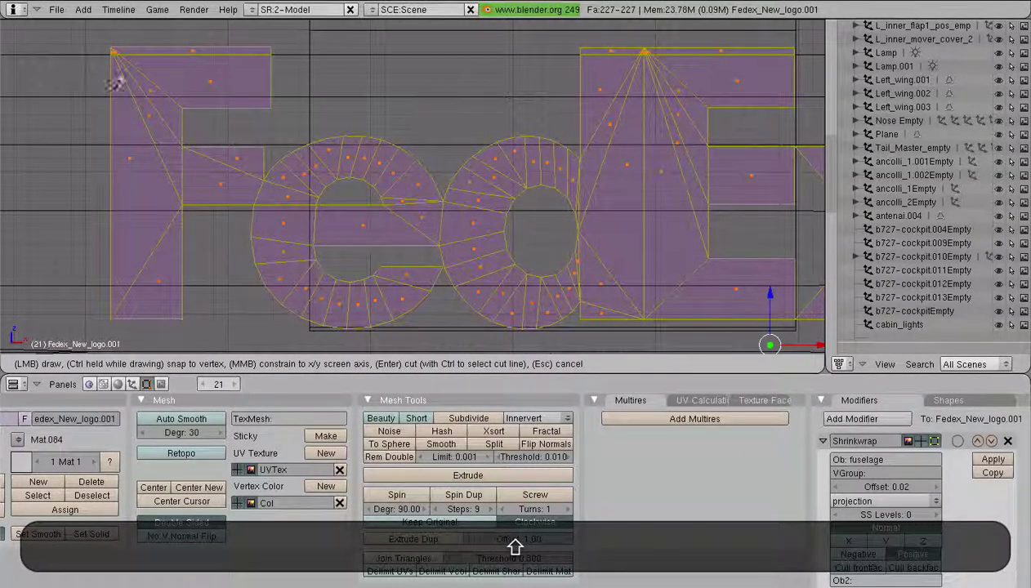
click(95, 96)
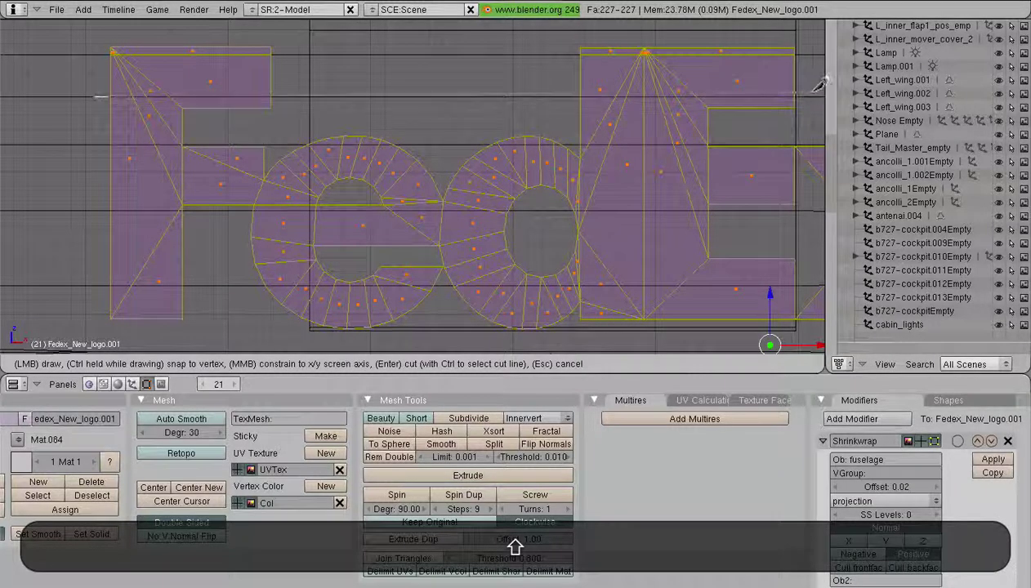
key(Return)
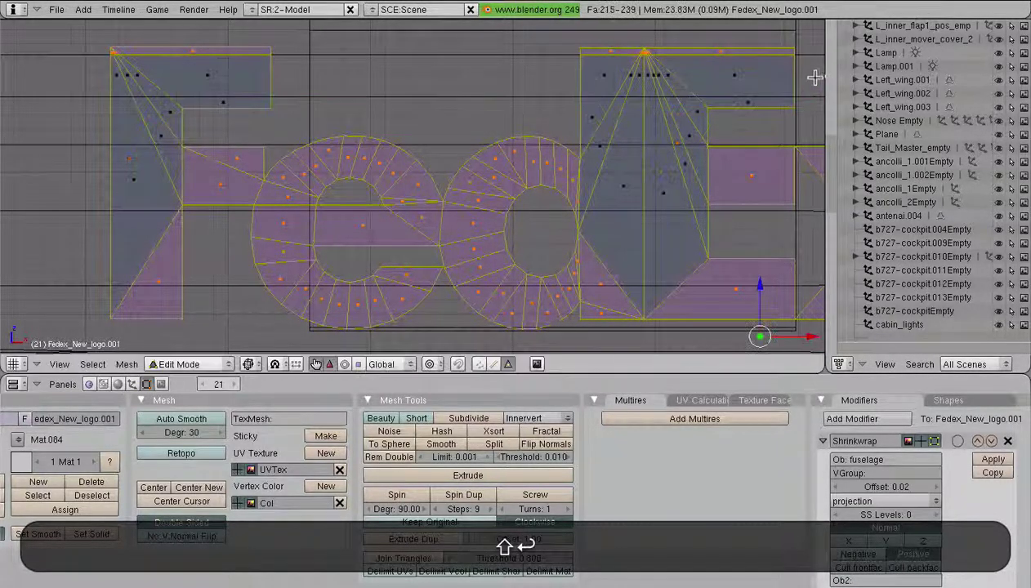
Reselect the entire logo and knife-cut across F, e, d and E along the fuselage edge line passing just below their upper arms
key(a)
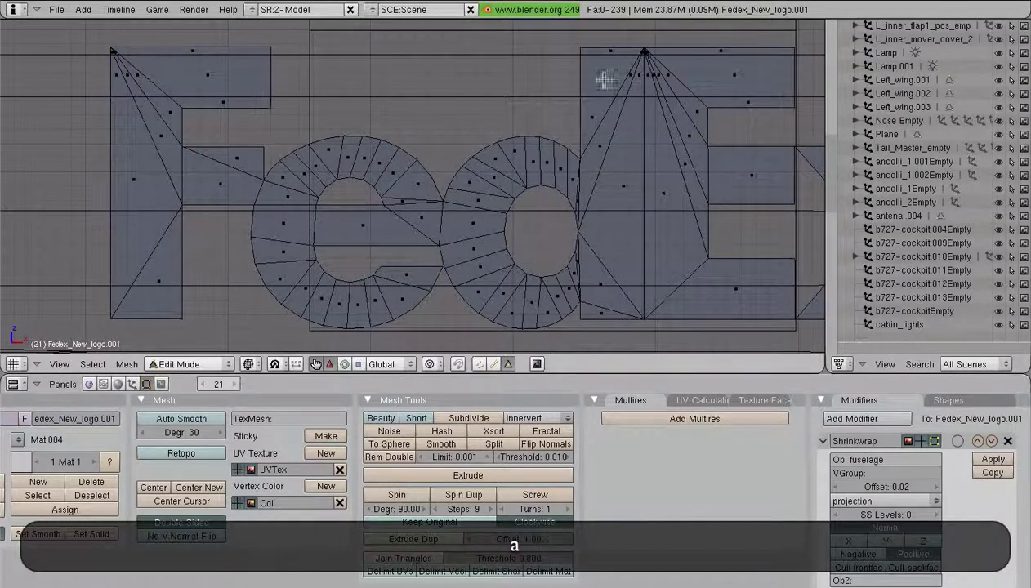
key(a)
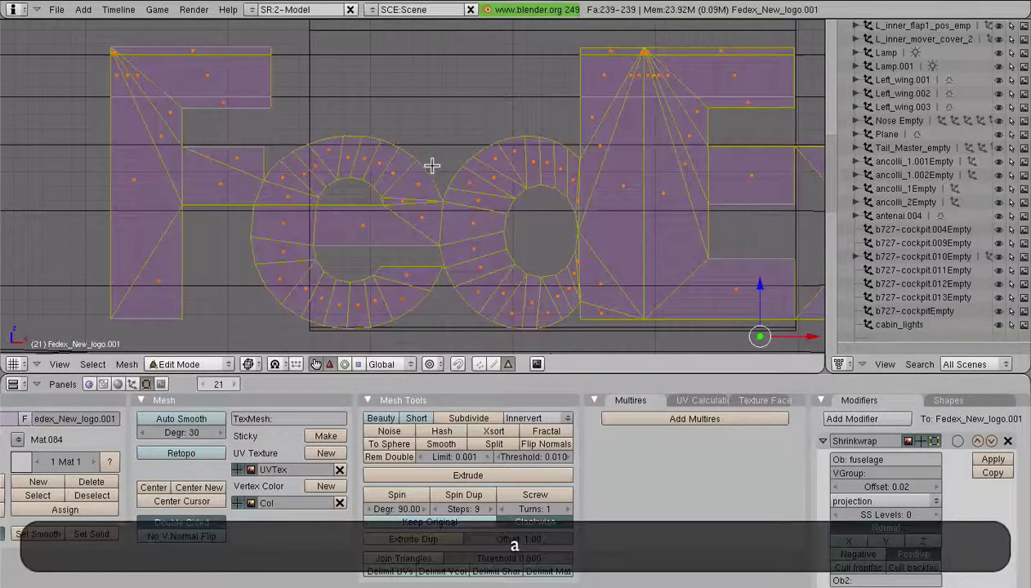
key(k)
click(432, 165)
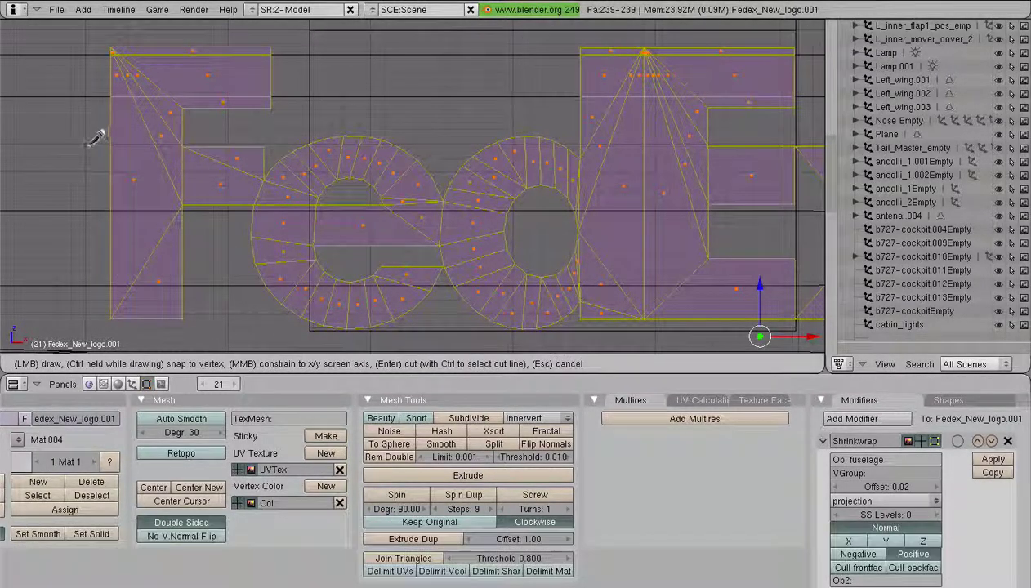
click(85, 145)
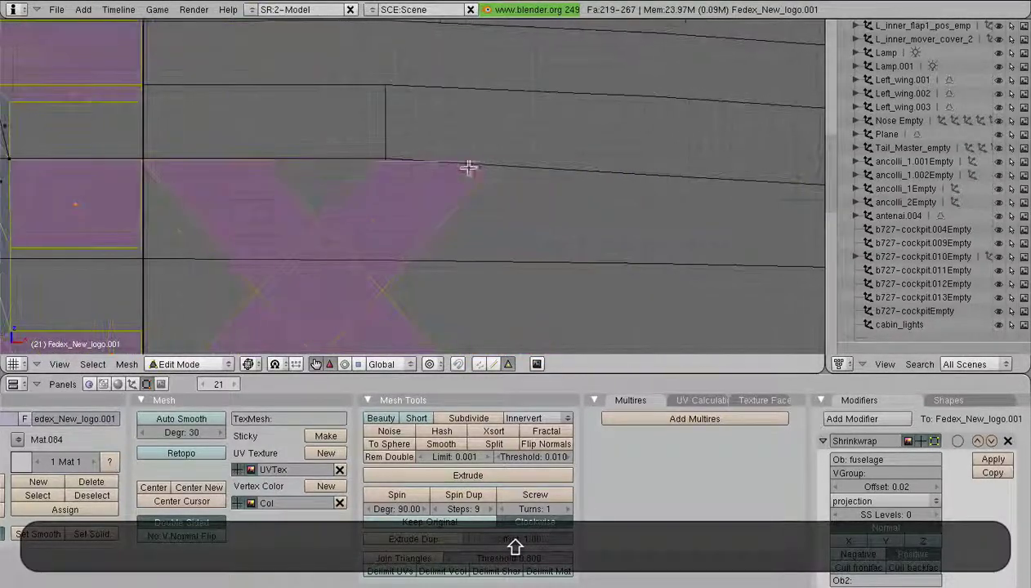
Knife-cut the upper-right tip of the large x where the sloping fuselage edge crosses it
scroll(490, 173, up, 3)
key(k)
click(528, 158)
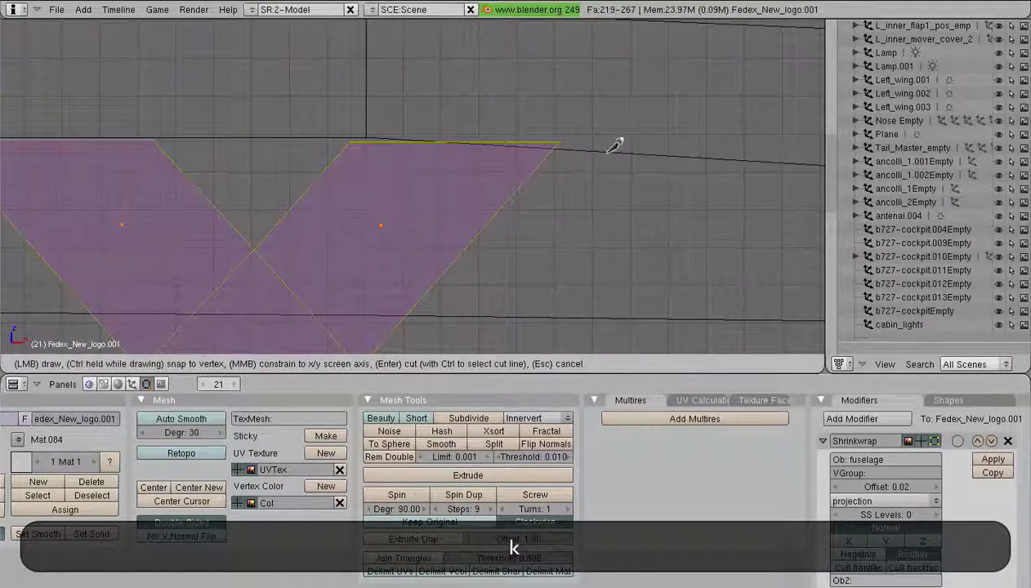
drag(603, 144, 417, 130)
key(Return)
Reselect all logo faces and knife-cut horizontally through the middle of F, e, d and E along the fuselage edge line
scroll(461, 161, down, 6)
shift+middle_drag(459, 242, 668, 166)
scroll(667, 166, up, 2)
shift+middle_drag(492, 187, 699, 193)
scroll(654, 193, down, 4)
key(a)
key(a)
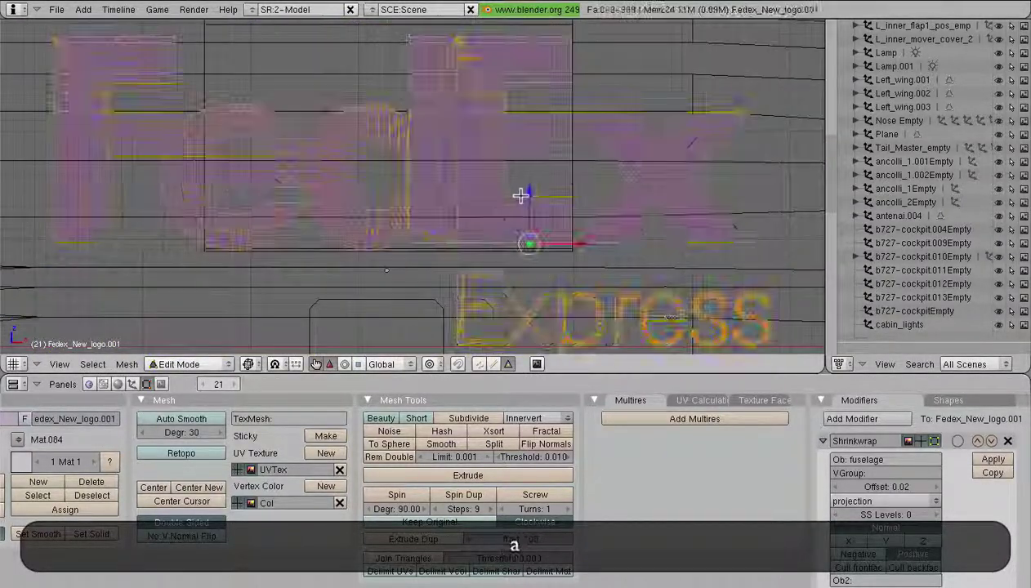
shift+middle_drag(496, 203, 620, 205)
scroll(604, 203, up, 2)
key(k)
click(553, 194)
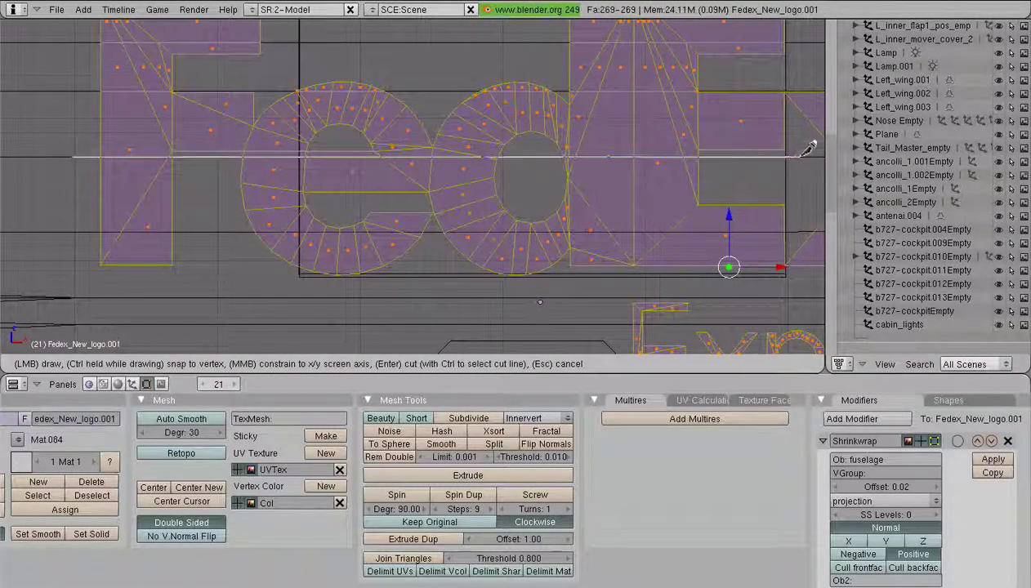
key(Return)
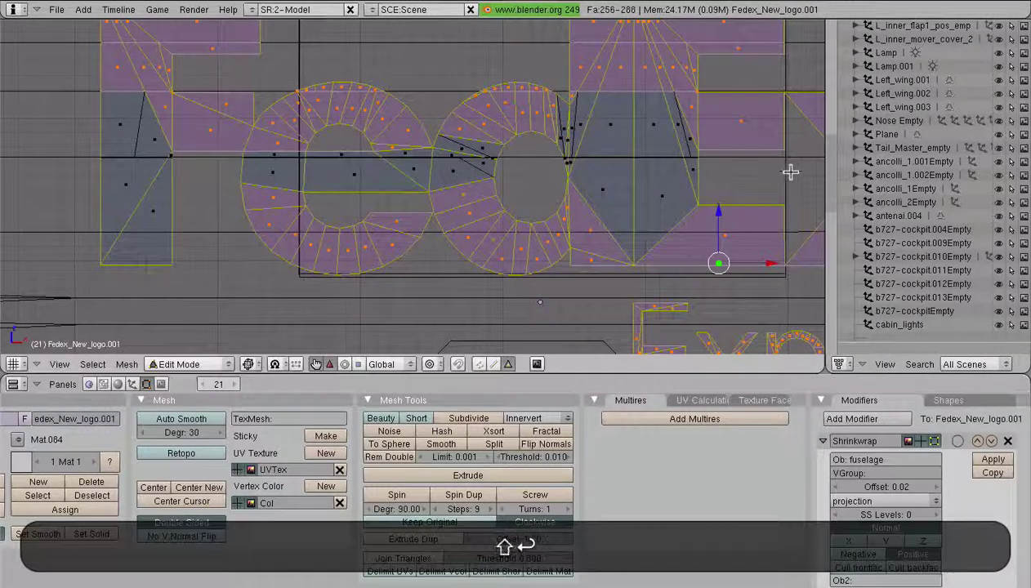
Continue the mid-height knife cut across the upper half of the large x, following the fuselage edge
shift+middle_drag(789, 169, 432, 188)
key(k)
click(515, 182)
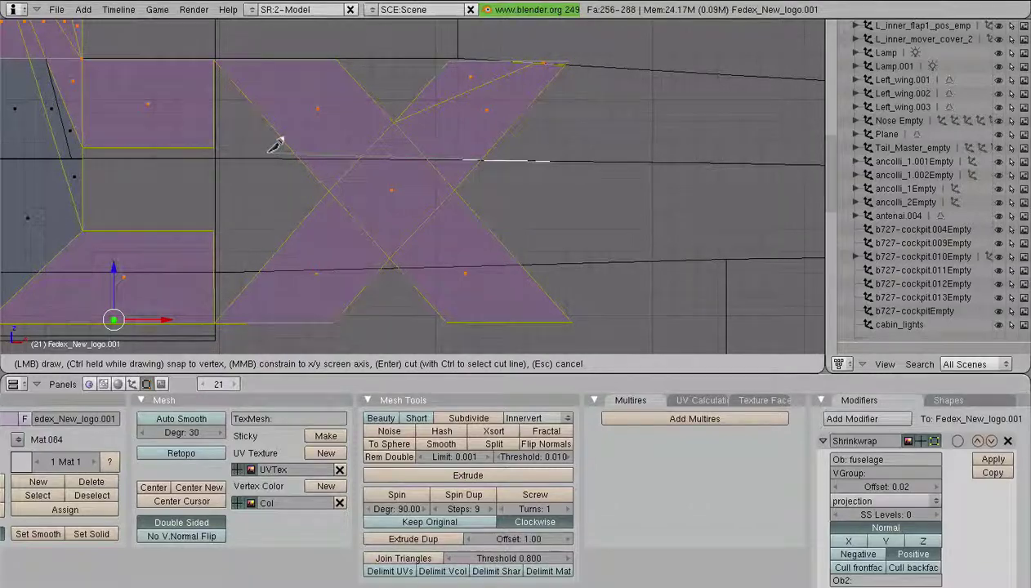
click(264, 159)
key(Return)
Knife-cut both lower legs of the large x along the fuselage edge just below its crossing
scroll(335, 163, down, 5)
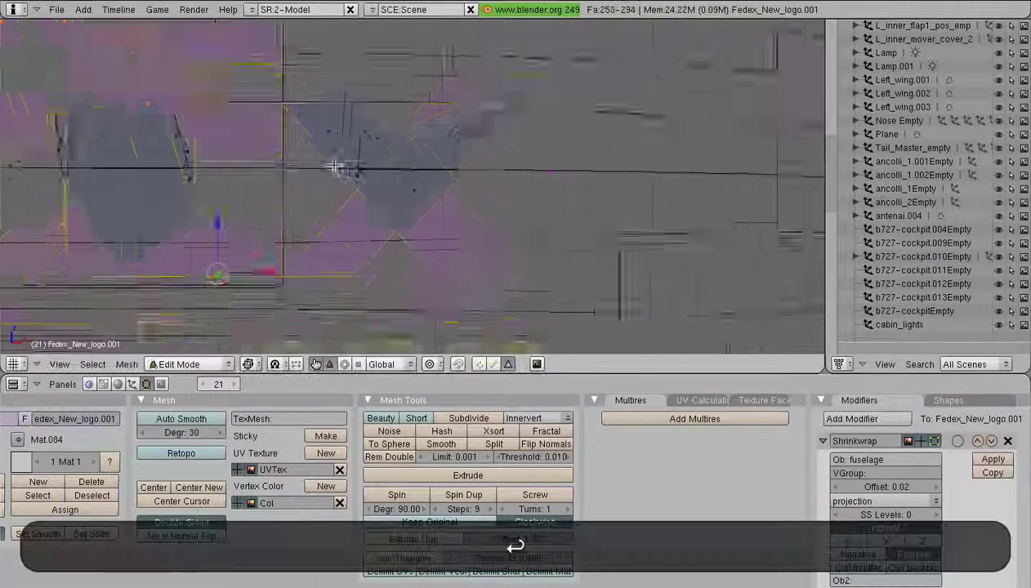
shift+middle_drag(366, 208, 408, 174)
scroll(479, 186, up, 5)
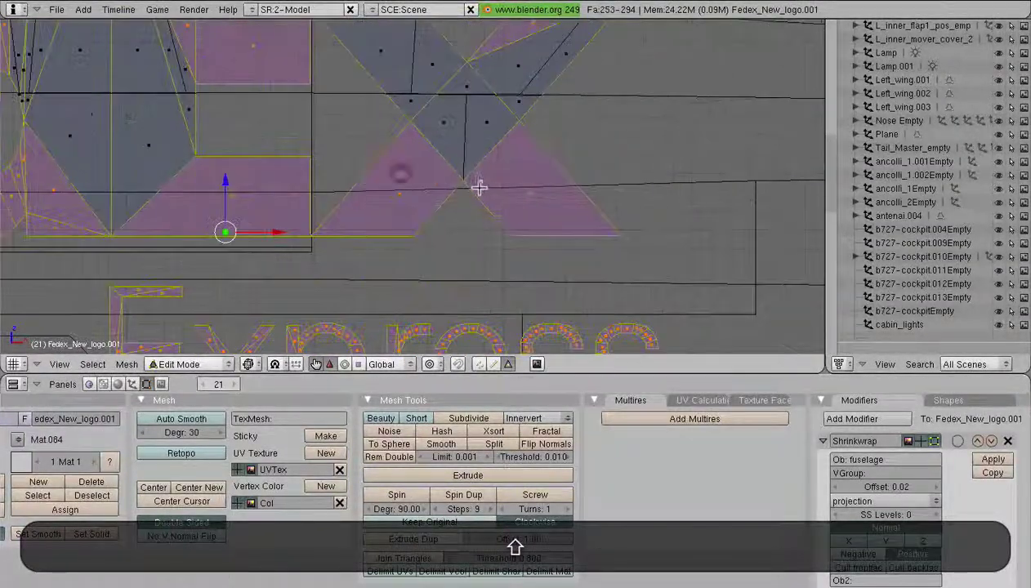
key(k)
click(482, 187)
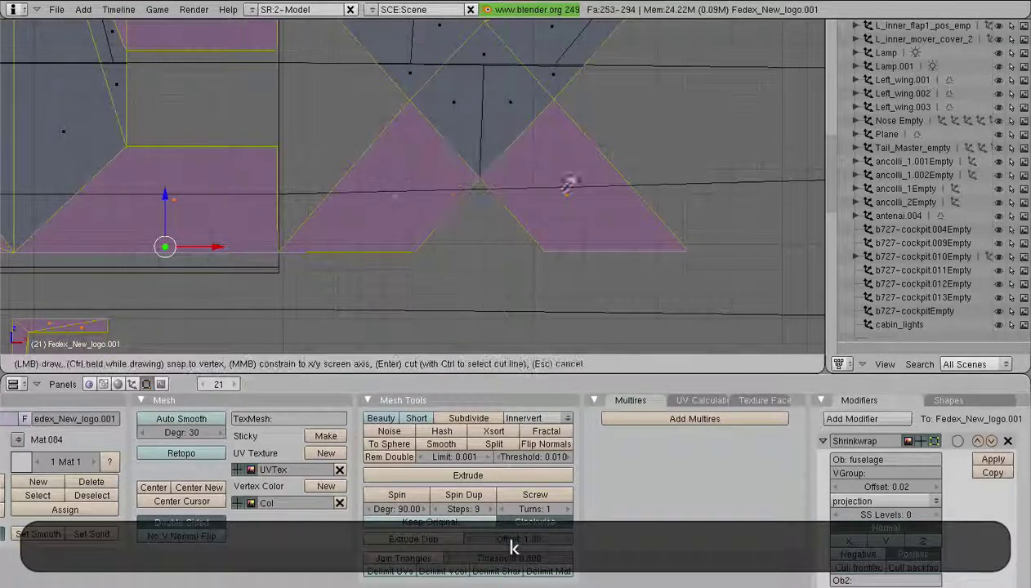
drag(317, 189, 305, 186)
key(Return)
Select the whole logo again and knife-cut across the lower parts of F, e, d and E along the fuselage edge line
scroll(298, 196, down, 4)
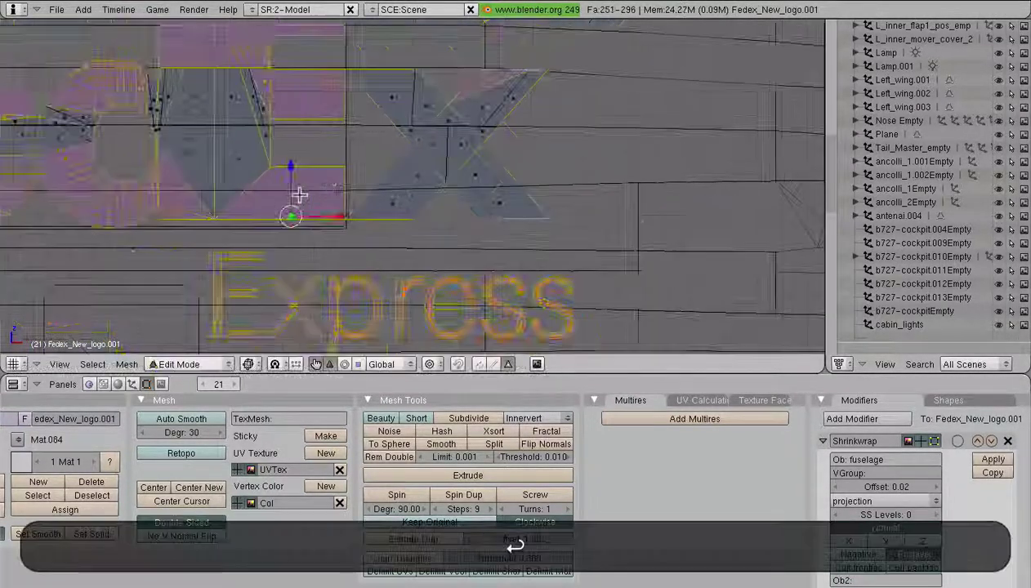
shift+middle_drag(294, 200, 635, 168)
key(a)
key(a)
scroll(624, 173, up, 1)
key(shift+k)
click(624, 173)
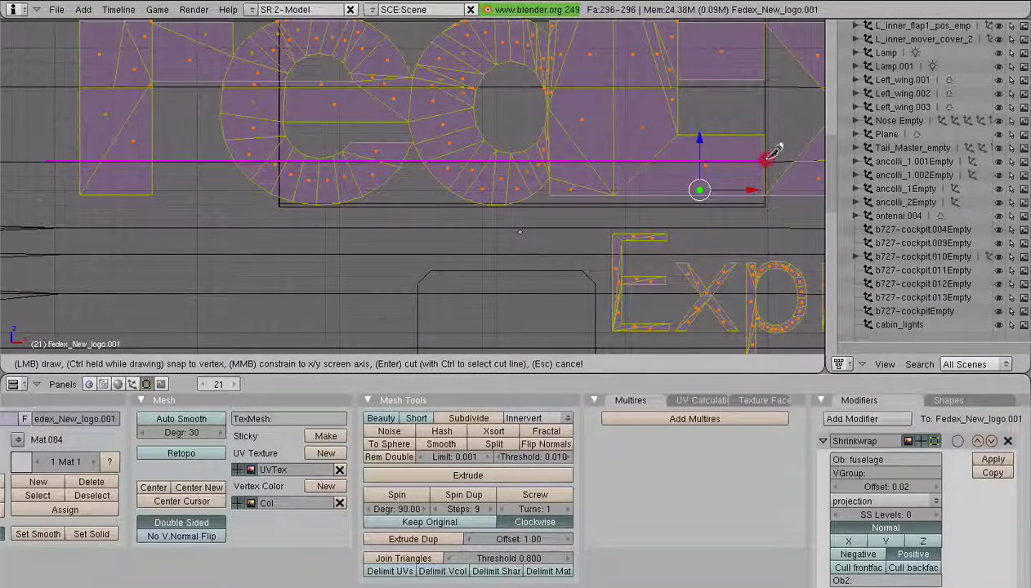
key(Return)
Knife-cut the stem of the E in Express between its upper and middle arms, along the fuselage edge line
scroll(470, 259, up, 5)
shift+middle_drag(766, 177, 488, 131)
scroll(482, 204, down, 5)
shift+middle_drag(437, 216, 499, 85)
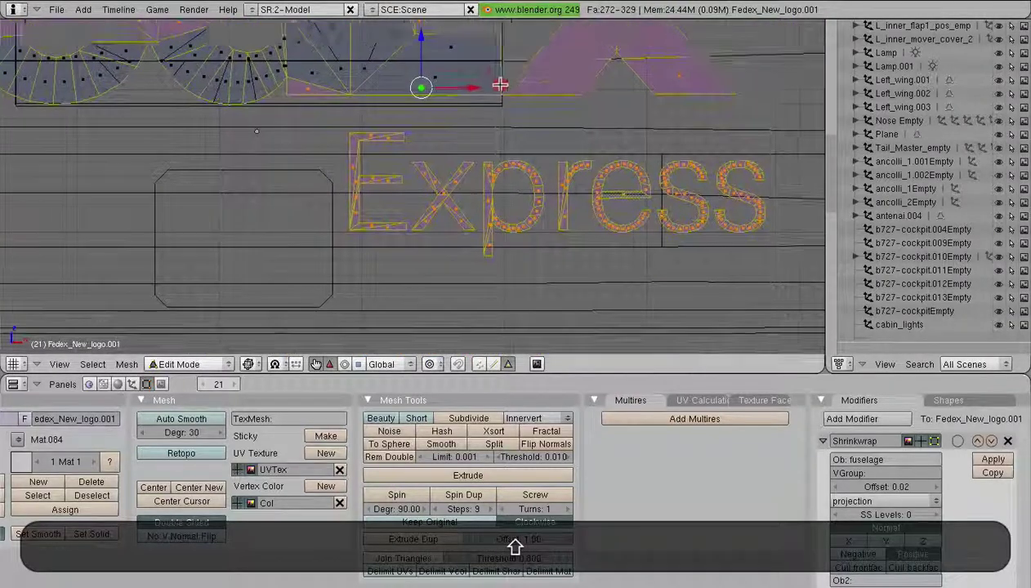
scroll(451, 170, up, 1)
shift+middle_drag(403, 170, 406, 182)
scroll(406, 183, up, 2)
key(k)
click(403, 189)
drag(292, 131, 306, 131)
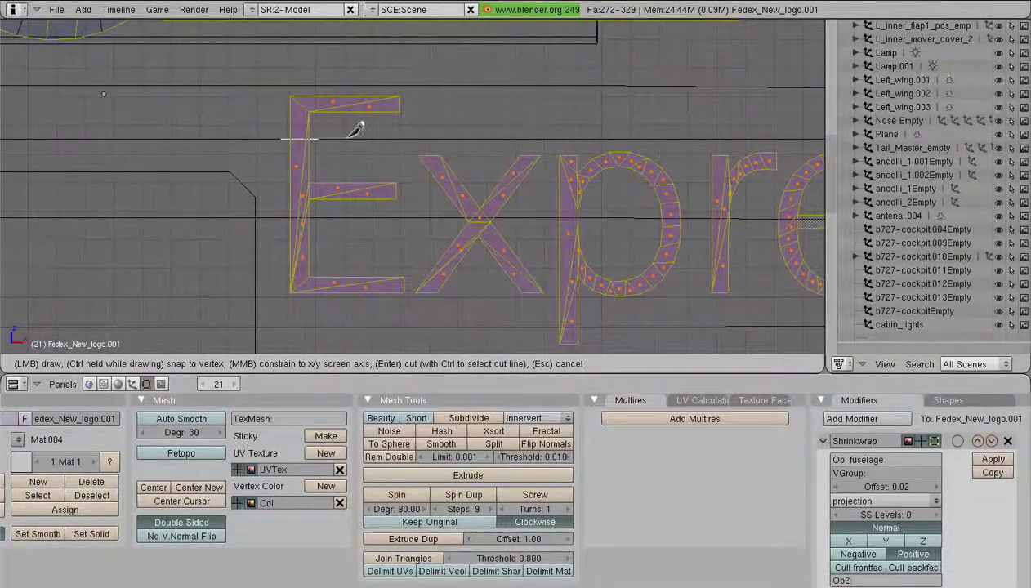
key(Return)
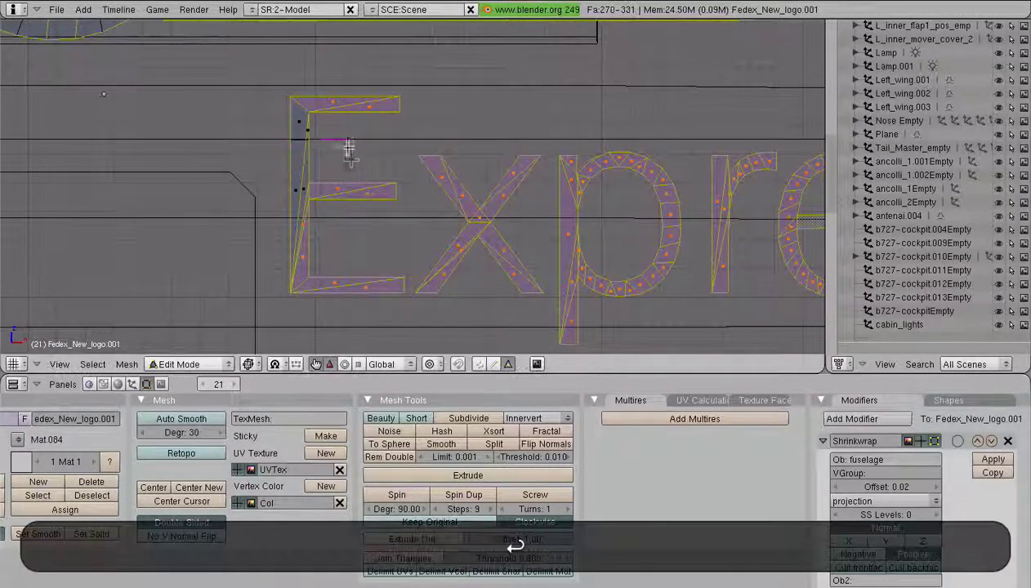
Reselect the logo and knife-cut through the middle of Express from the E to the second e, following the fuselage edge
key(a)
shift+middle_drag(530, 195, 334, 183)
scroll(333, 183, down, 2)
key(a)
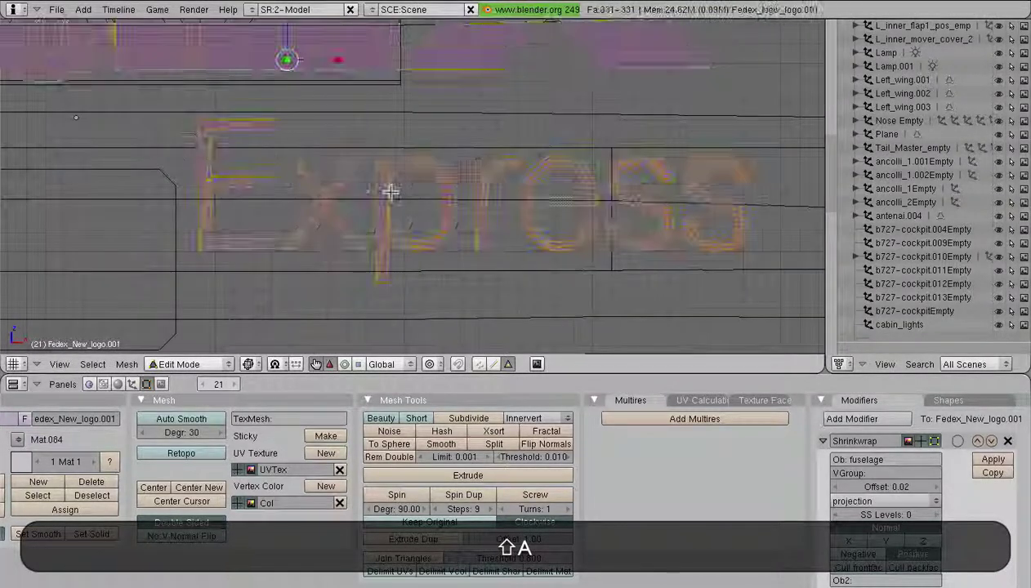
key(k)
click(391, 191)
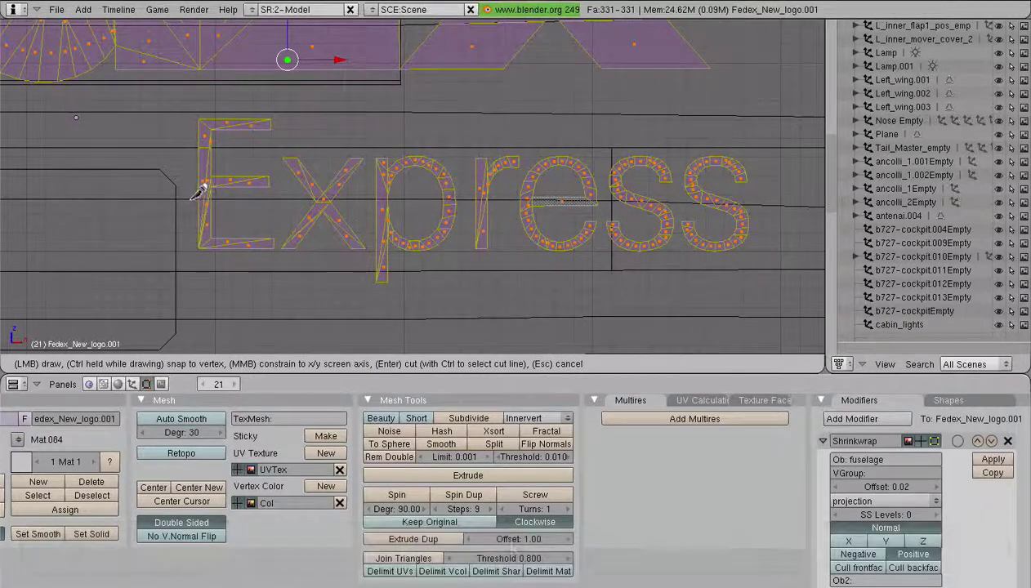
drag(193, 196, 737, 190)
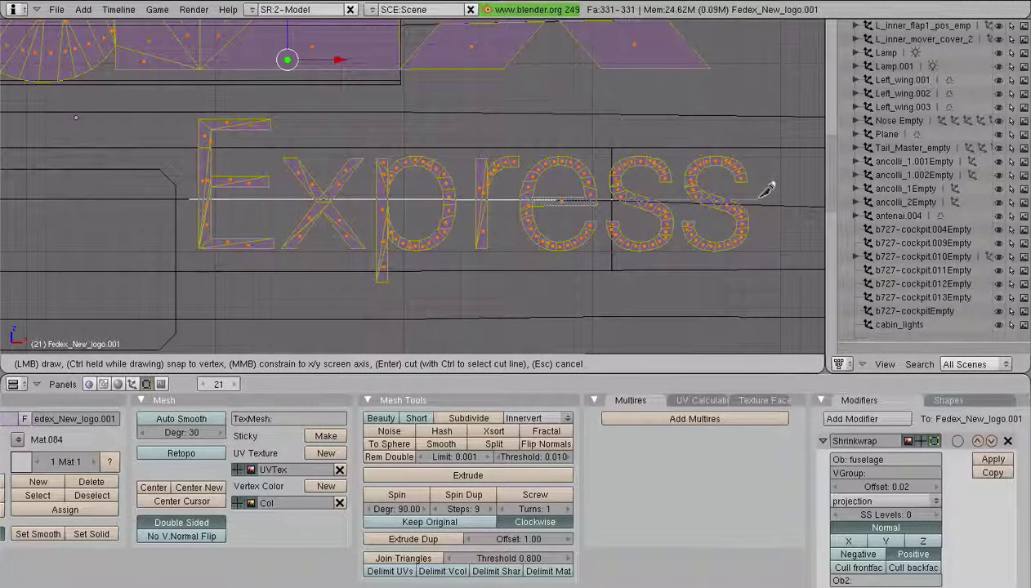
click(607, 201)
key(Return)
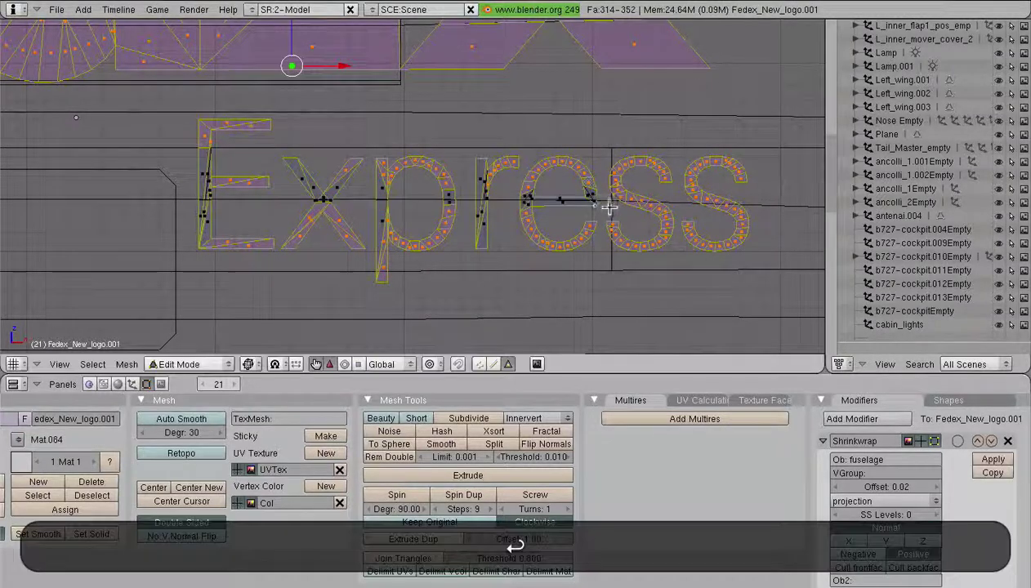
Reselect all faces and knife-cut the last two letters s of Express along the sloping fuselage edge
shift+middle_drag(663, 214, 374, 186)
scroll(409, 193, up, 5)
key(a)
scroll(408, 186, up, 2)
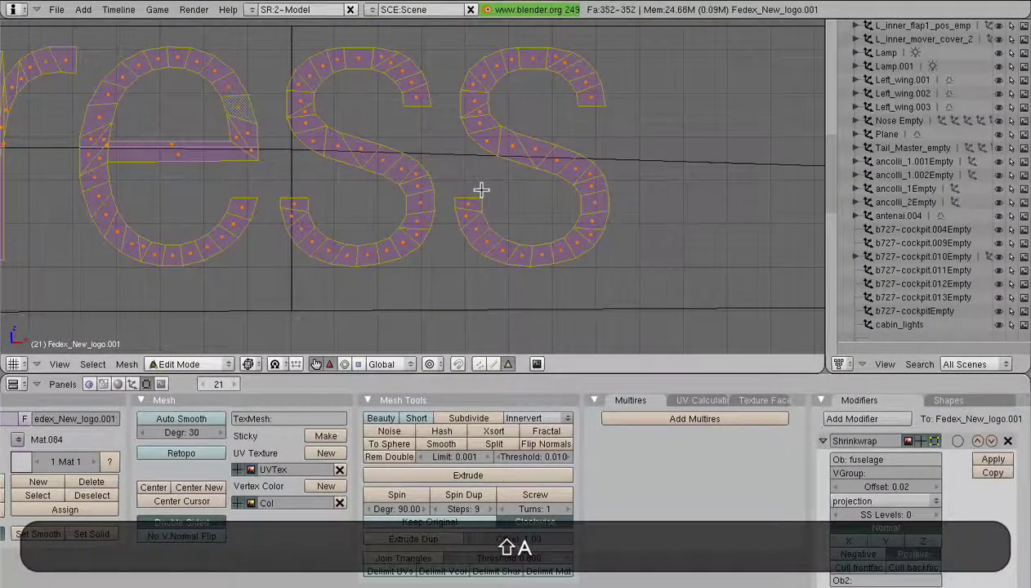
key(shift+k)
click(476, 189)
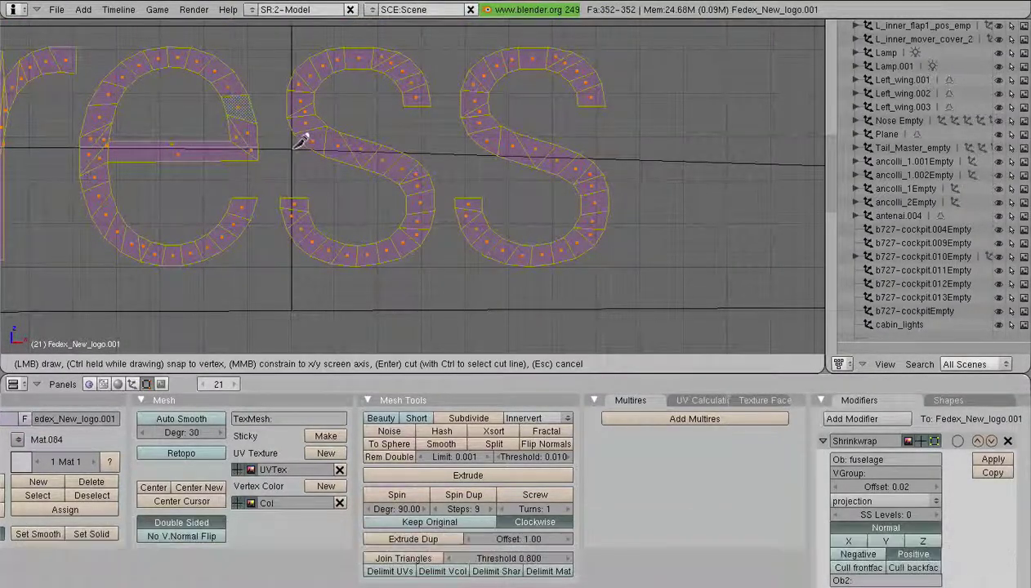
click(634, 157)
key(Return)
Knife-cut the descender of the p in Express along the fuselage edge line that crosses it
scroll(635, 162, down, 3)
scroll(636, 163, down, 2)
shift+middle_drag(451, 202, 667, 188)
scroll(392, 257, up, 5)
shift+middle_drag(284, 307, 495, 189)
key(k)
click(510, 180)
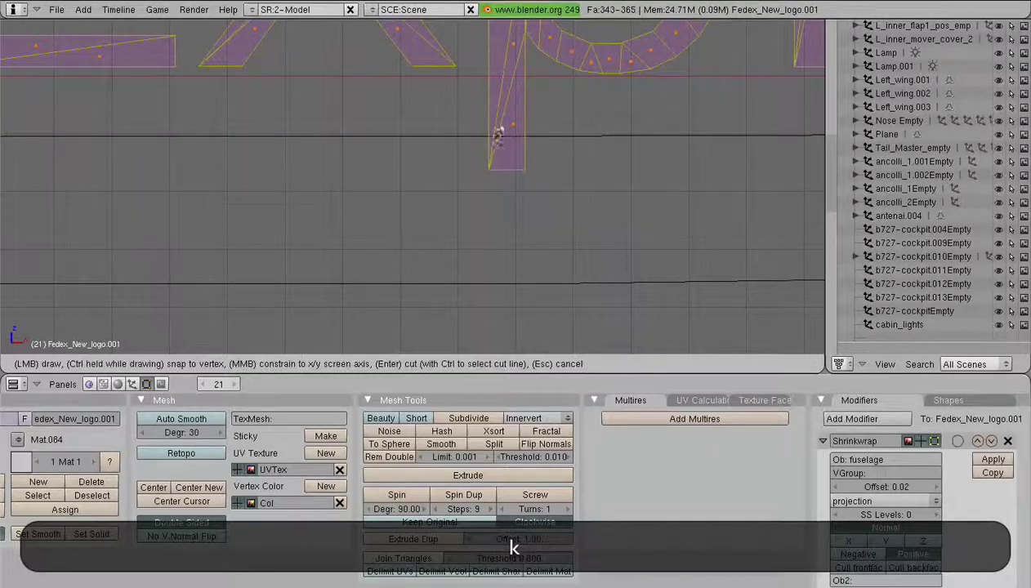
drag(485, 136, 588, 133)
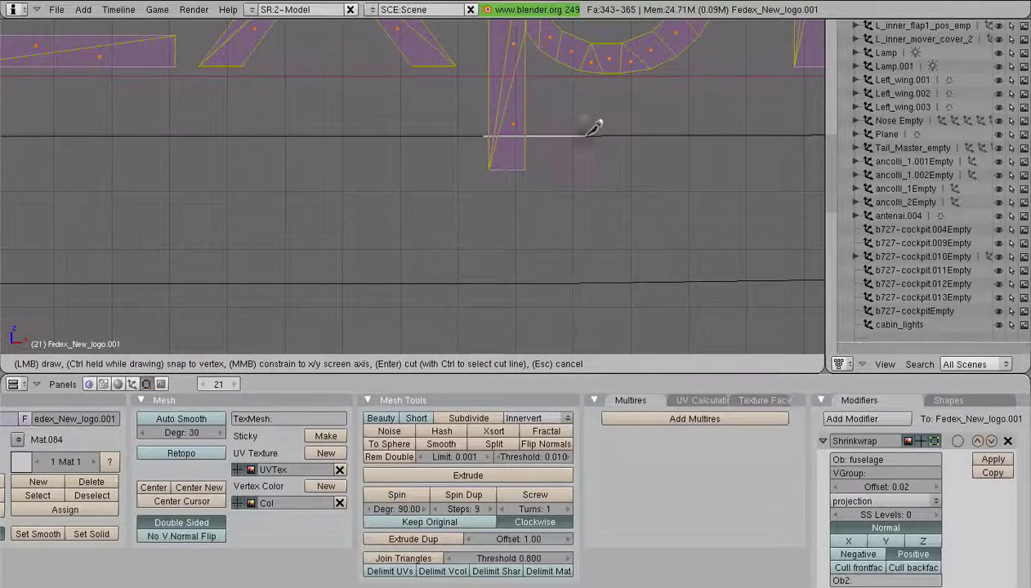
key(Return)
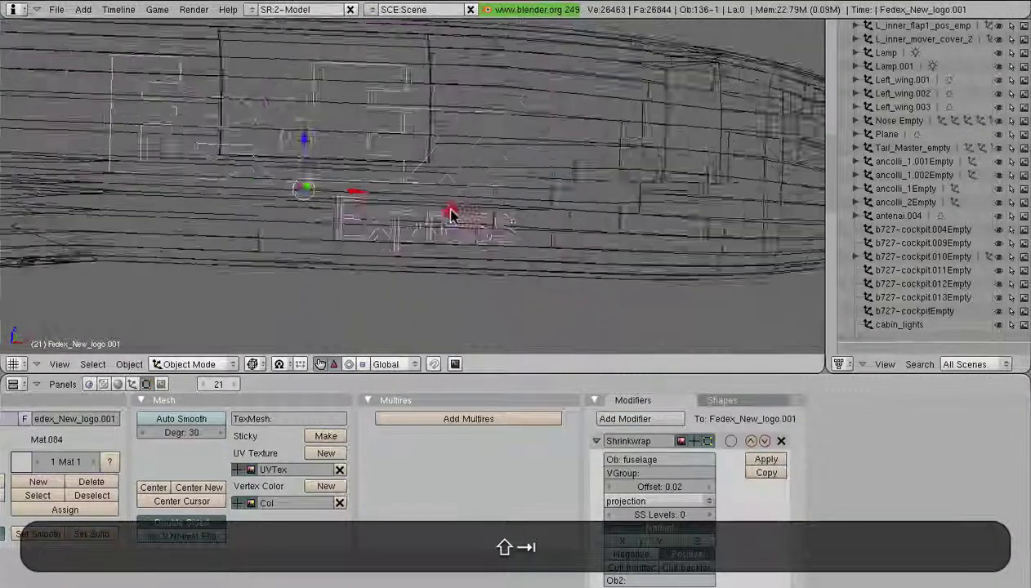
With the logo in Object Mode, display the viewport as Shaded and set the Shrinkwrap projection to the Y axis
click(252, 364)
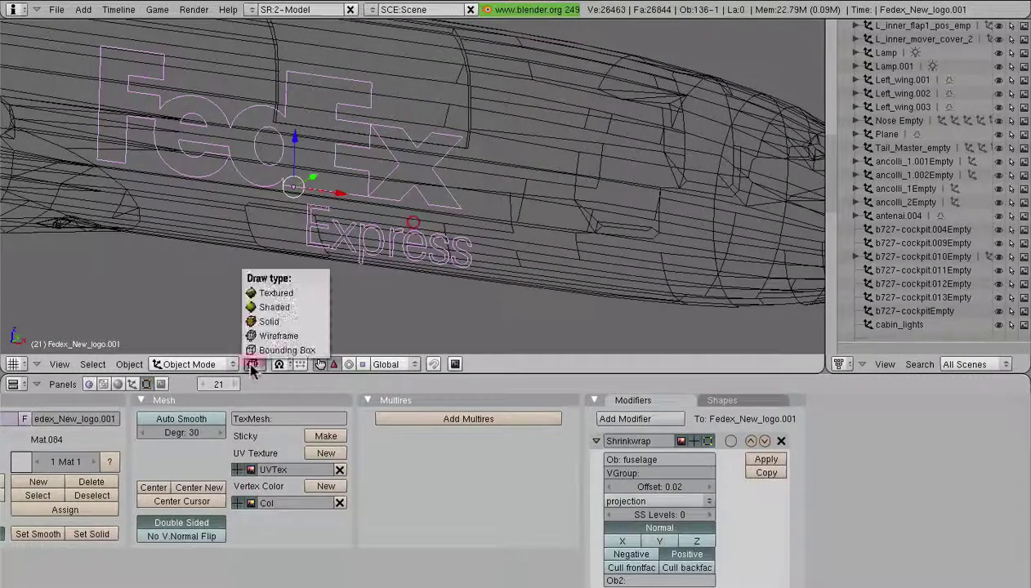
click(278, 310)
middle_drag(333, 242, 294, 222)
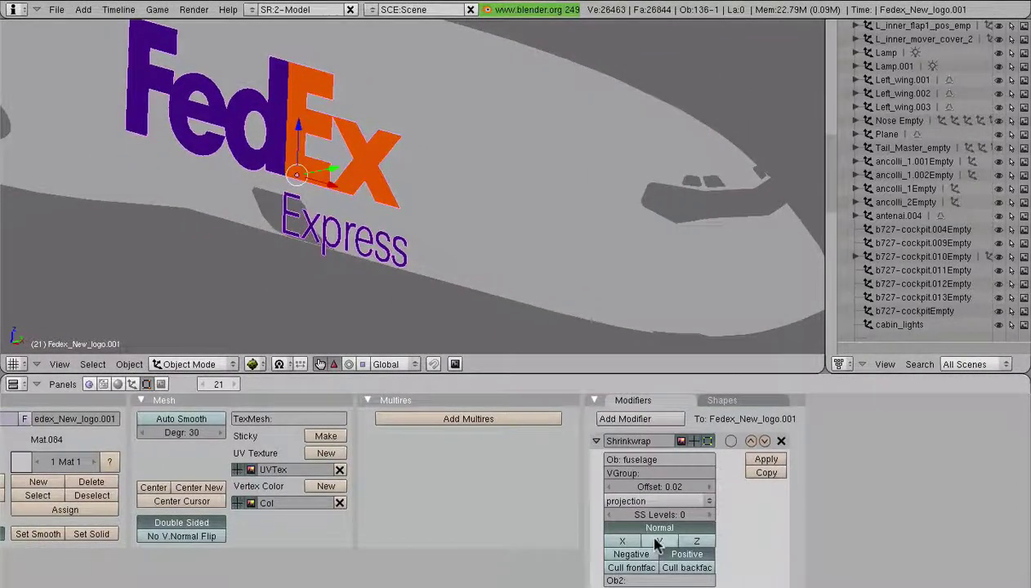
click(659, 541)
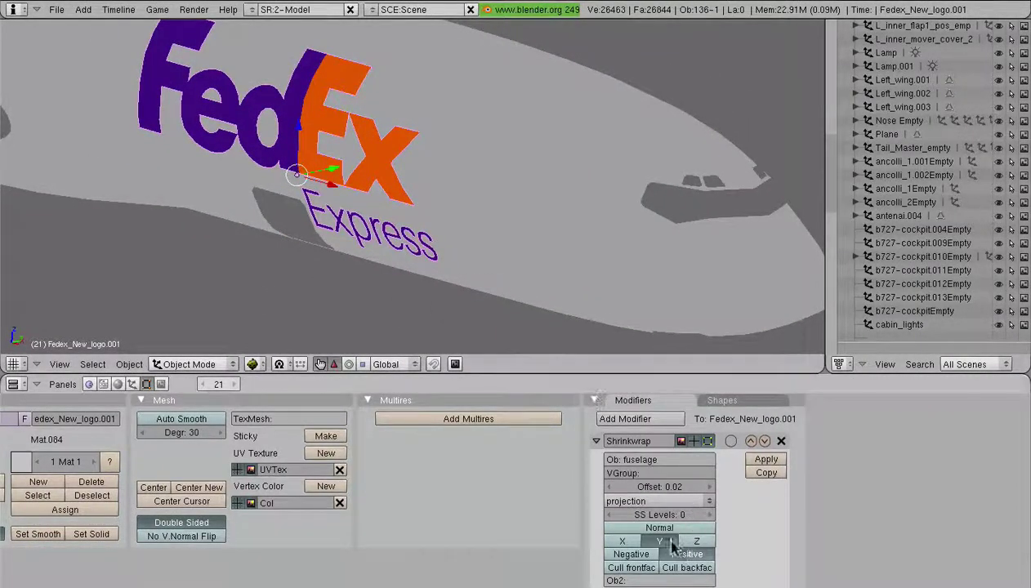
click(670, 541)
click(669, 542)
Examine the logo against the fuselage profile in side view, close up, to check how it follows the curved surface
middle_drag(439, 281, 352, 262)
key(KP_3)
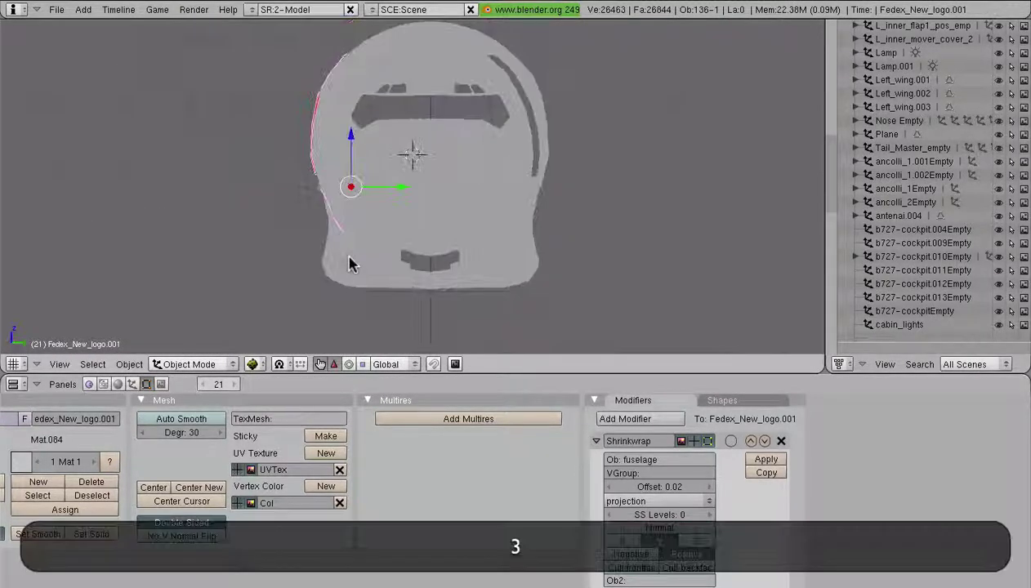
scroll(349, 257, up, 4)
shift+middle_drag(215, 77, 364, 224)
scroll(363, 222, up, 2)
scroll(333, 116, up, 2)
scroll(316, 123, down, 2)
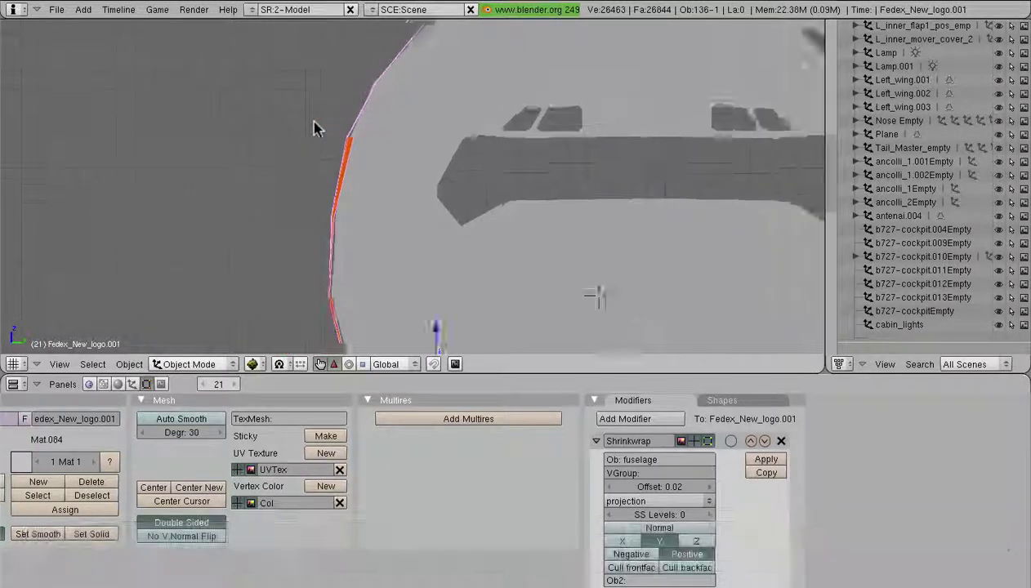
Inspect the projected logo on the fuselage in side view and from oblique angles to check how closely it fits the surface
middle_drag(313, 123, 345, 225)
scroll(344, 122, down, 2)
key(KP_1)
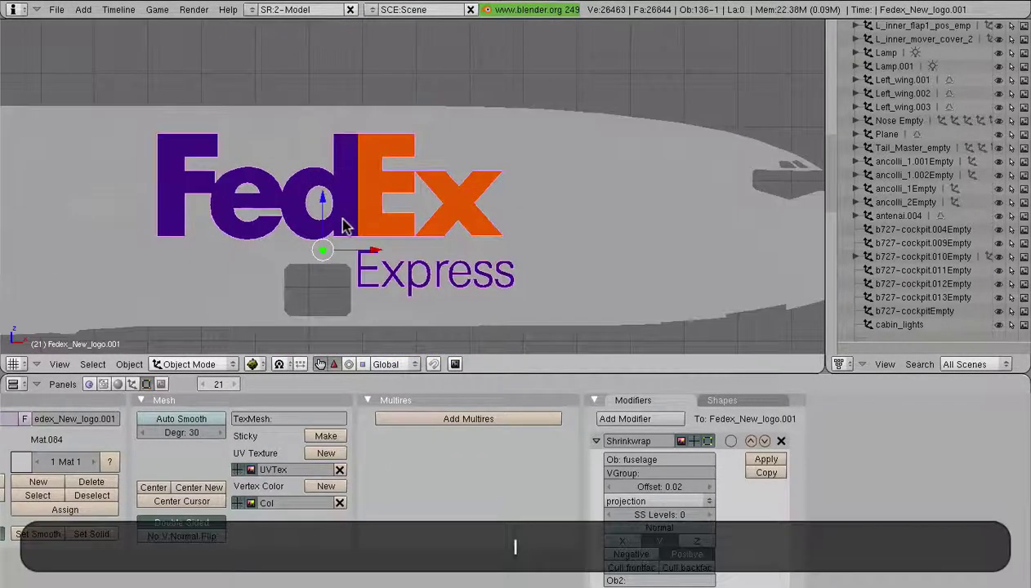
scroll(429, 208, down, 3)
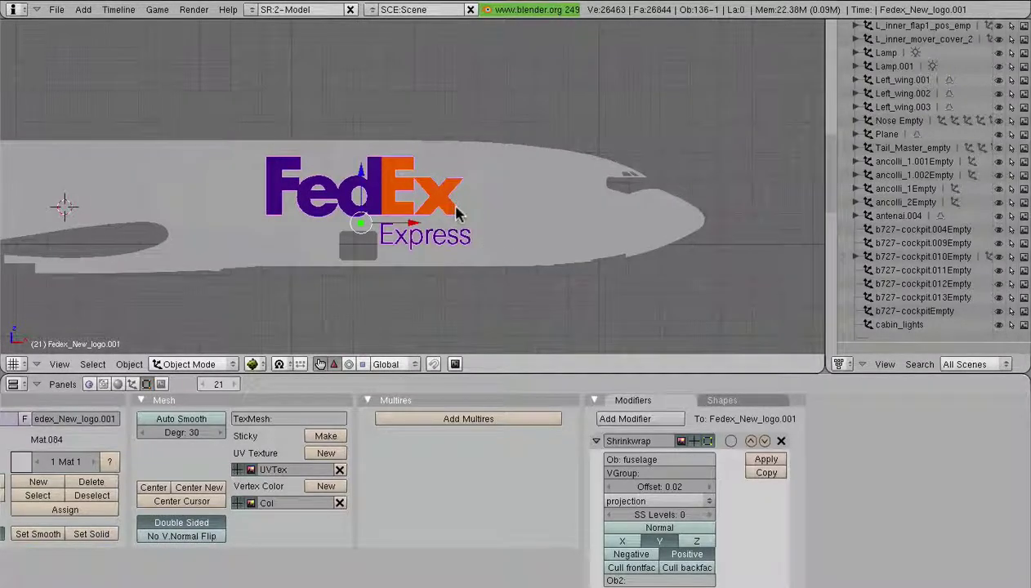
scroll(445, 212, up, 2)
middle_drag(433, 212, 260, 170)
click(247, 172)
mouse_move(332, 198)
middle_down()
mouse_move(360, 210)
mouse_move(321, 168)
mouse_move(340, 212)
middle_up()
scroll(341, 210, up, 4)
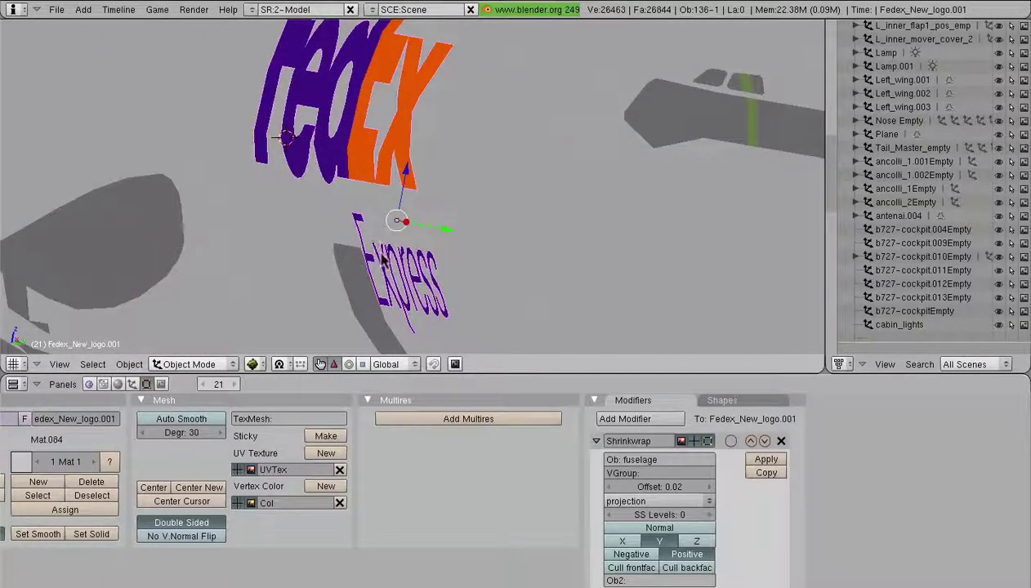
scroll(389, 258, down, 5)
scroll(360, 210, up, 1)
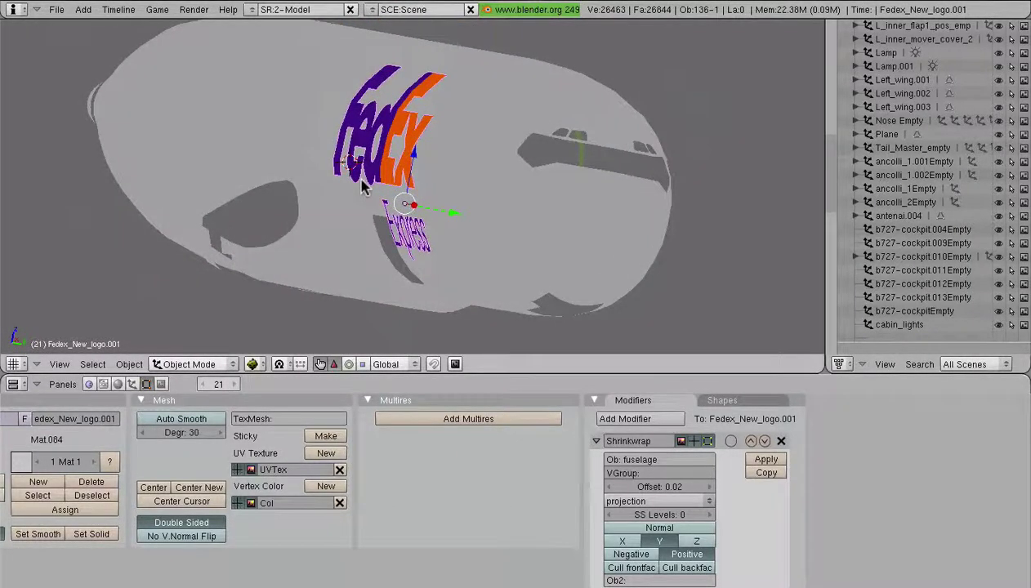
key(KP_1)
scroll(360, 188, down, 4)
mouse_move(329, 191)
middle_down()
mouse_move(448, 210)
mouse_move(310, 191)
mouse_move(246, 196)
mouse_move(349, 250)
mouse_move(405, 239)
mouse_move(362, 154)
mouse_move(292, 209)
mouse_move(335, 195)
middle_up()
middle_drag(481, 226, 456, 237)
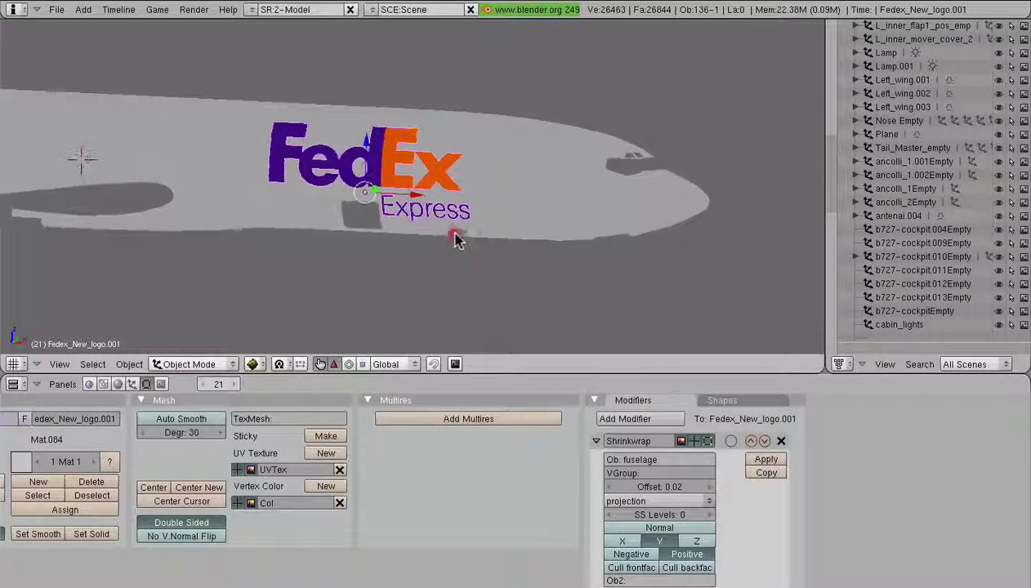
Reduce the logo's Shrinkwrap offset to 0.01 so that it sits closer to the fuselage
click(611, 488)
click(709, 487)
scroll(421, 207, up, 3)
middle_drag(422, 201, 488, 232)
scroll(505, 174, down, 4)
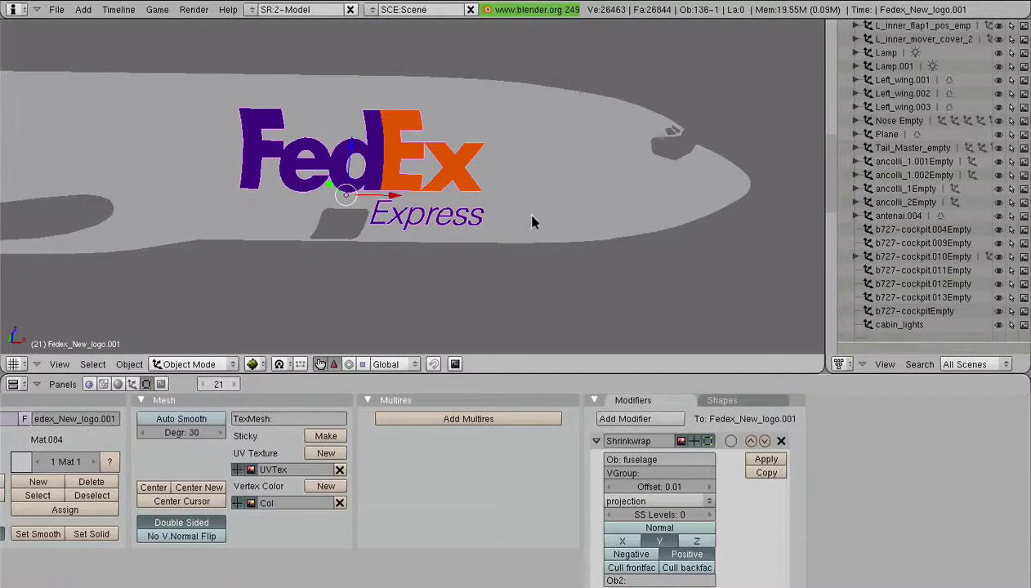
Apply the Shrinkwrap modifier to the logo and leave local view to show the whole aircraft
click(756, 465)
middle_drag(465, 223, 407, 195)
key(/)
scroll(411, 191, down, 4)
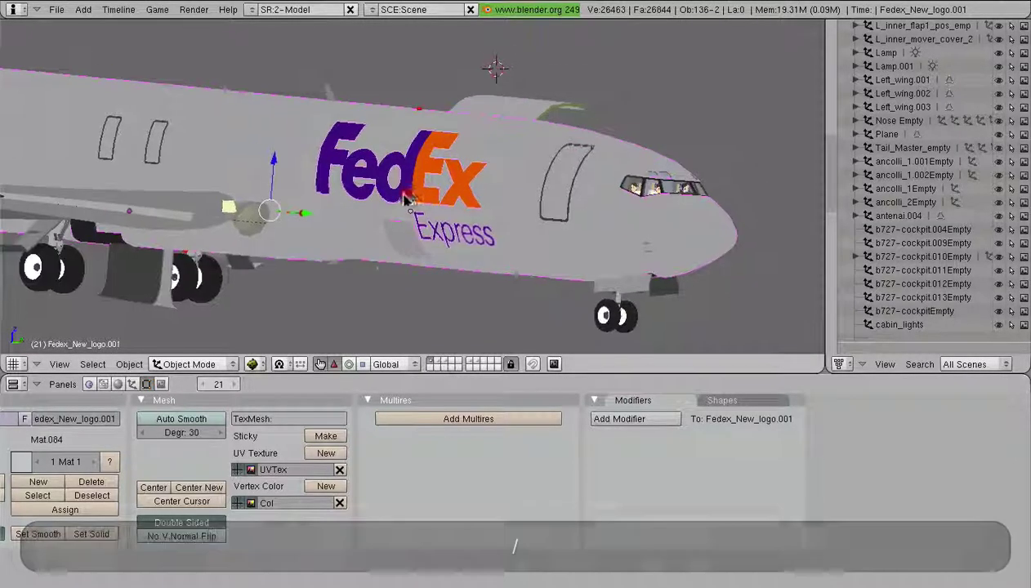
Clear the selection, select only the logo on the fuselage and open it in Edit Mode
key(a)
right_click(424, 190)
key(Tab)
middle_drag(480, 214, 454, 232)
middle_drag(461, 189, 438, 187)
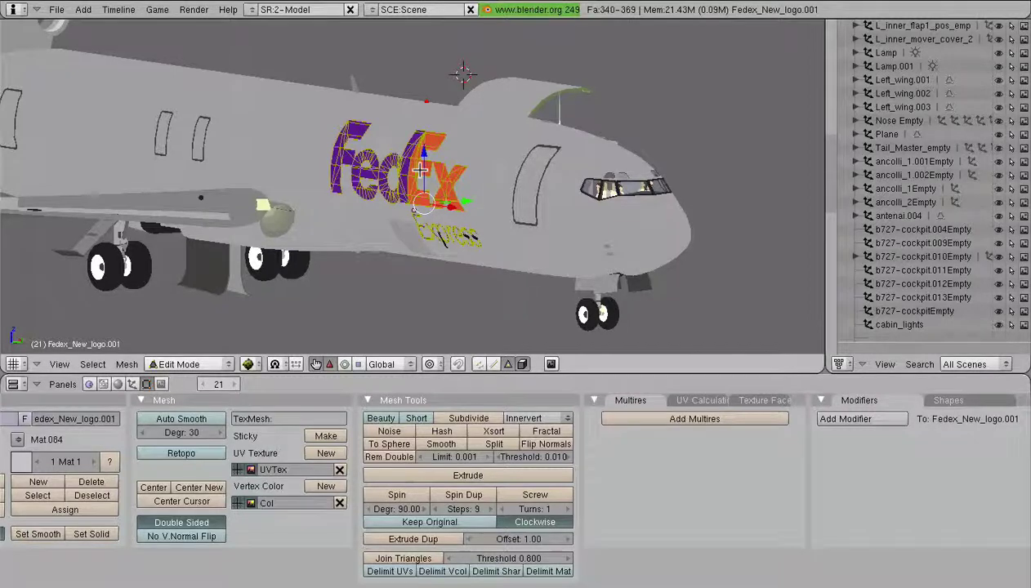
scroll(420, 169, down, 2)
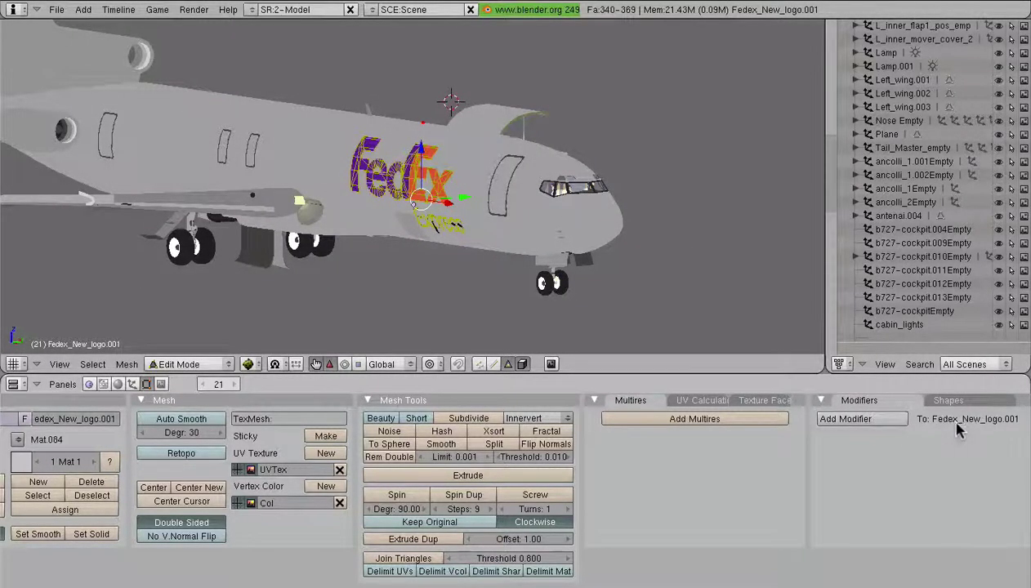
scroll(450, 214, up, 3)
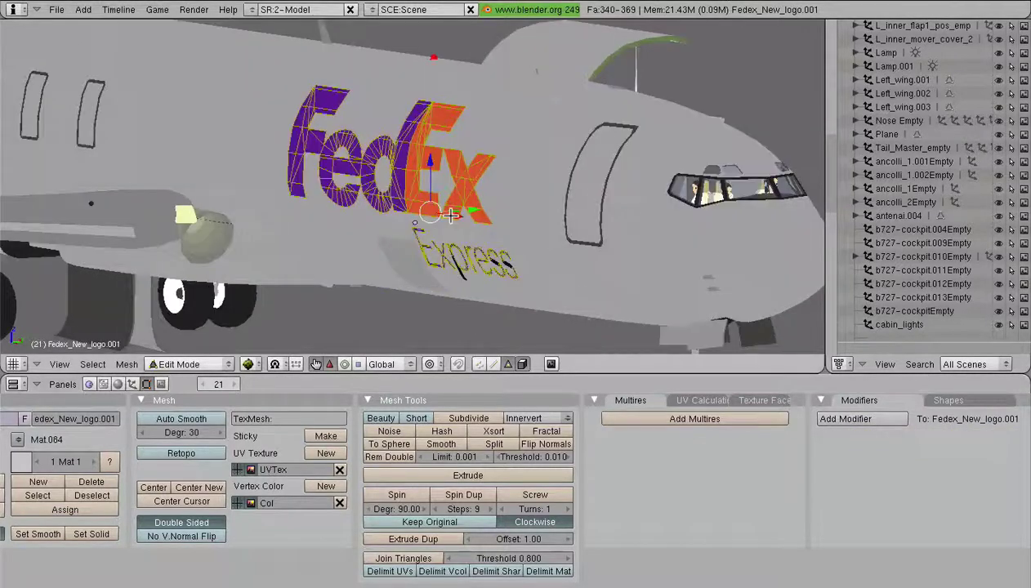
Select all faces of the logo, duplicate them in place and rotate the duplicate 180° about the Z axis
scroll(456, 231, down, 5)
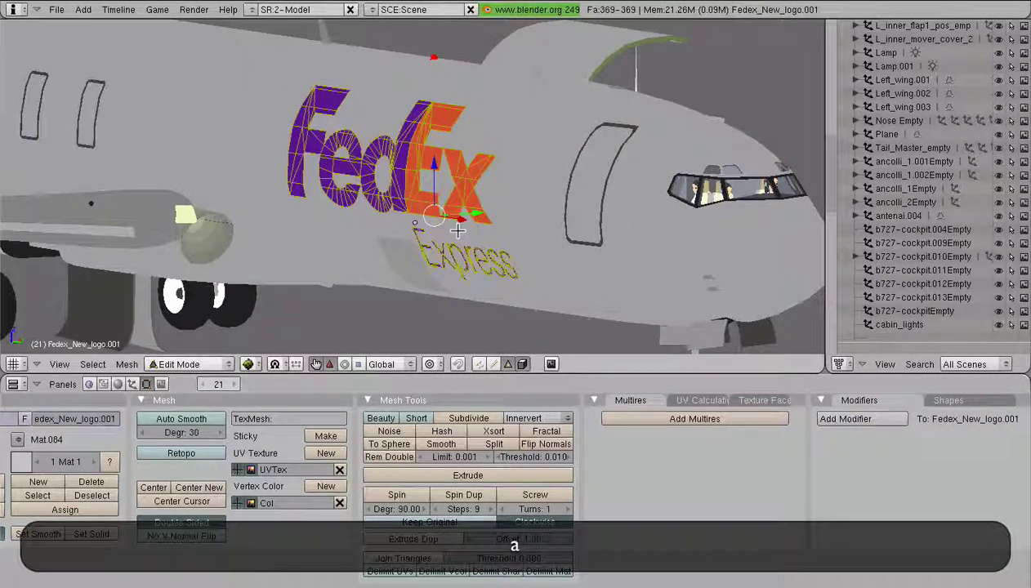
mouse_move(369, 253)
middle_down()
mouse_move(320, 258)
mouse_move(356, 250)
middle_up()
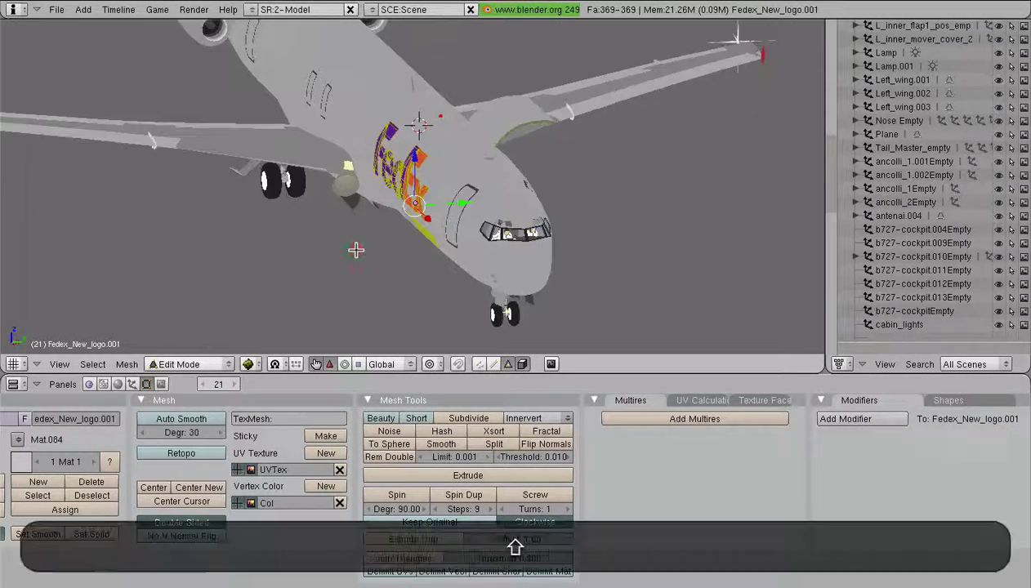
key(shift+d)
right_click(356, 250)
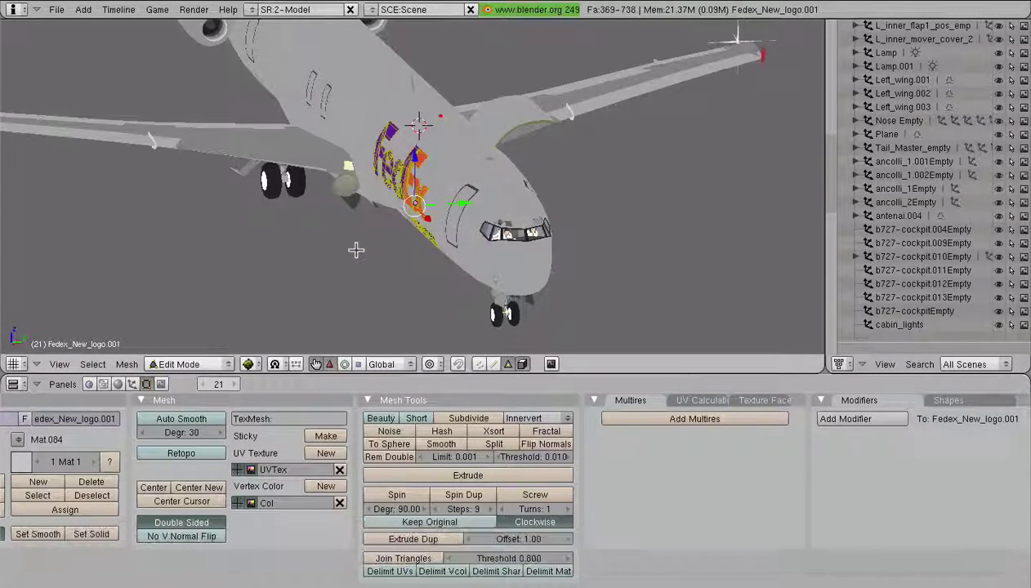
key(r)
text(z180)
key(Return)
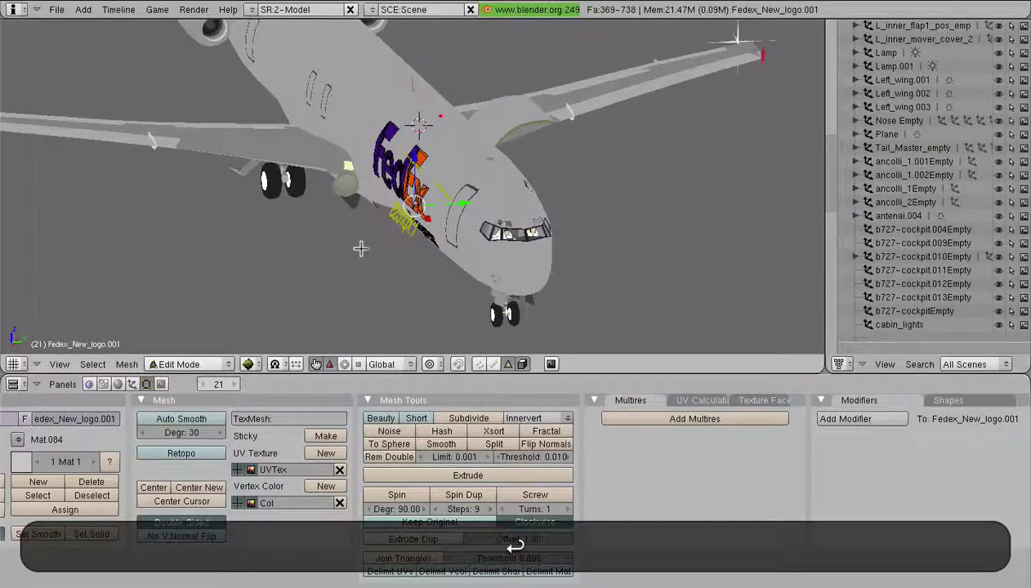
Move the rotated logo duplicate about 0.07 along the Y axis on the opposite side of the fuselage
middle_drag(366, 237, 498, 237)
scroll(591, 169, down, 4)
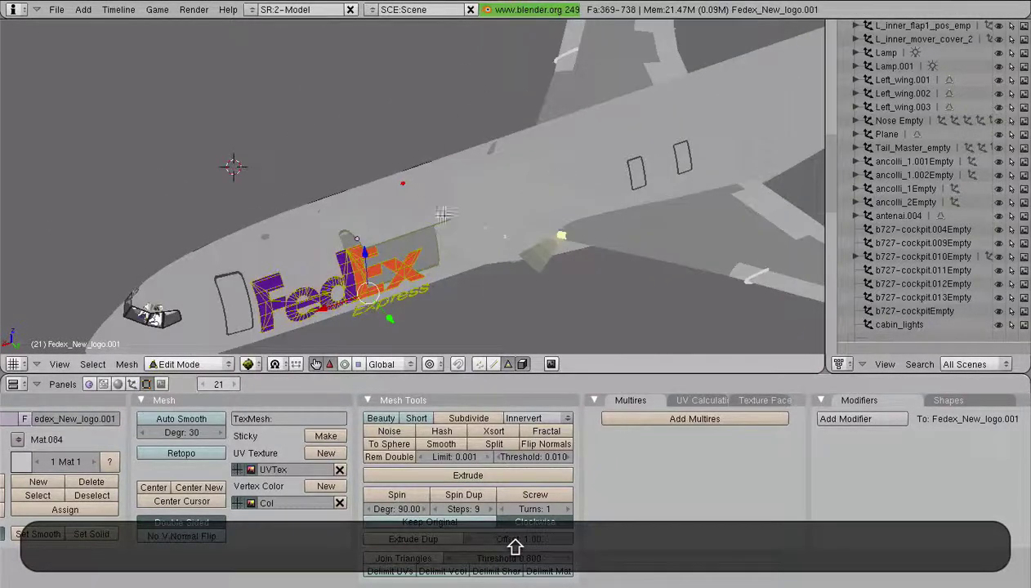
shift+middle_drag(483, 181, 584, 110)
scroll(584, 110, up, 4)
middle_drag(502, 200, 467, 209)
drag(479, 227, 453, 228)
middle_drag(446, 224, 334, 252)
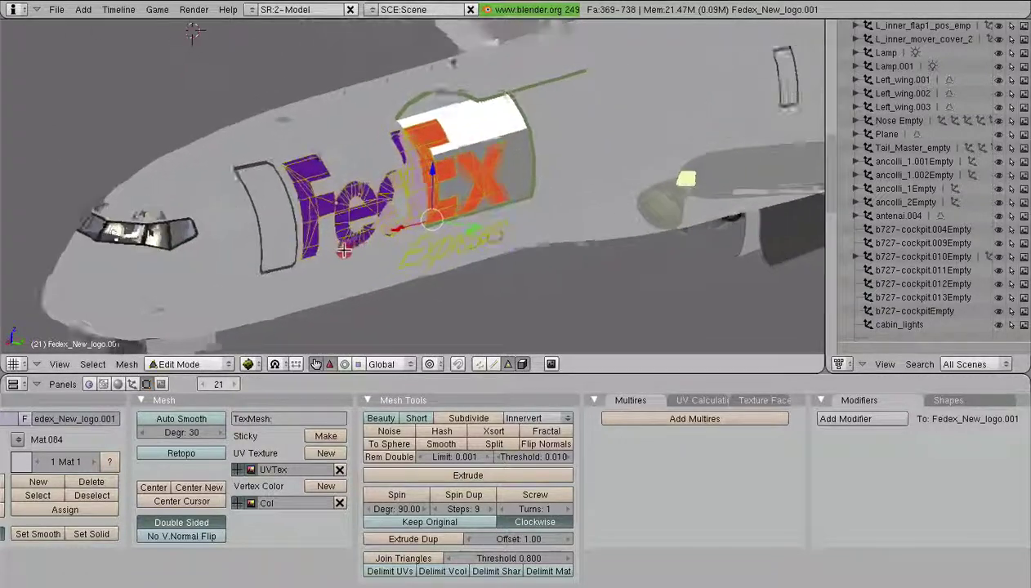
middle_drag(408, 251, 418, 252)
key(g)
key(y)
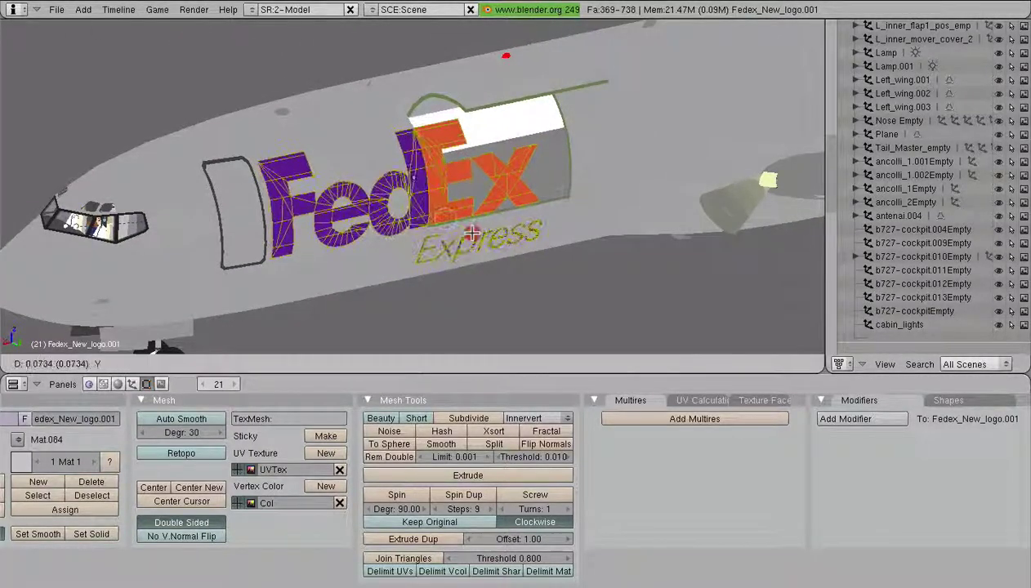
drag(472, 233, 472, 234)
Delete the rotated logo duplicate and return to Object Mode with nothing selected
scroll(433, 246, down, 3)
mouse_move(406, 253)
middle_down()
mouse_move(348, 241)
mouse_move(587, 256)
mouse_move(516, 266)
mouse_move(510, 242)
middle_up()
key(x)
click(389, 244)
scroll(405, 255, down, 3)
key(Tab)
key(a)
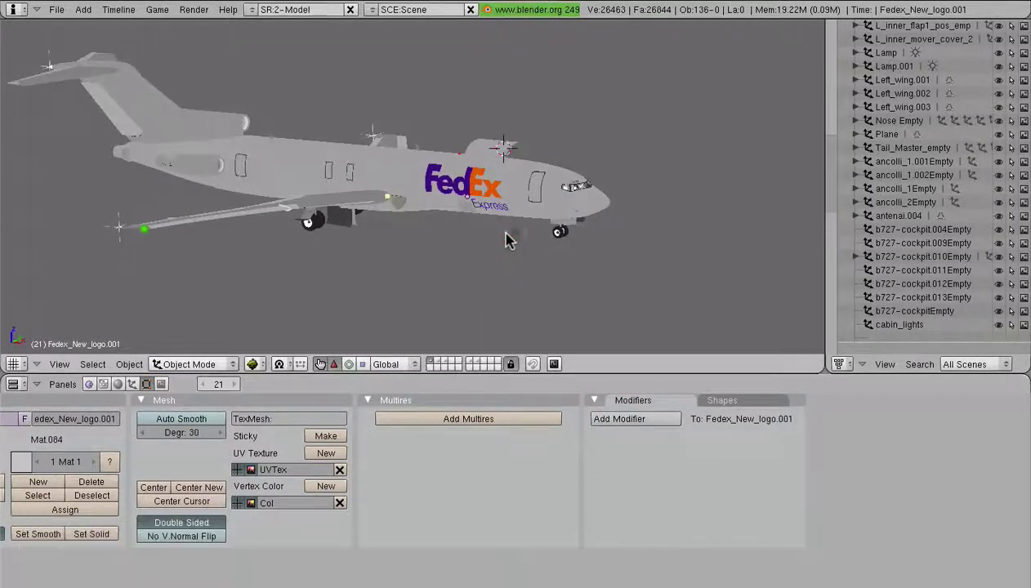